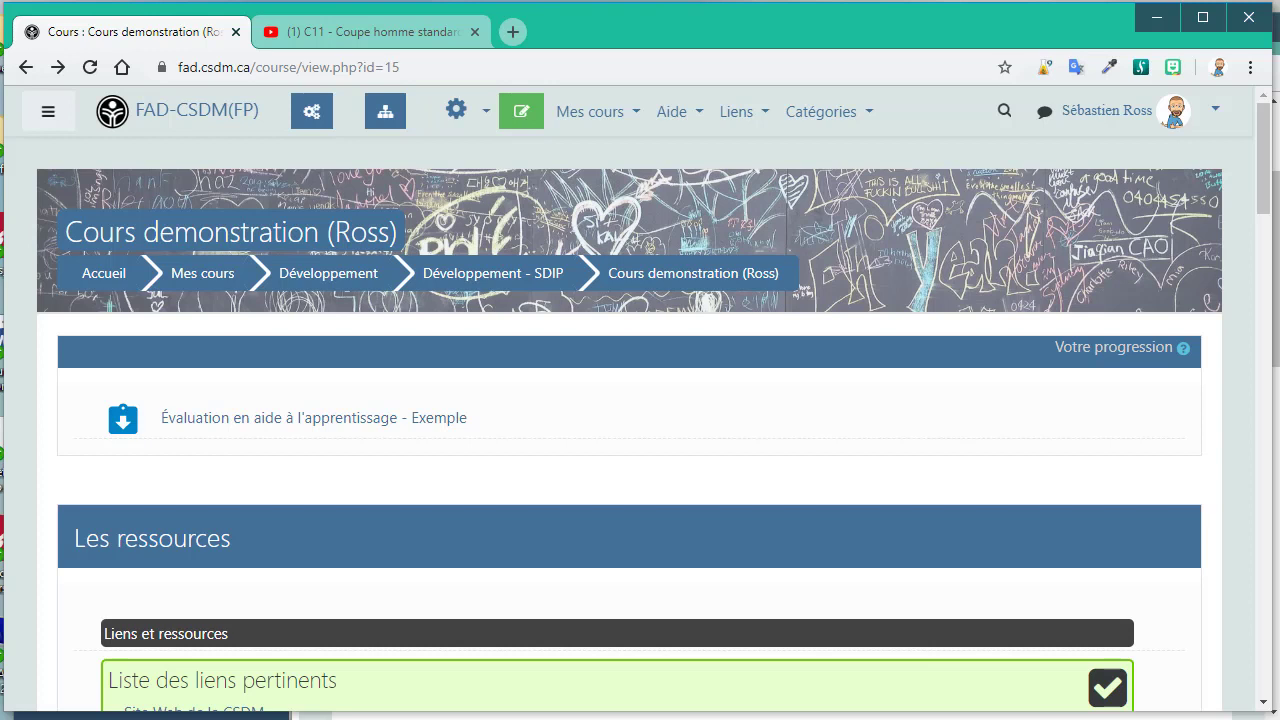
- Open the submissions for "Évaluation en aide à l'apprentissage - Exemple" and start grading the student whose work is submitted for evaluation
{"action": "left_click", "coordinate": [314, 431]}
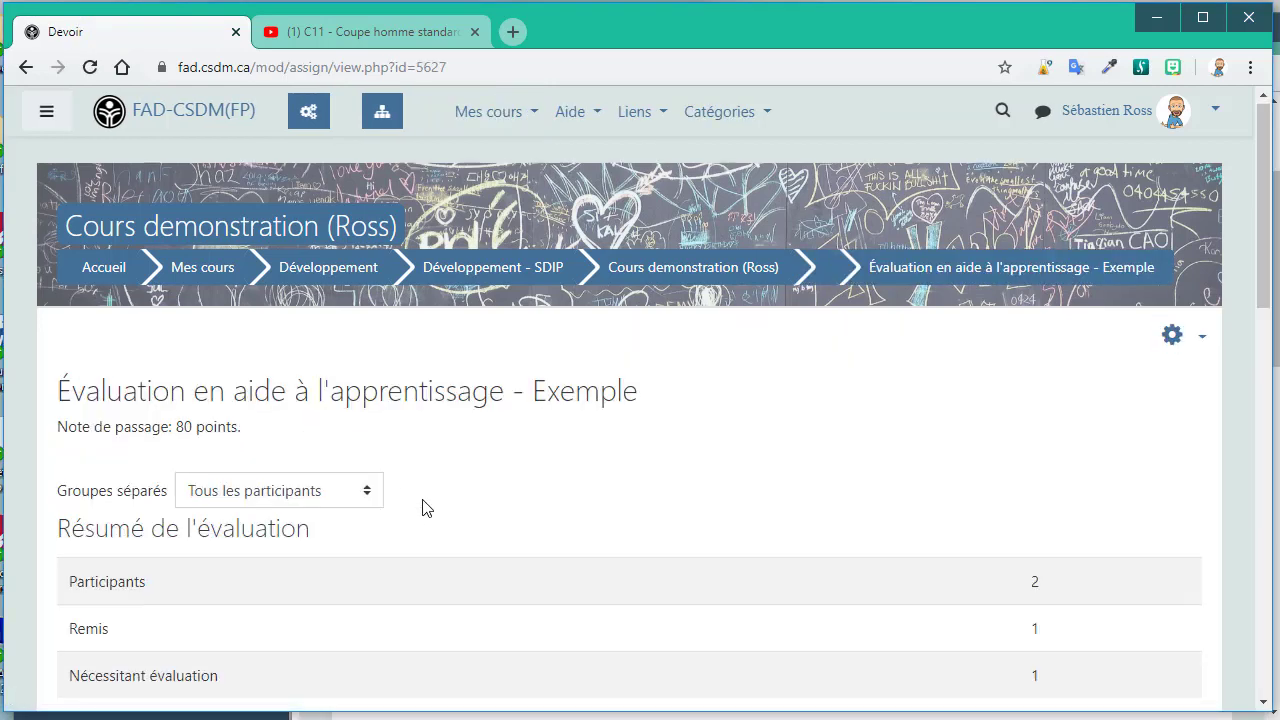
{"action": "scroll", "coordinate": [423, 508], "scroll_direction": "down", "scroll_amount": 1}
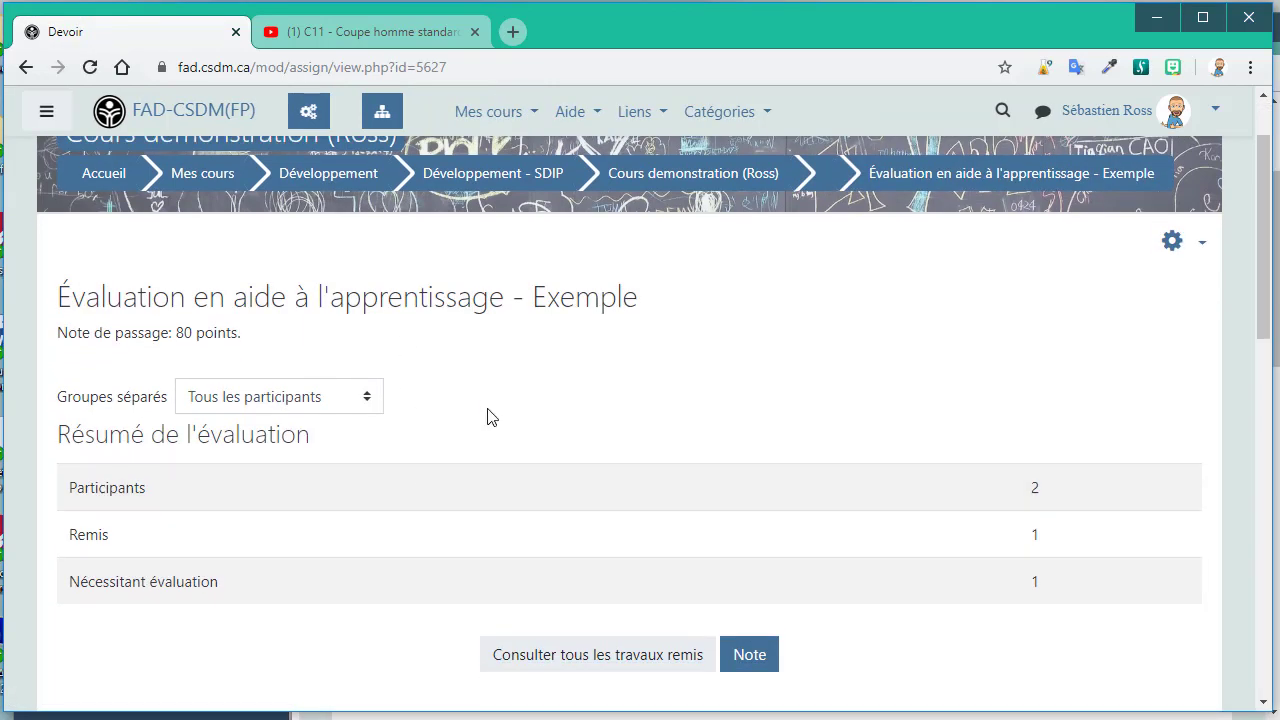
{"action": "scroll", "coordinate": [488, 418], "scroll_direction": "down", "scroll_amount": 3}
{"action": "scroll", "coordinate": [488, 418], "scroll_direction": "up", "scroll_amount": 1}
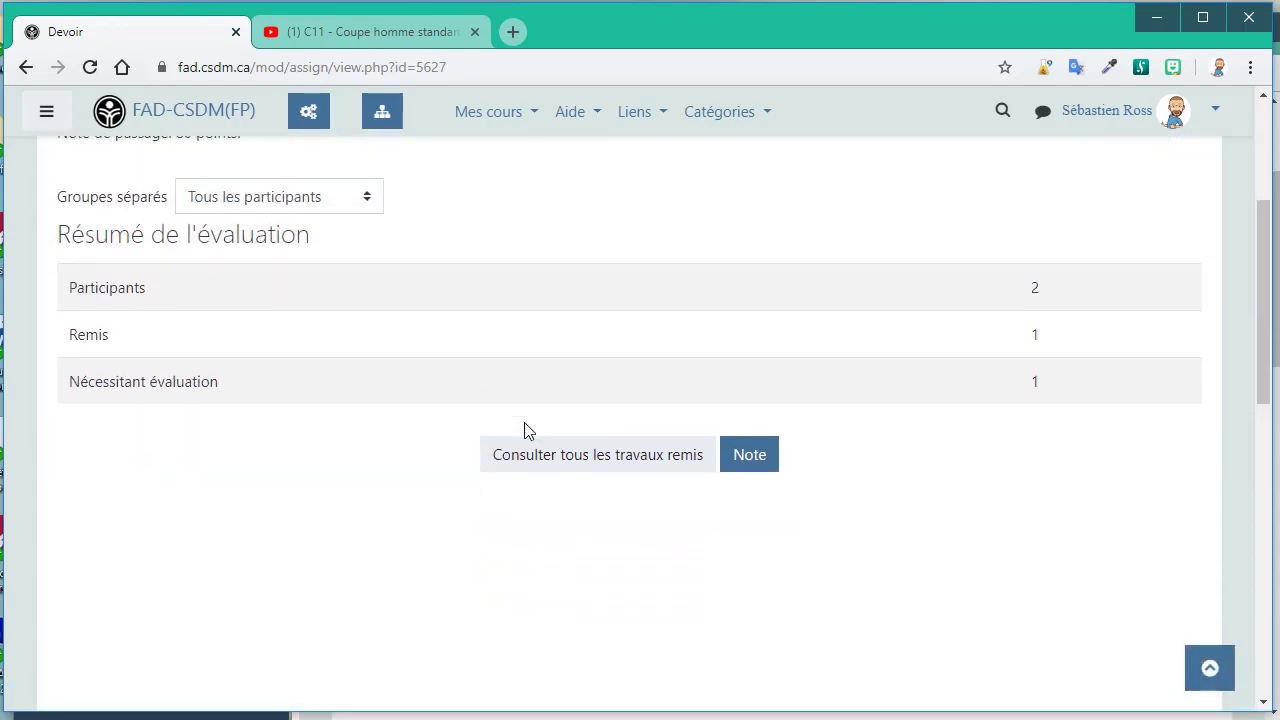
{"action": "left_click", "coordinate": [612, 476]}
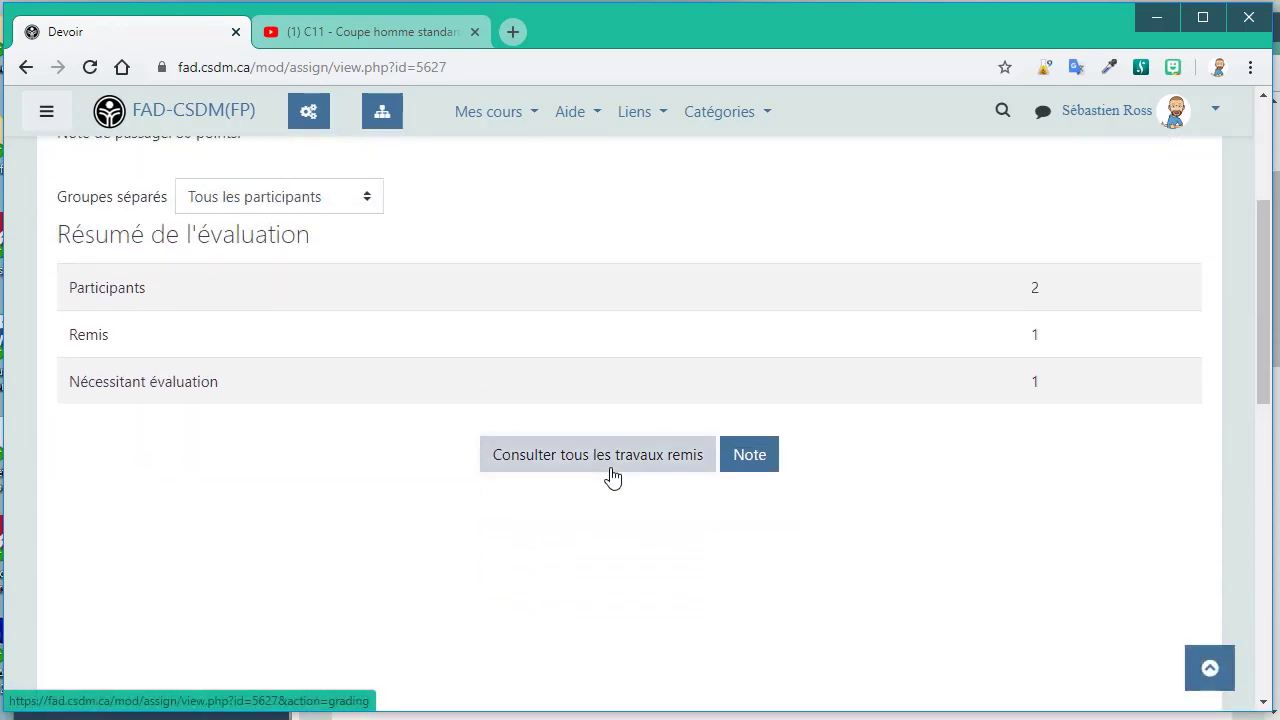
{"action": "scroll", "coordinate": [612, 486], "scroll_direction": "down", "scroll_amount": 3}
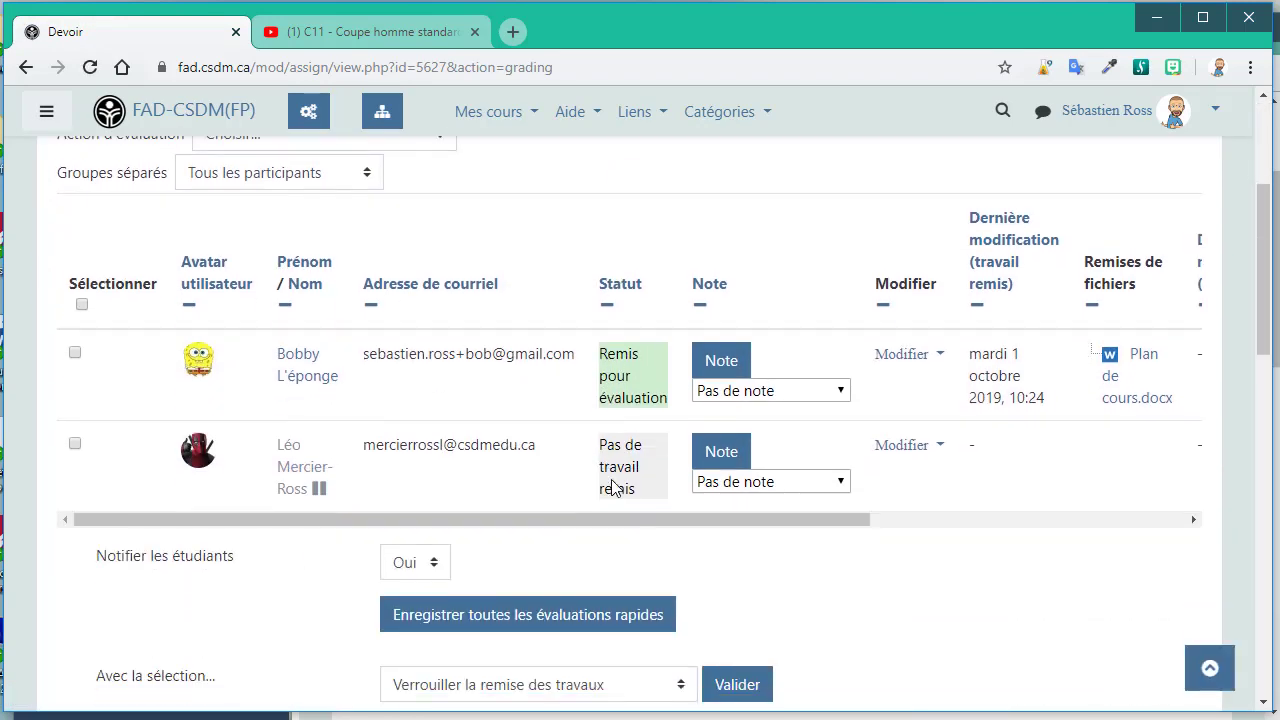
{"action": "left_click", "coordinate": [748, 364]}
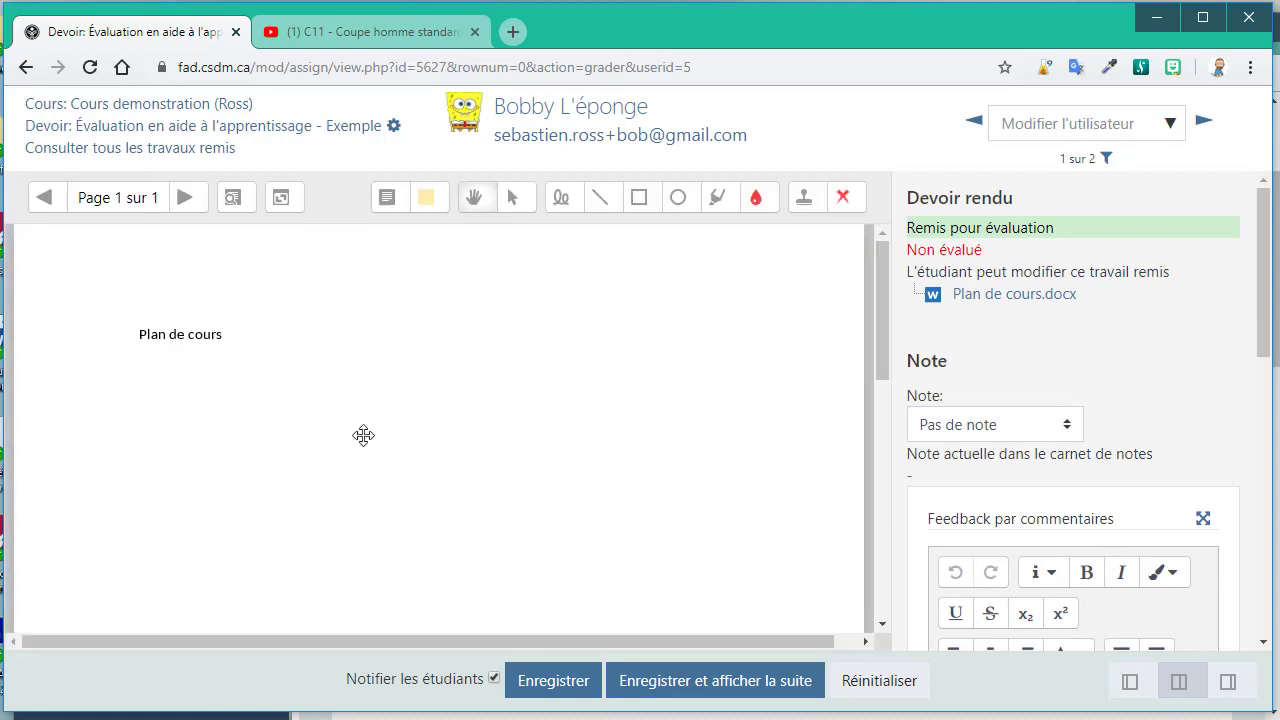
- Annotate the submitted document with a red rectangle around the "Plan de cours" heading and a freehand scribble below it in the blank area
{"action": "left_click", "coordinate": [641, 199]}
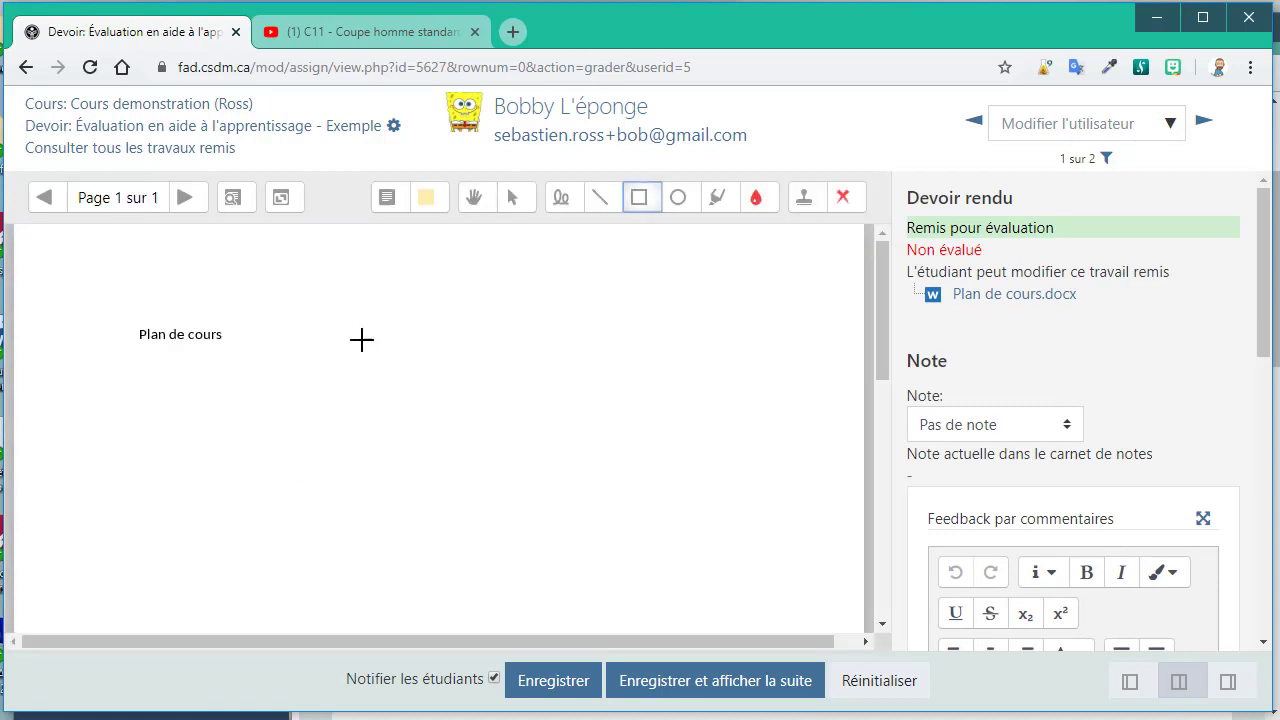
{"action": "left_click_drag", "start_coordinate": [120, 307], "coordinate": [261, 366]}
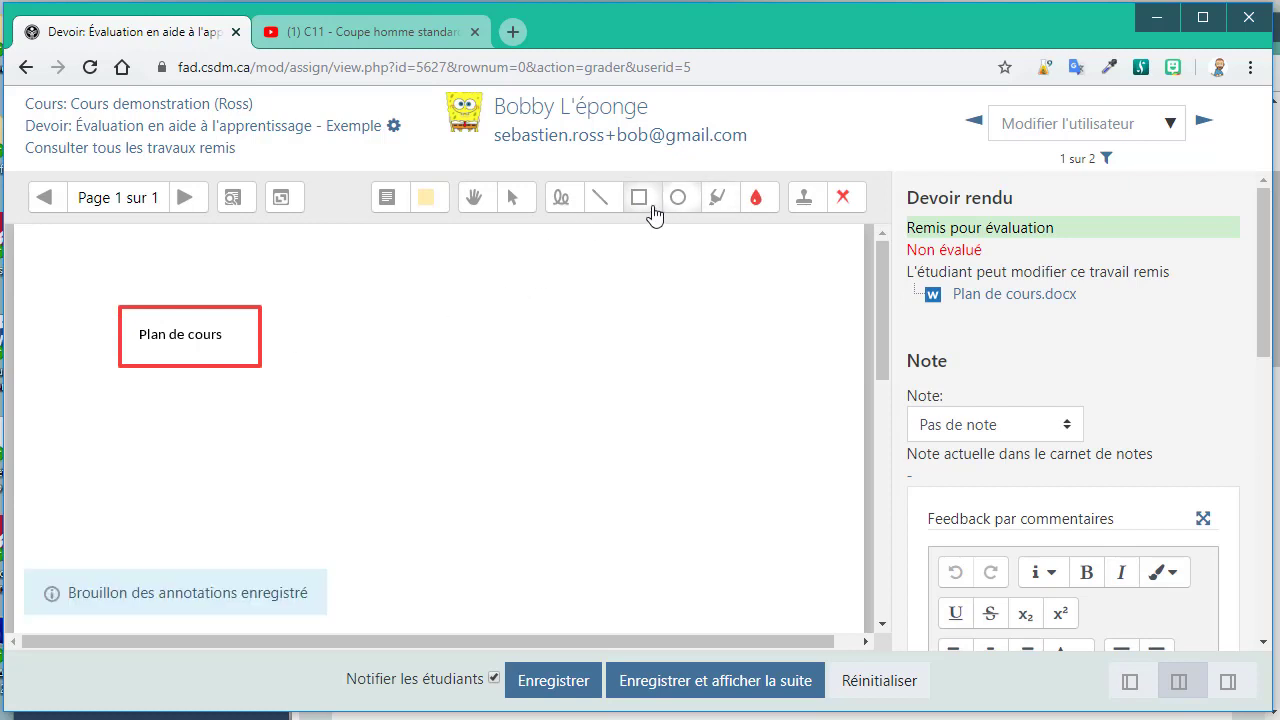
{"action": "left_click", "coordinate": [564, 201]}
{"action": "left_click_drag", "start_coordinate": [508, 395], "coordinate": [598, 452]}
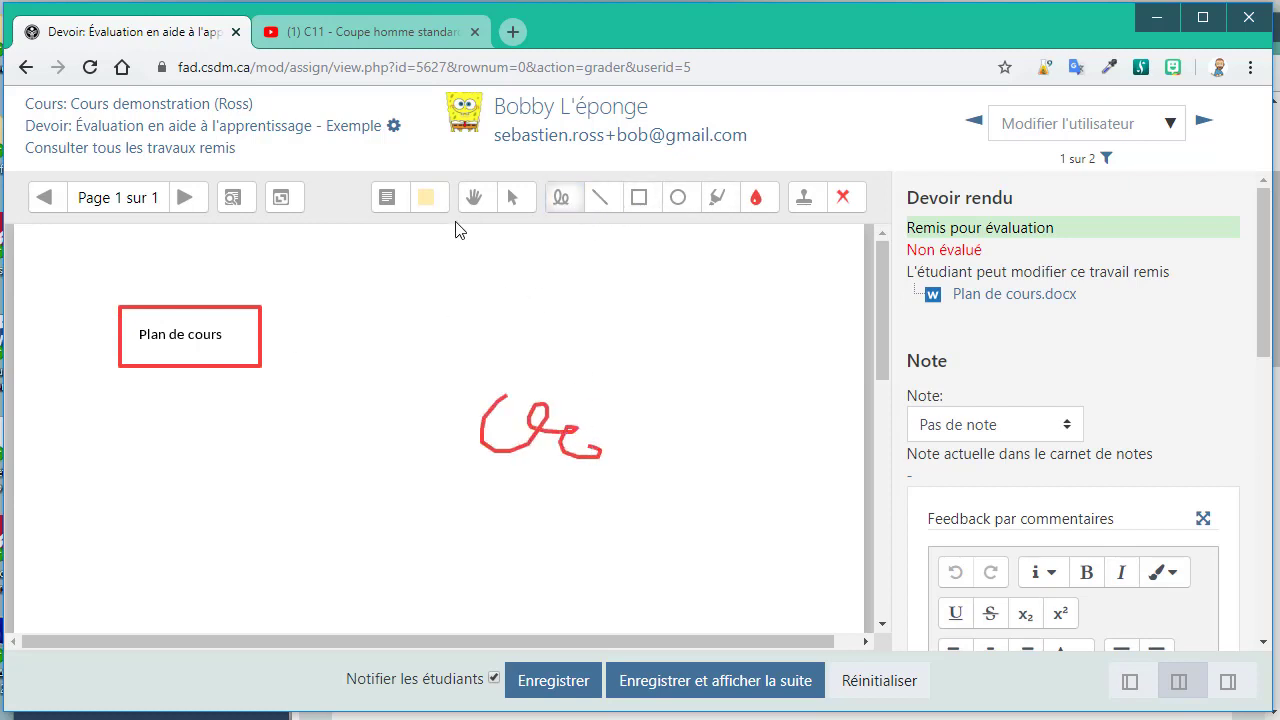
- Add a yellow comment note reading "sdf gsfdg" between the heading and the scribble
{"action": "left_click", "coordinate": [387, 199]}
{"action": "left_click_drag", "start_coordinate": [358, 334], "coordinate": [477, 397]}
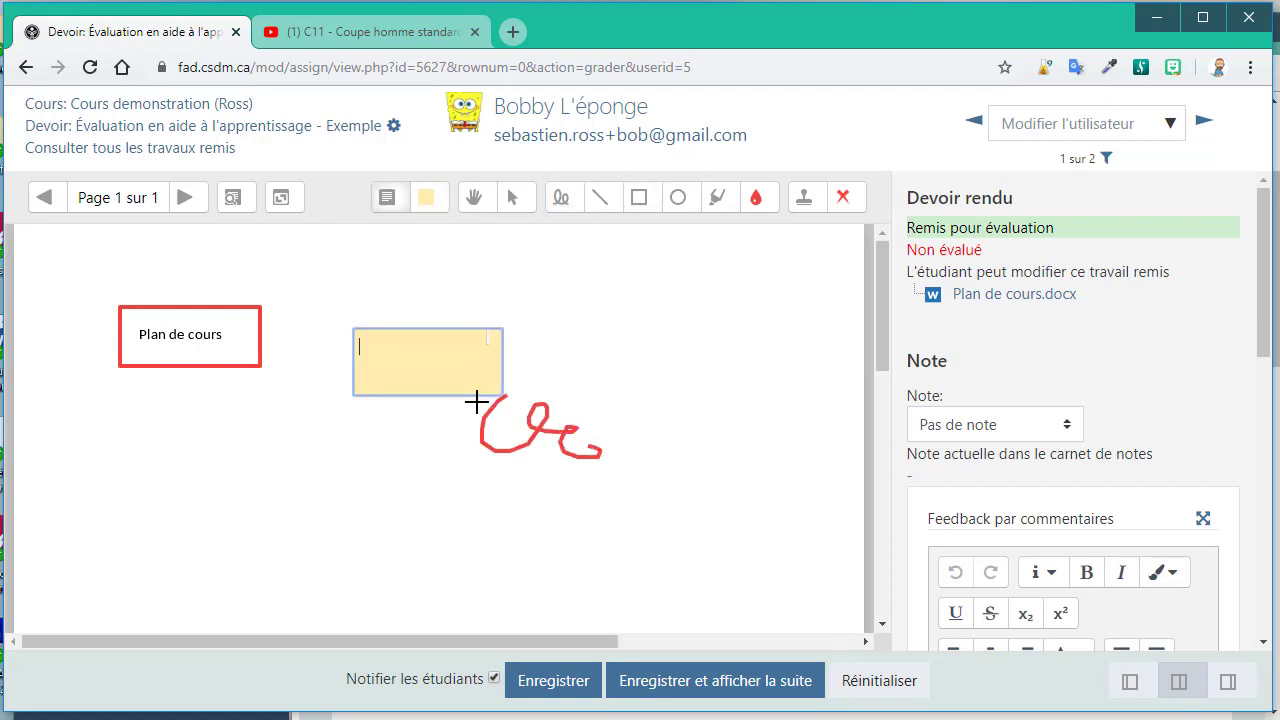
{"action": "type", "text": "sdf gsfdg"}
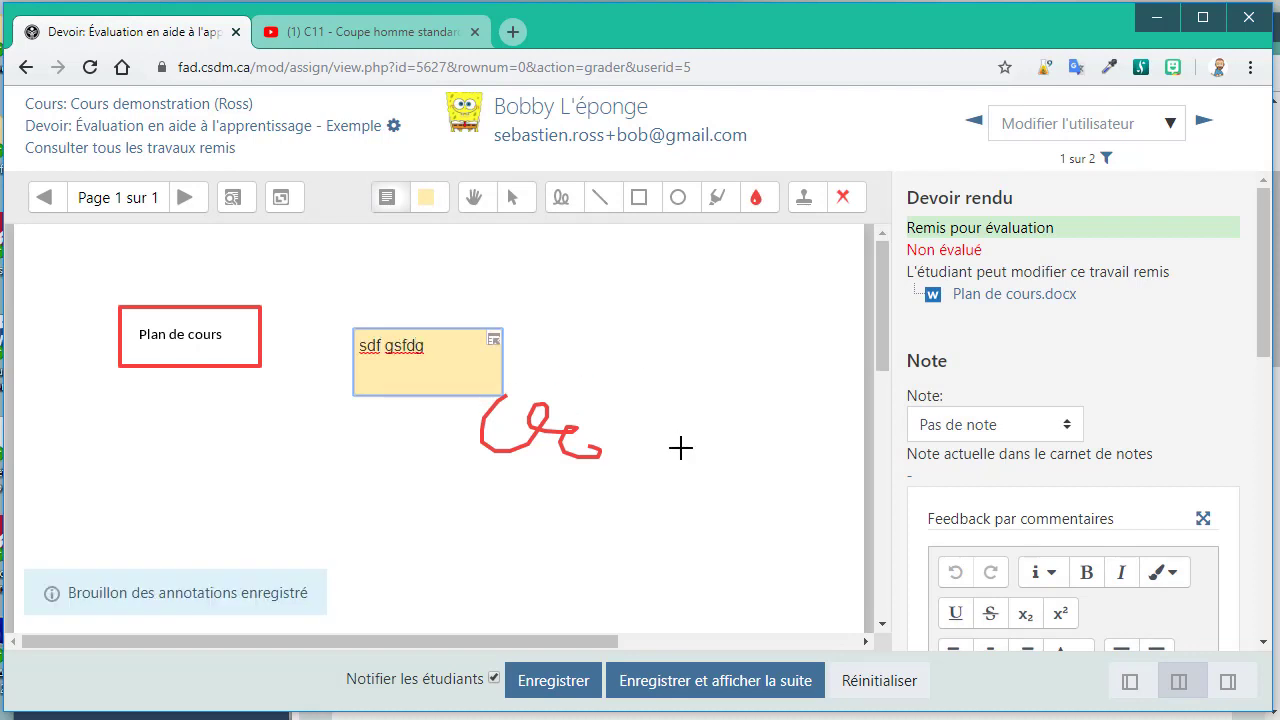
- Set the submission's grade to Adéquat and enter "Commentaires" as the written feedback
{"action": "left_click", "coordinate": [976, 432]}
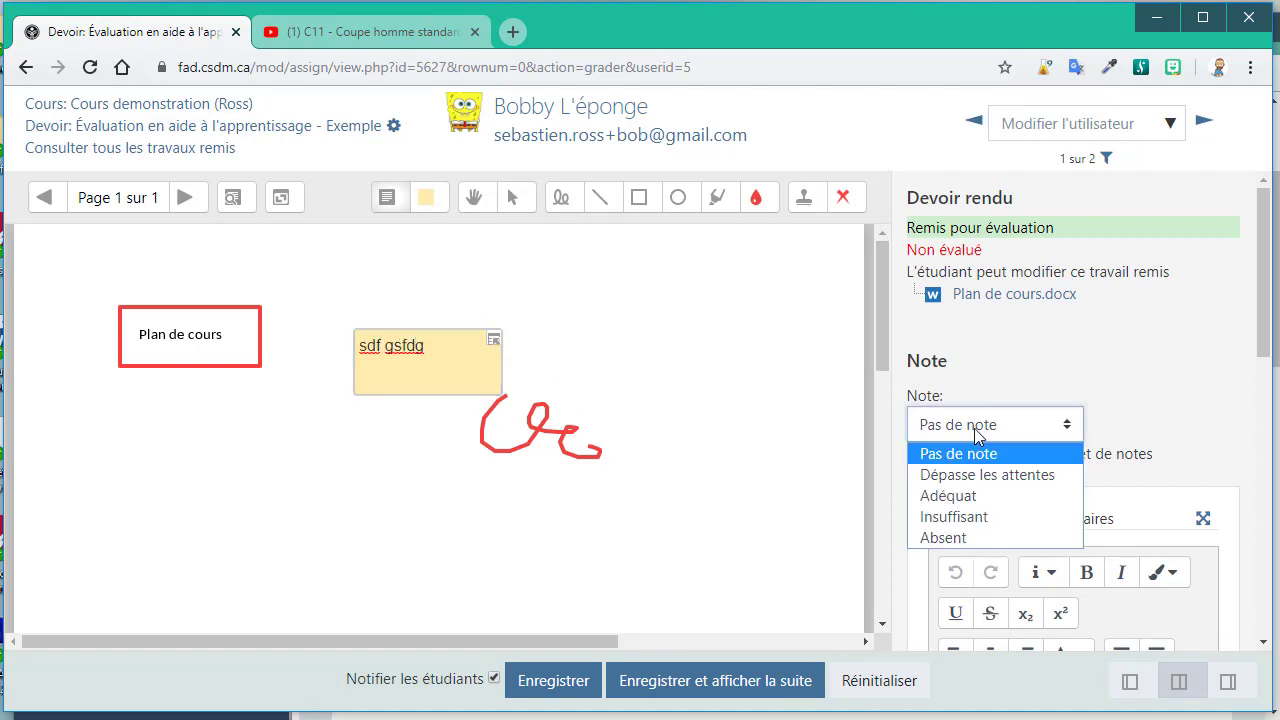
{"action": "left_click", "coordinate": [968, 495]}
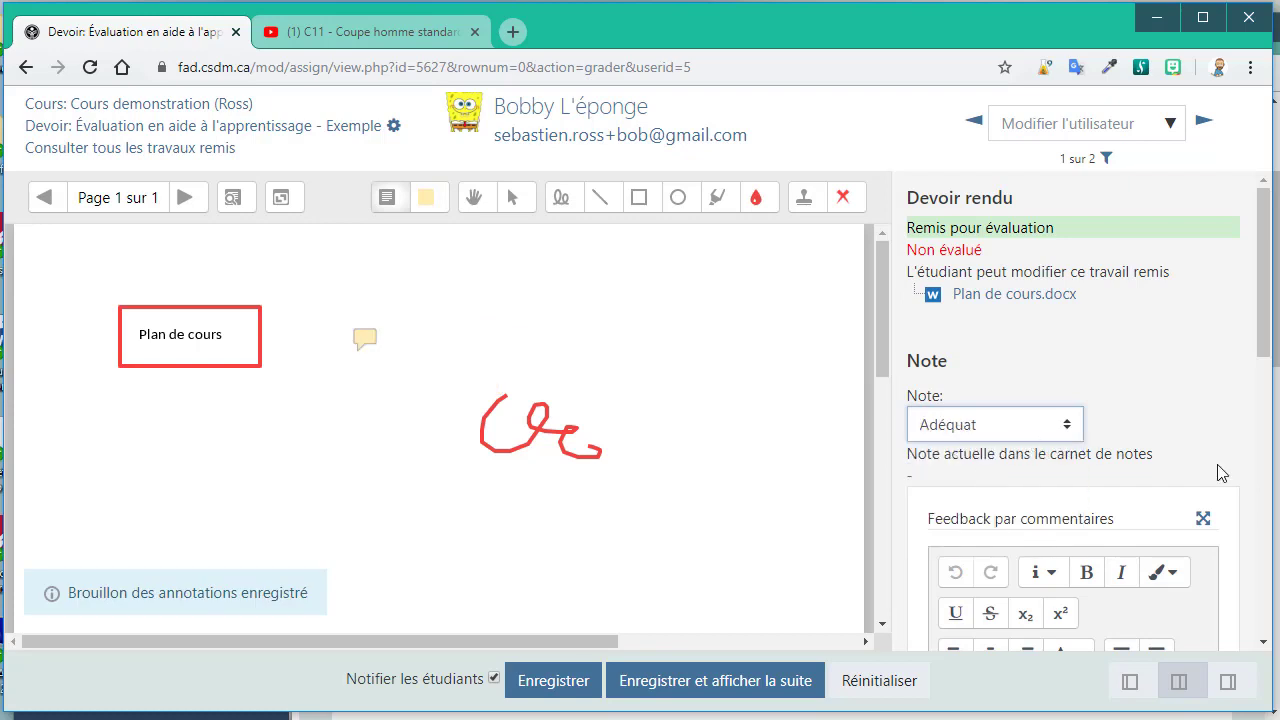
{"action": "scroll", "coordinate": [1218, 476], "scroll_direction": "down", "scroll_amount": 3}
{"action": "left_click", "coordinate": [1032, 470]}
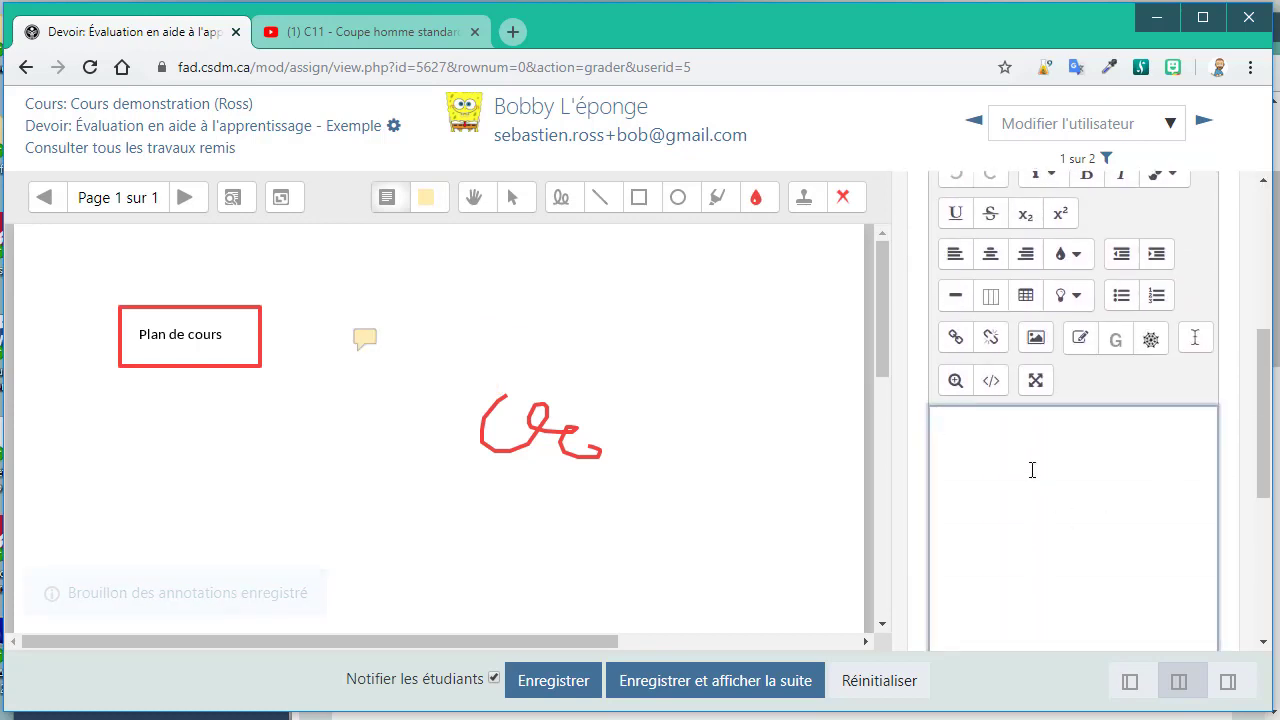
{"action": "type", "text": "Commentaires"}
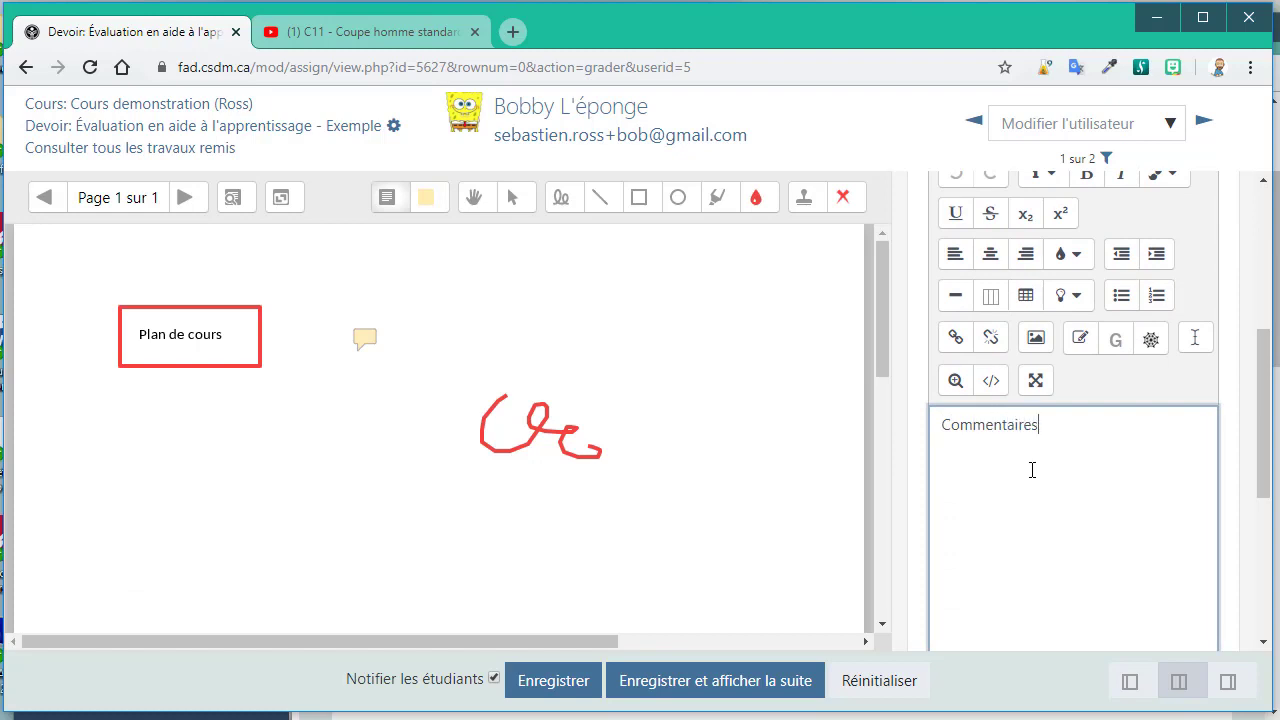
- Save the grade and feedback with student notification on, and return to the demonstration course page
{"action": "scroll", "coordinate": [1032, 470], "scroll_direction": "down", "scroll_amount": 5}
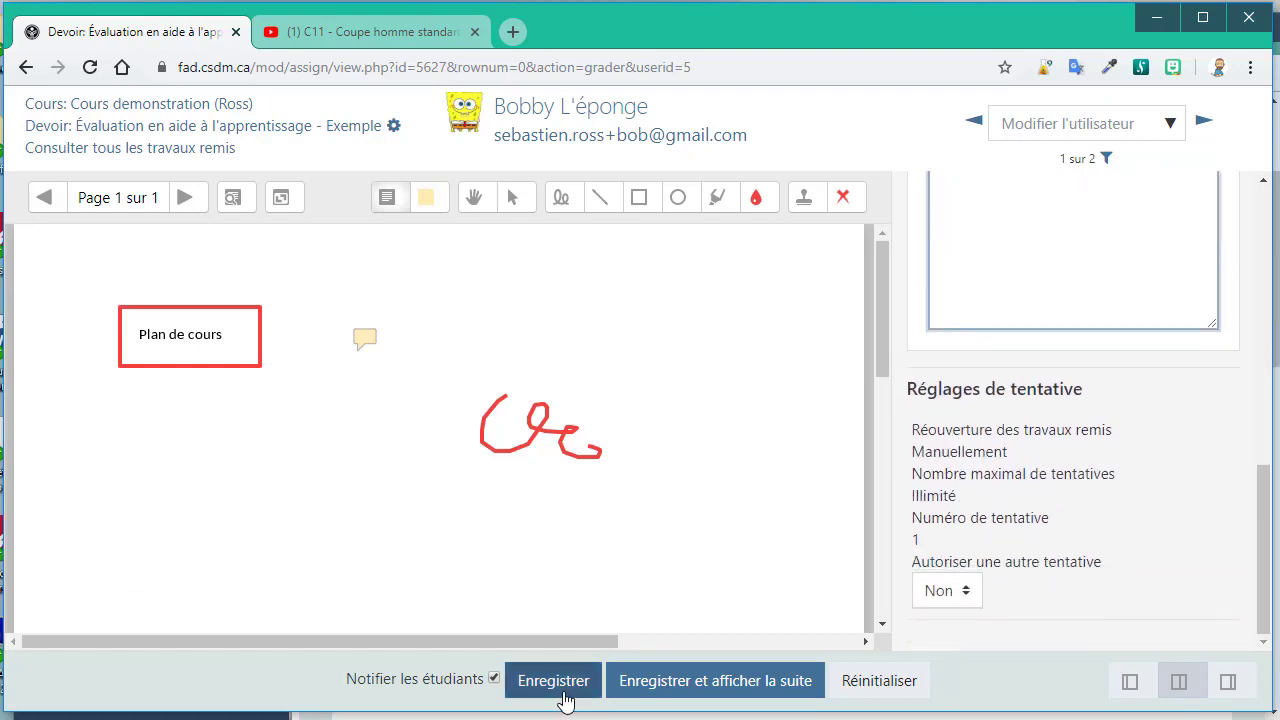
{"action": "left_click", "coordinate": [555, 684]}
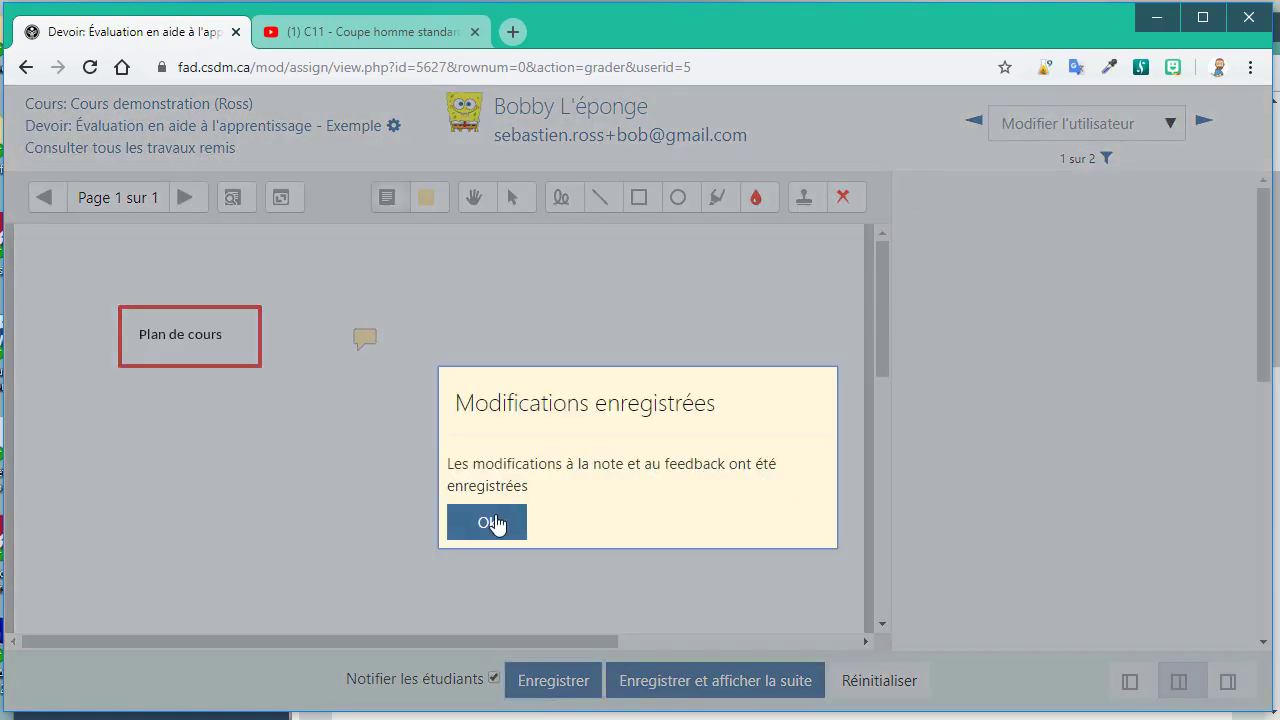
{"action": "left_click", "coordinate": [490, 522]}
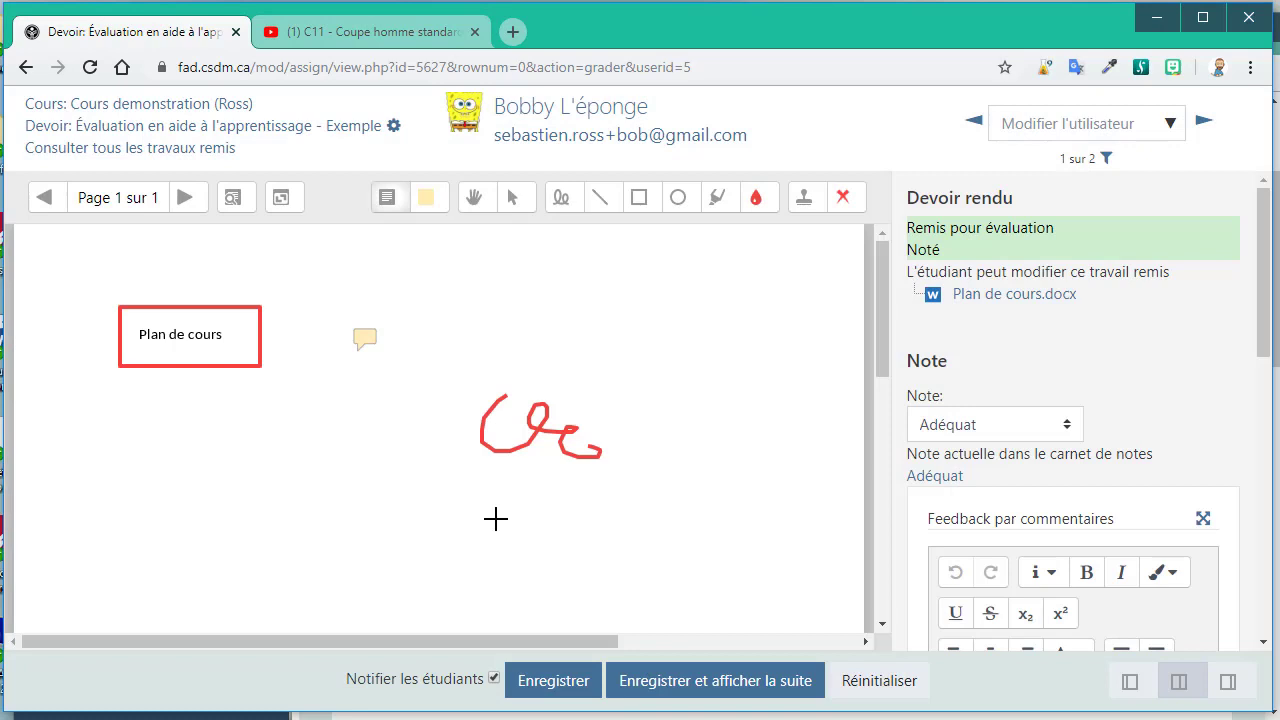
{"action": "left_click", "coordinate": [79, 108]}
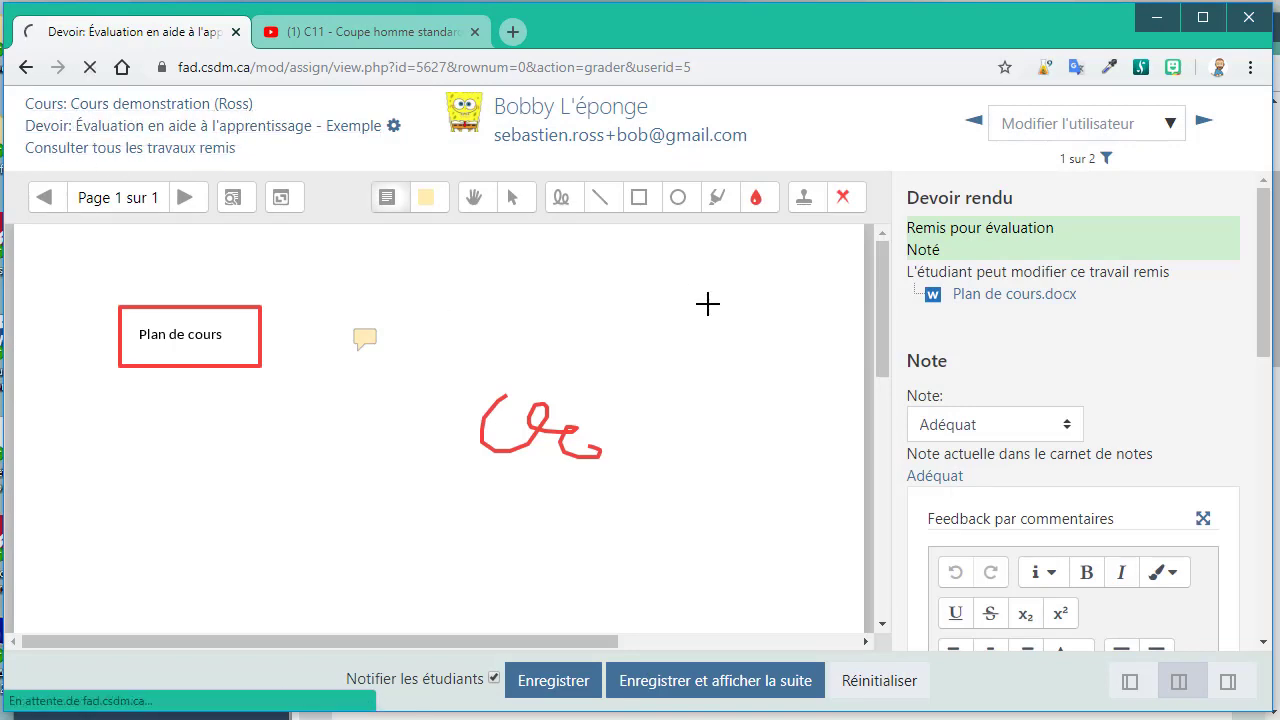
- Switch to the student's private browser window and reopen the example assignment from the course page
{"action": "key", "text": "alt+Tab"}
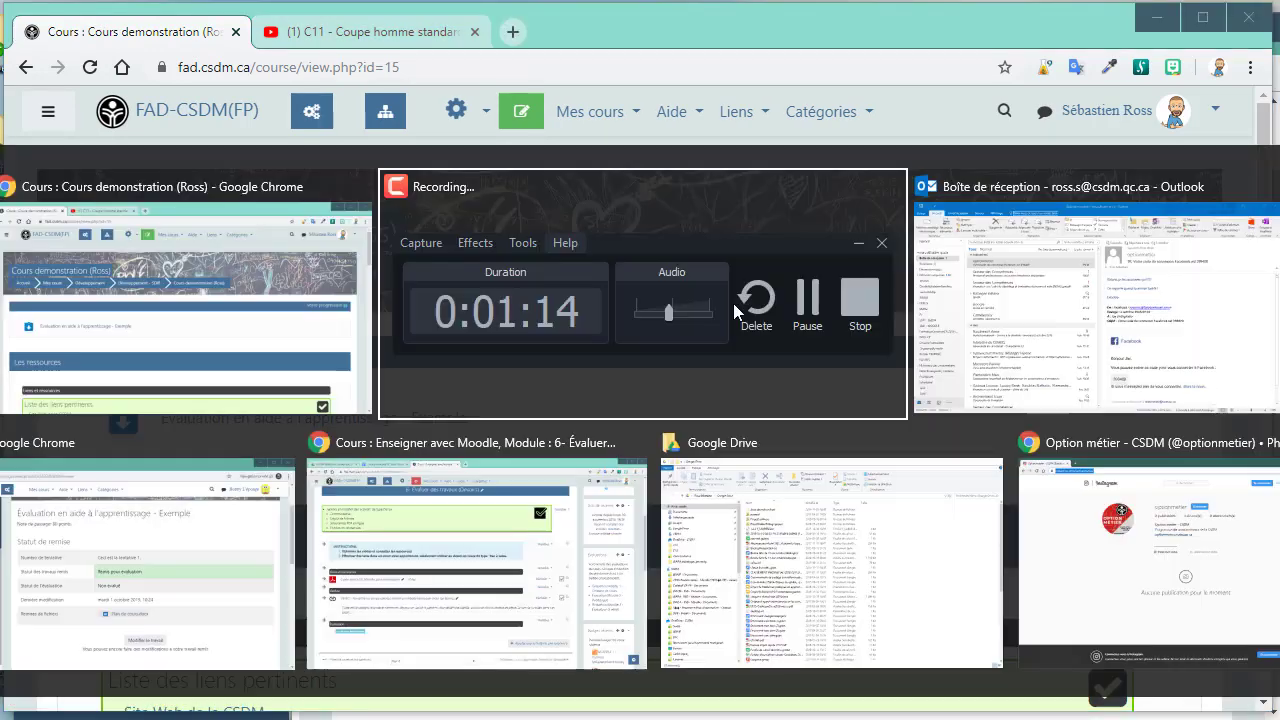
{"action": "key", "text": "alt+Tab"}
{"action": "key", "text": "alt+Tab"}
{"action": "key", "text": "alt+Tab"}
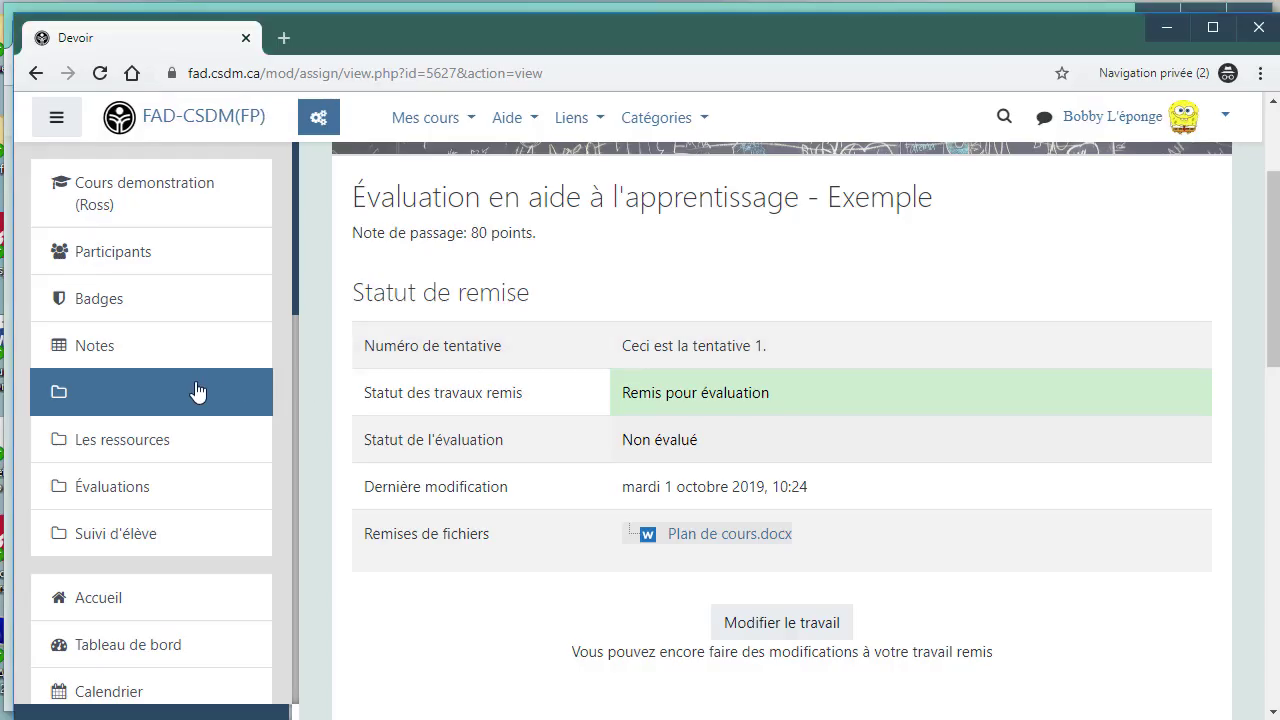
{"action": "left_click", "coordinate": [110, 192]}
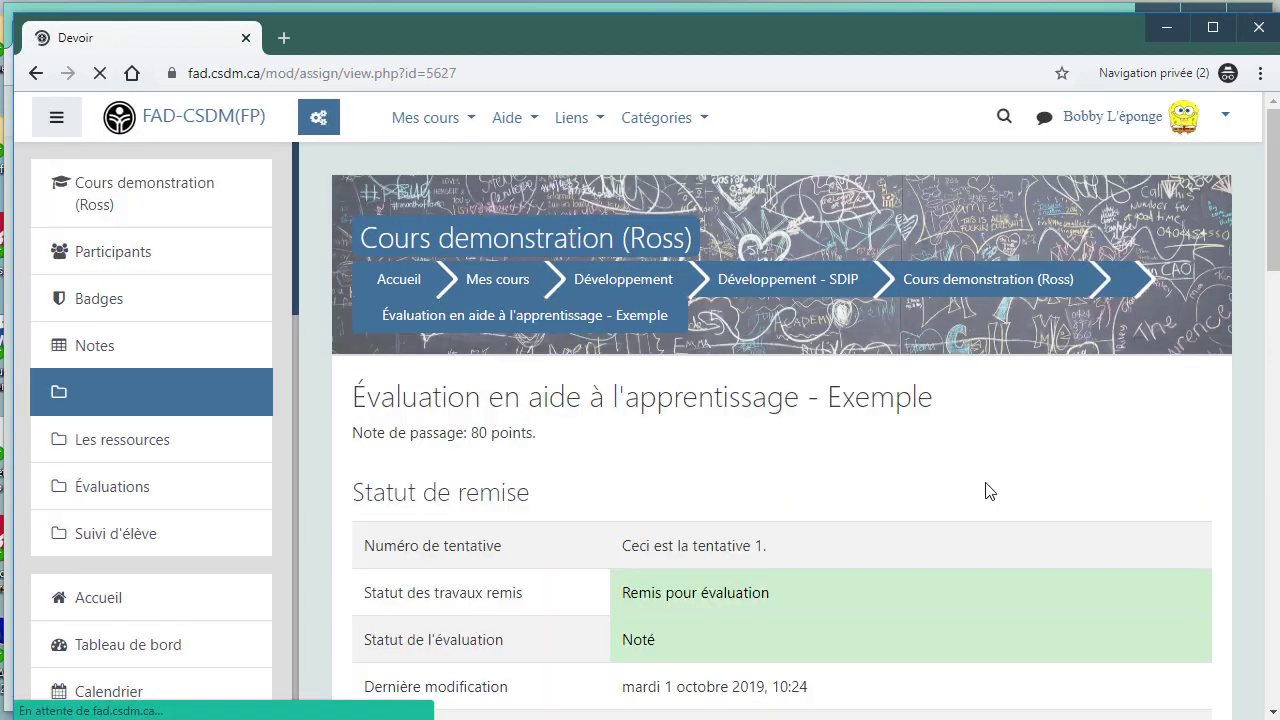
- Examine the student's feedback on the assignment: the grade, the written comment and the annotated PDF
{"action": "scroll", "coordinate": [987, 490], "scroll_direction": "down", "scroll_amount": 6}
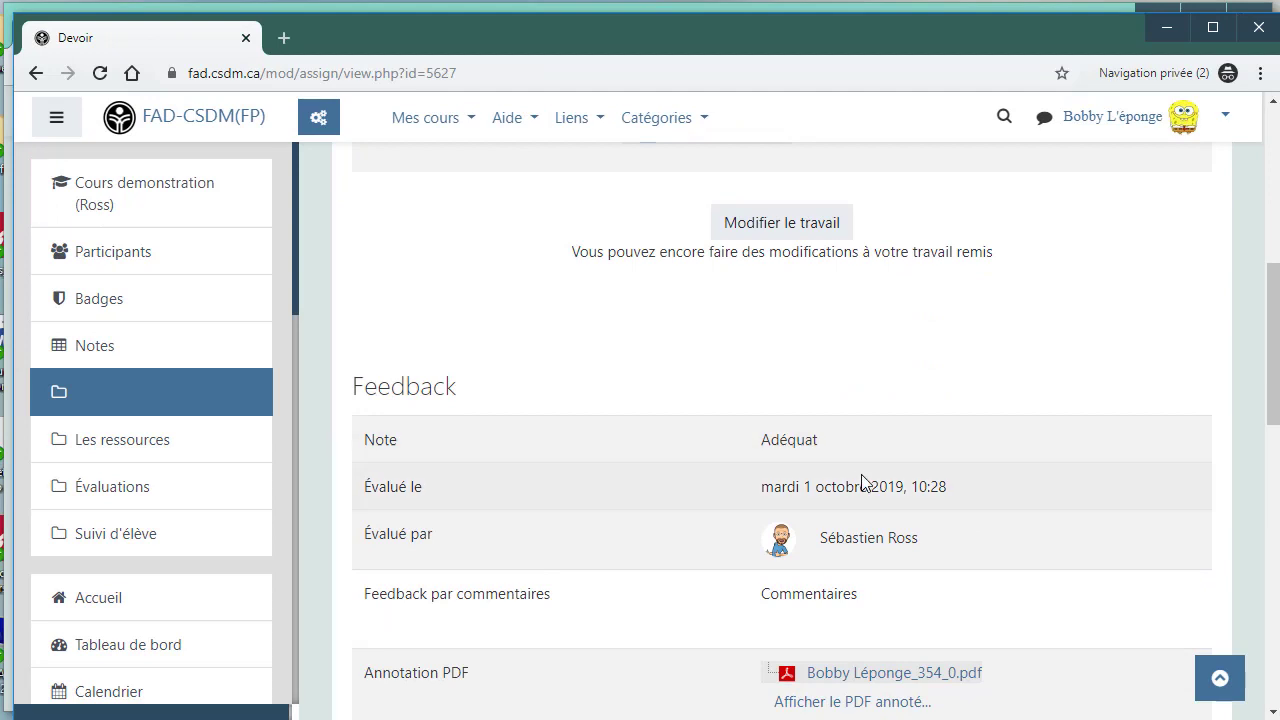
{"action": "scroll", "coordinate": [850, 420], "scroll_direction": "down", "scroll_amount": 1}
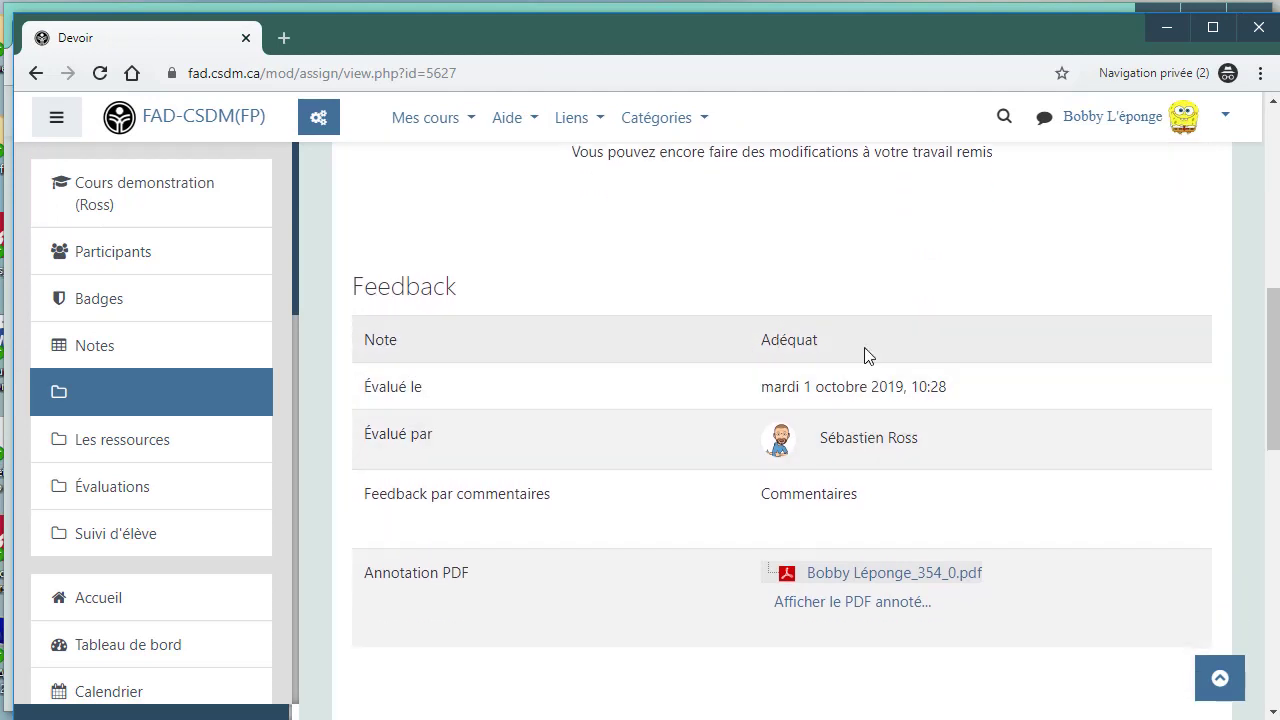
{"action": "left_click_drag", "start_coordinate": [770, 340], "coordinate": [813, 340]}
{"action": "left_click_drag", "start_coordinate": [856, 494], "coordinate": [778, 494]}
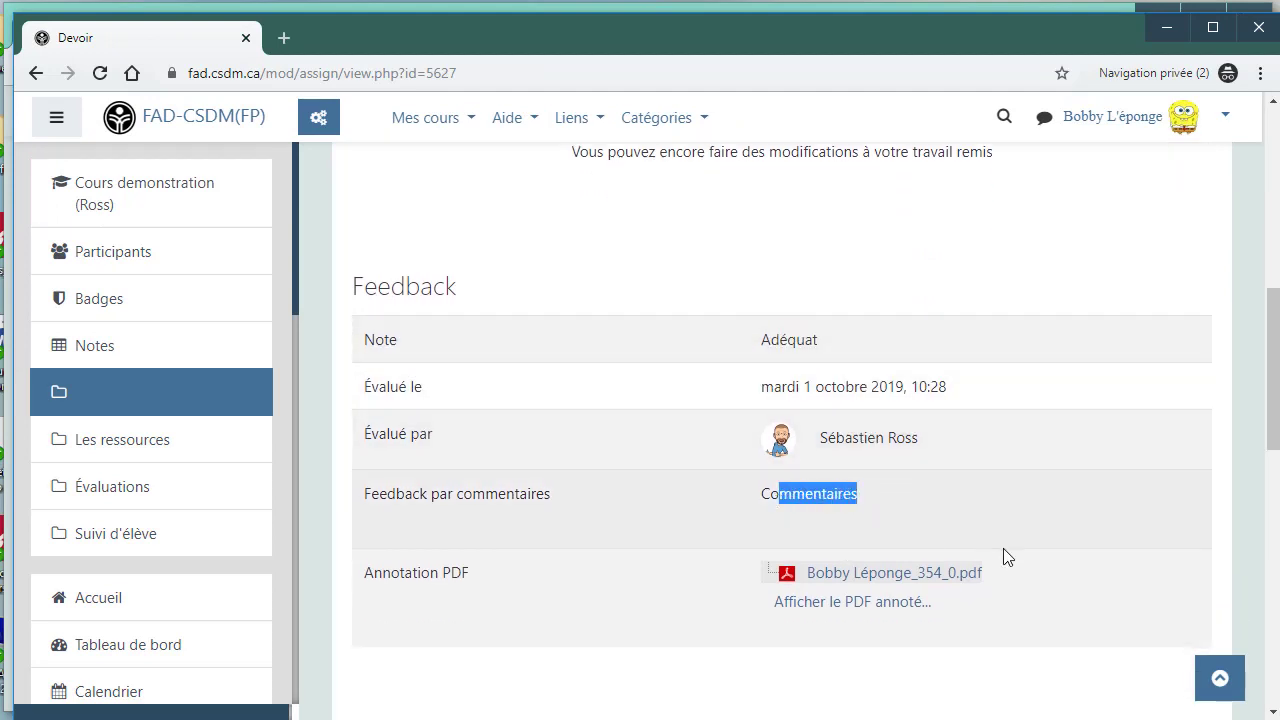
{"action": "scroll", "coordinate": [1006, 557], "scroll_direction": "down", "scroll_amount": 1}
{"action": "left_click", "coordinate": [858, 508]}
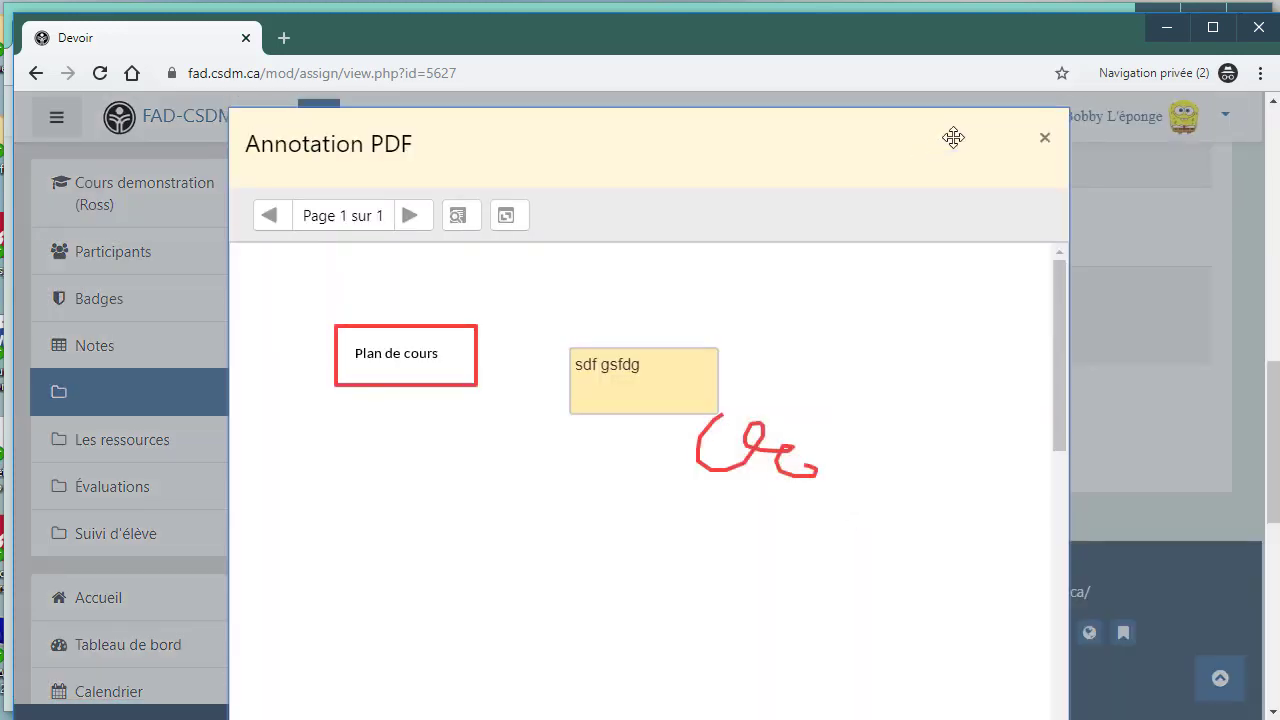
{"action": "left_click", "coordinate": [1044, 140]}
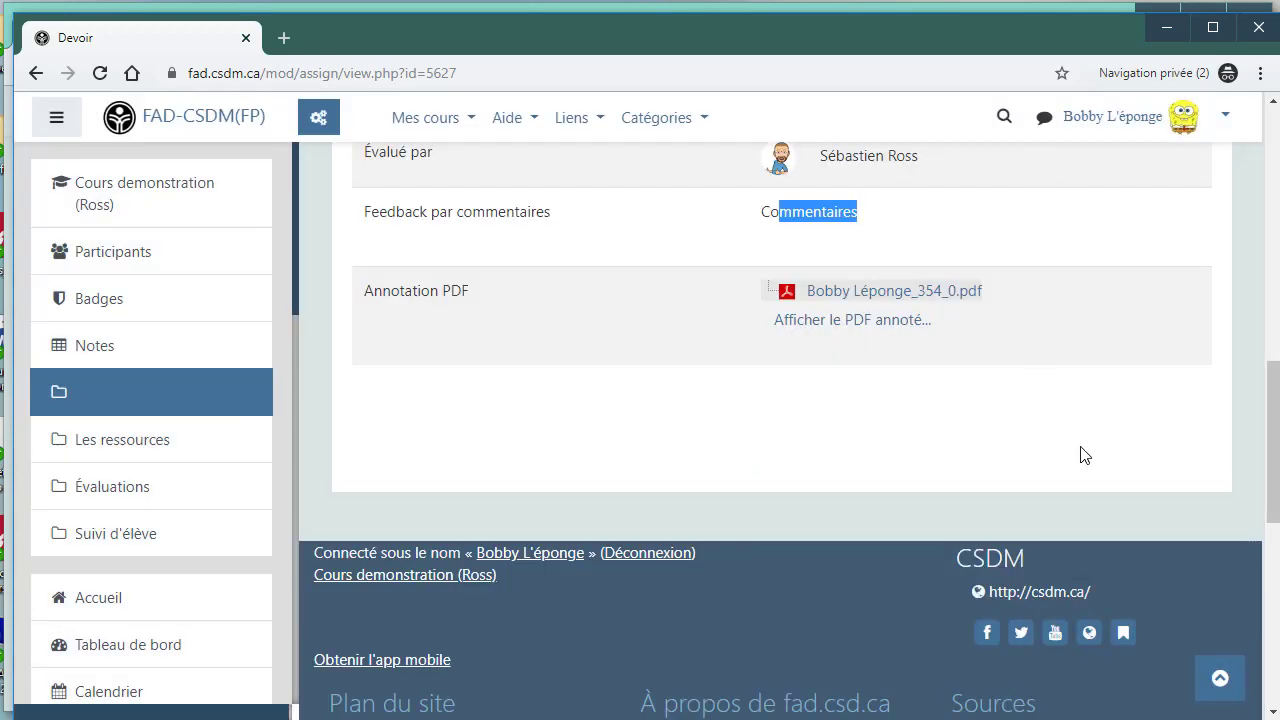
- Switch back to the teacher's browser window and turn on editing for the course
{"action": "key", "text": "alt+Tab"}
{"action": "key", "text": "Tab"}
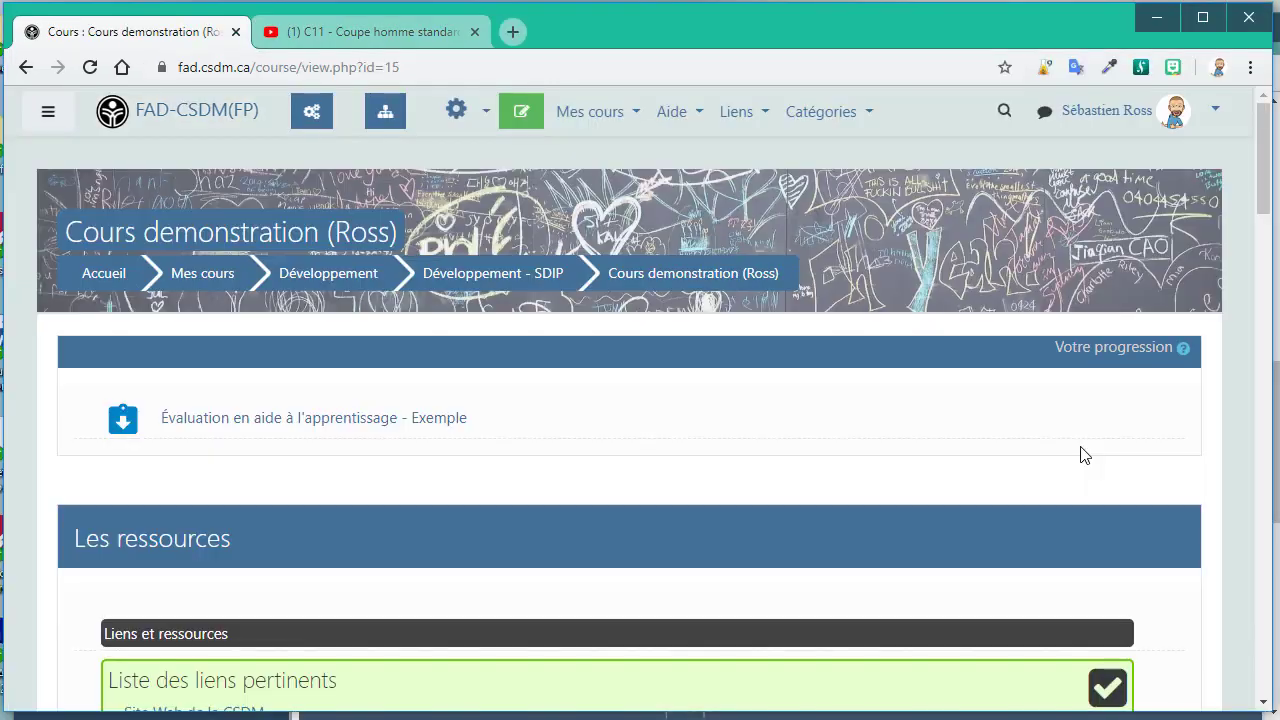
{"action": "left_click", "coordinate": [514, 125]}
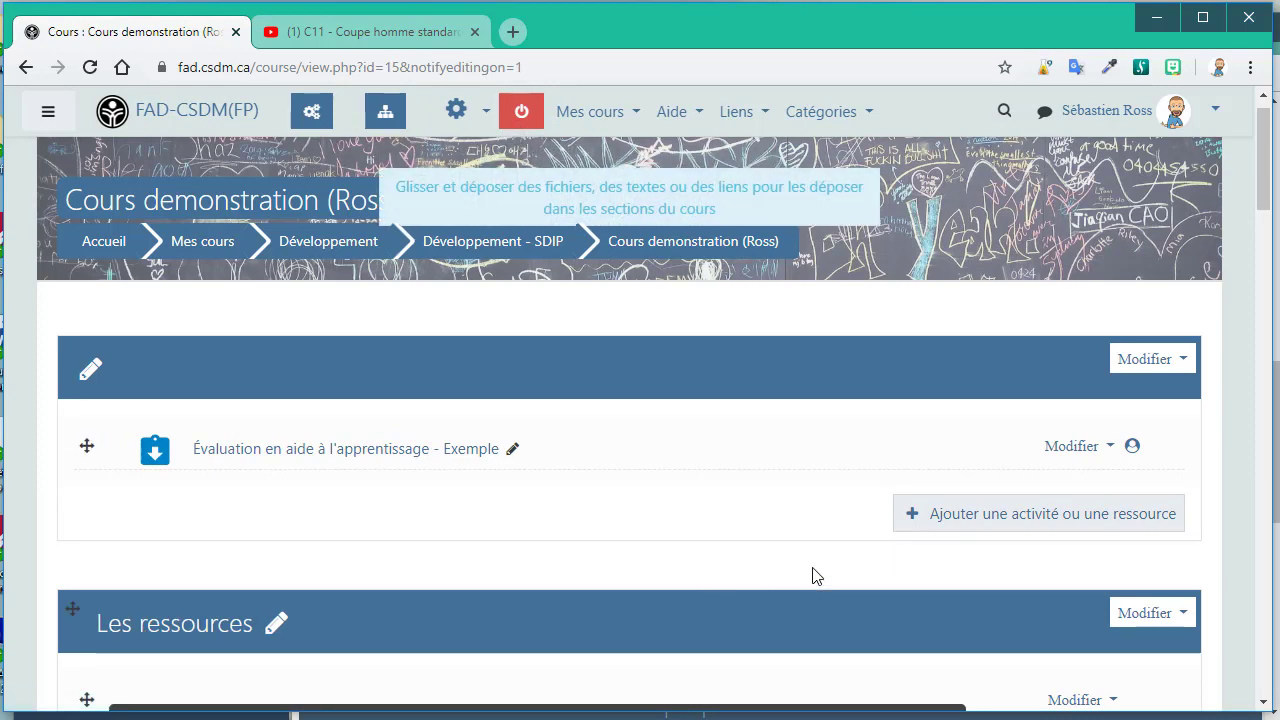
- Add a new Devoir activity to the first section of the course
{"action": "left_click", "coordinate": [963, 521]}
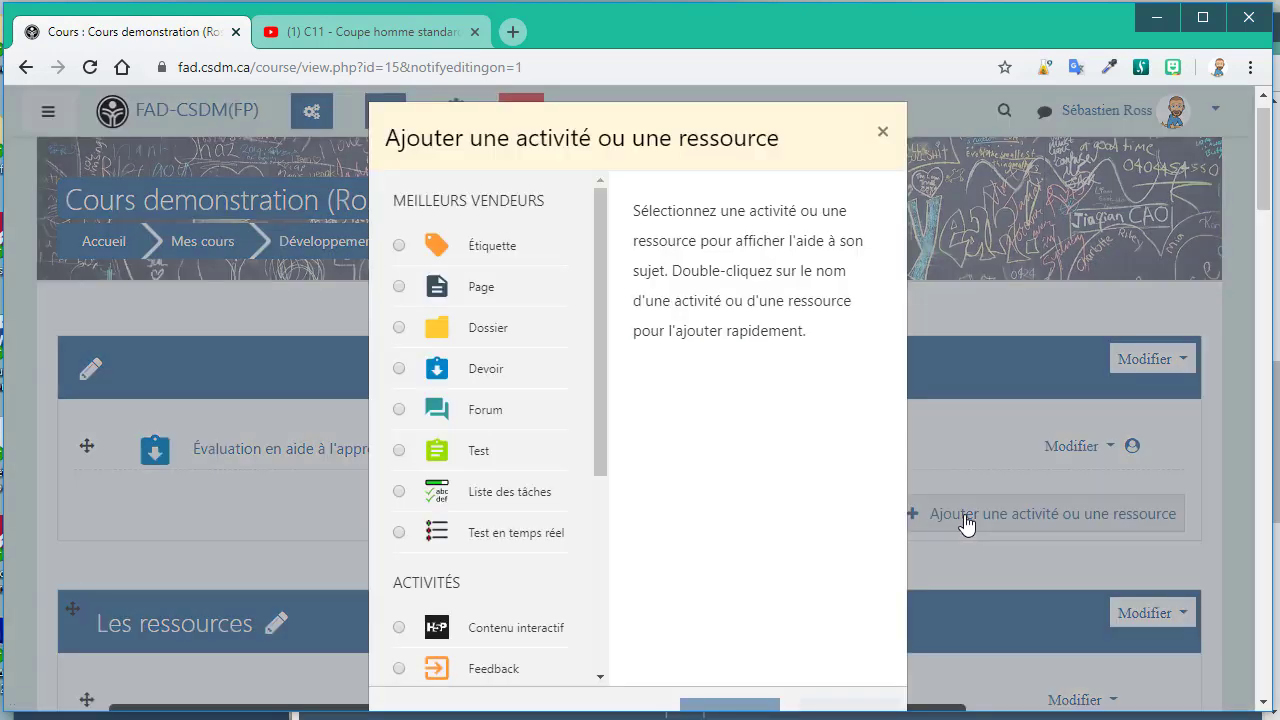
{"action": "key", "text": "ctrl+2"}
{"action": "left_click_drag", "start_coordinate": [386, 346], "coordinate": [558, 389]}
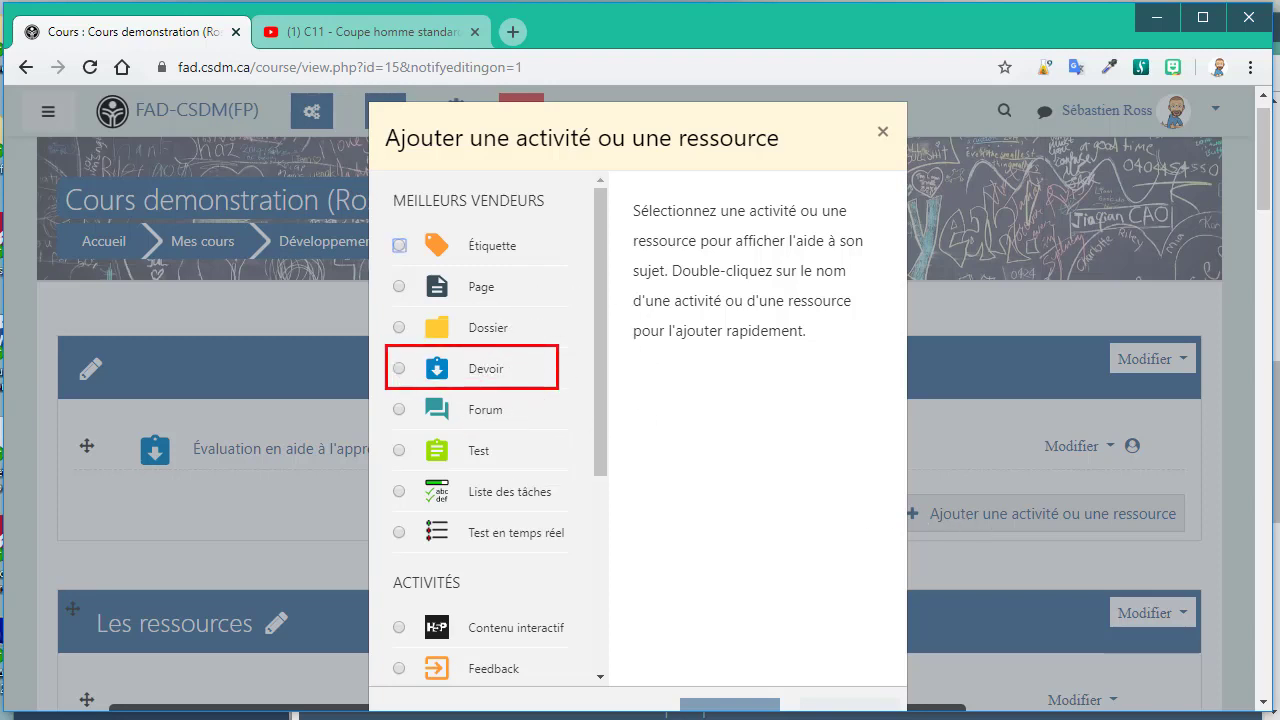
{"action": "key", "text": "Escape"}
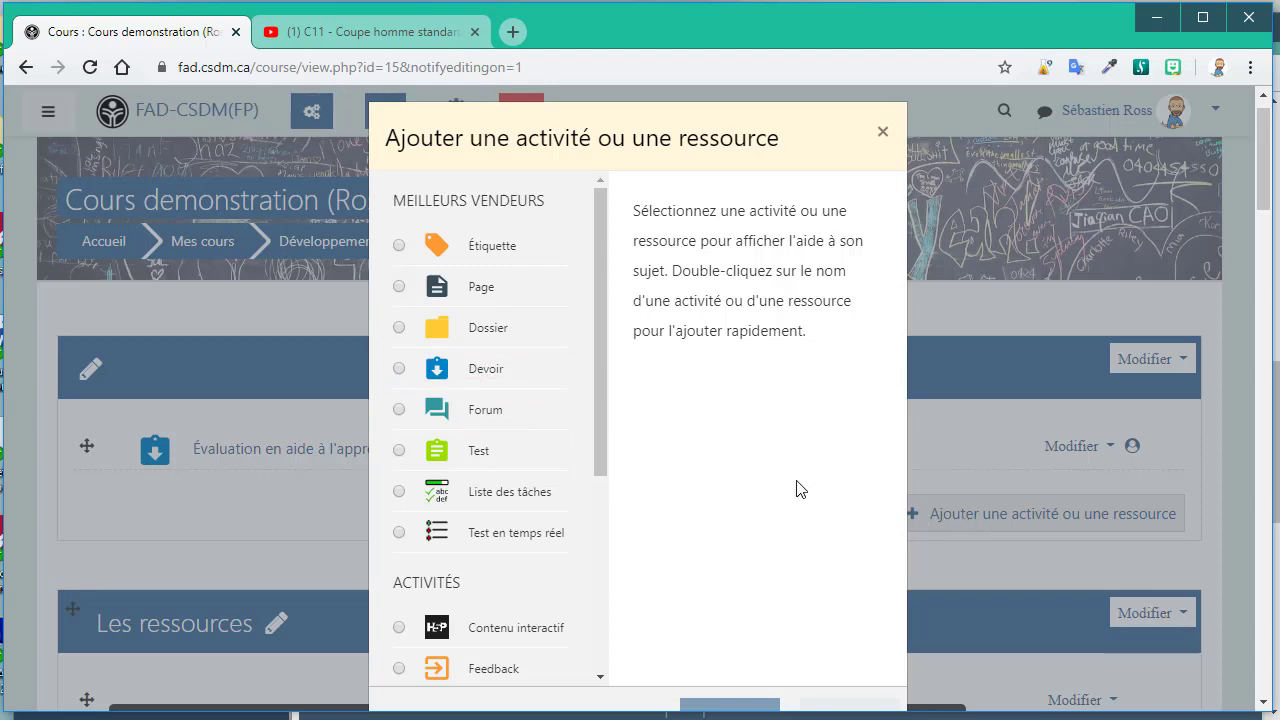
{"action": "left_click", "coordinate": [468, 370]}
{"action": "left_click", "coordinate": [729, 706]}
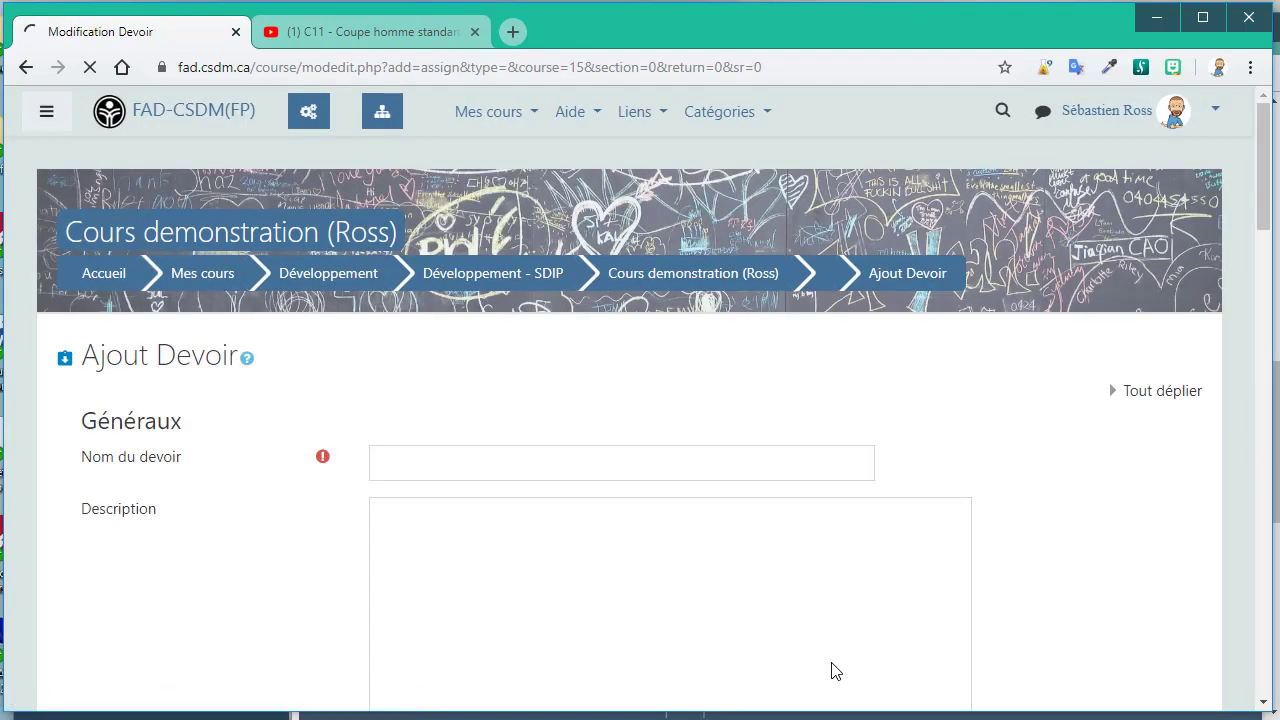
- Name the new assignment "Évaluation en aide à l'apprentissage - Démo 2"
{"action": "left_click", "coordinate": [442, 462]}
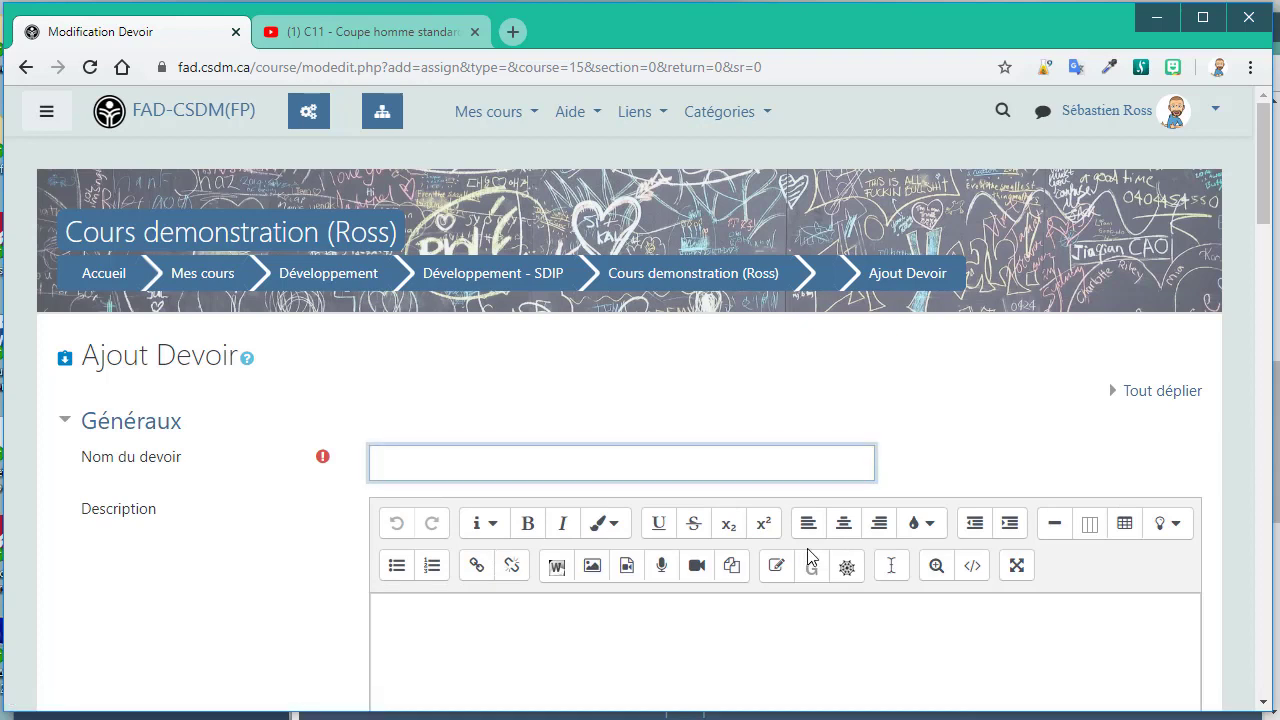
{"action": "type", "text": "Évluation en aide <"}
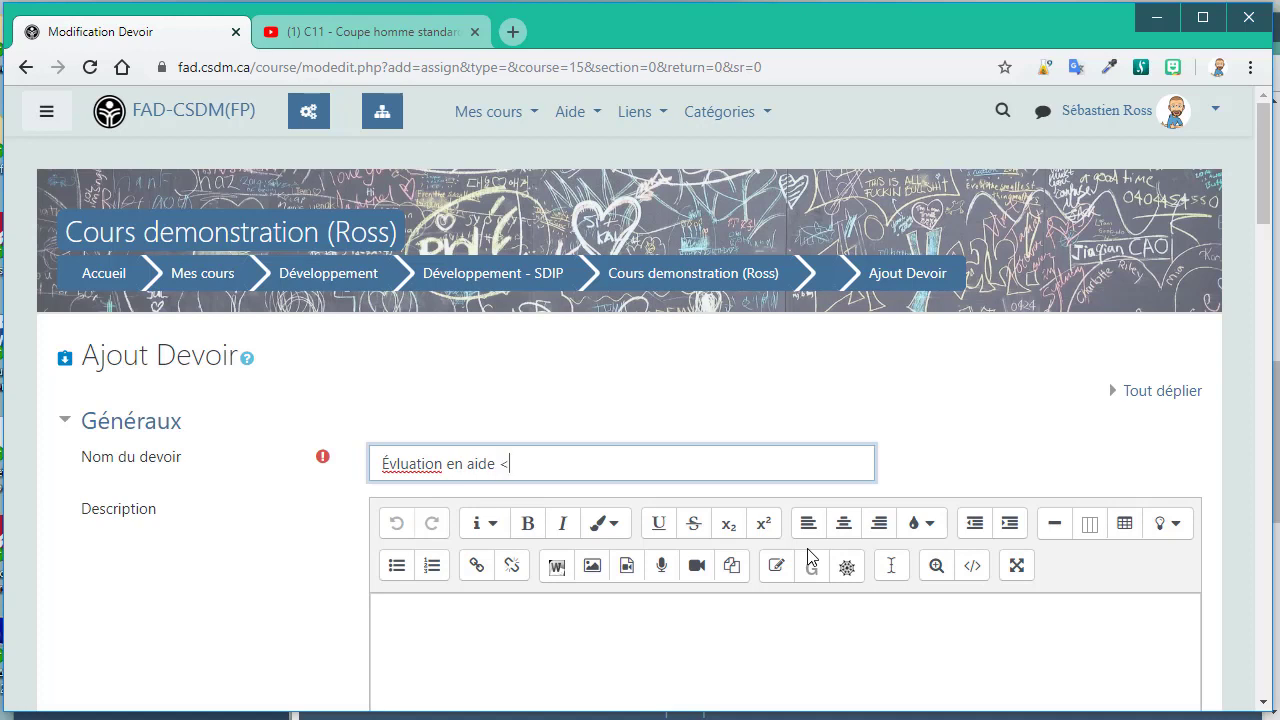
{"action": "type", "text": "à l.aapprentissage  - "}
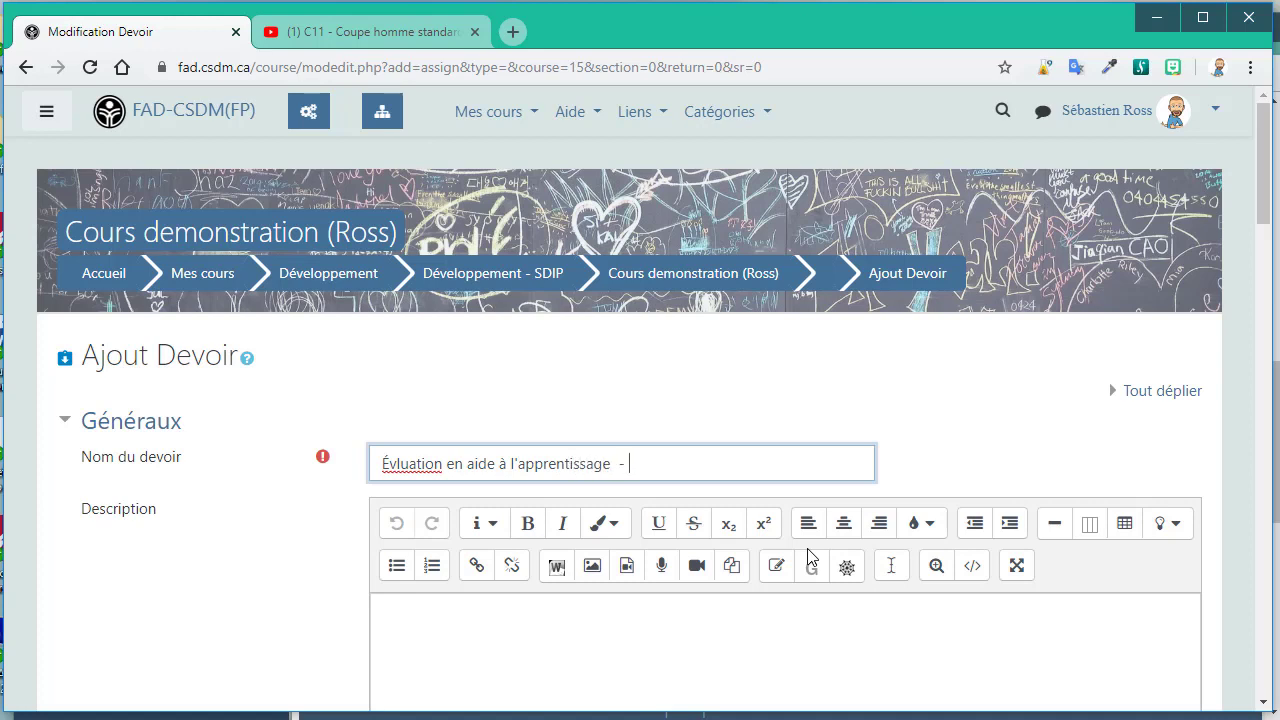
{"action": "type", "text": "Démo 2"}
{"action": "left_click", "coordinate": [399, 465]}
{"action": "type", "text": "a"}
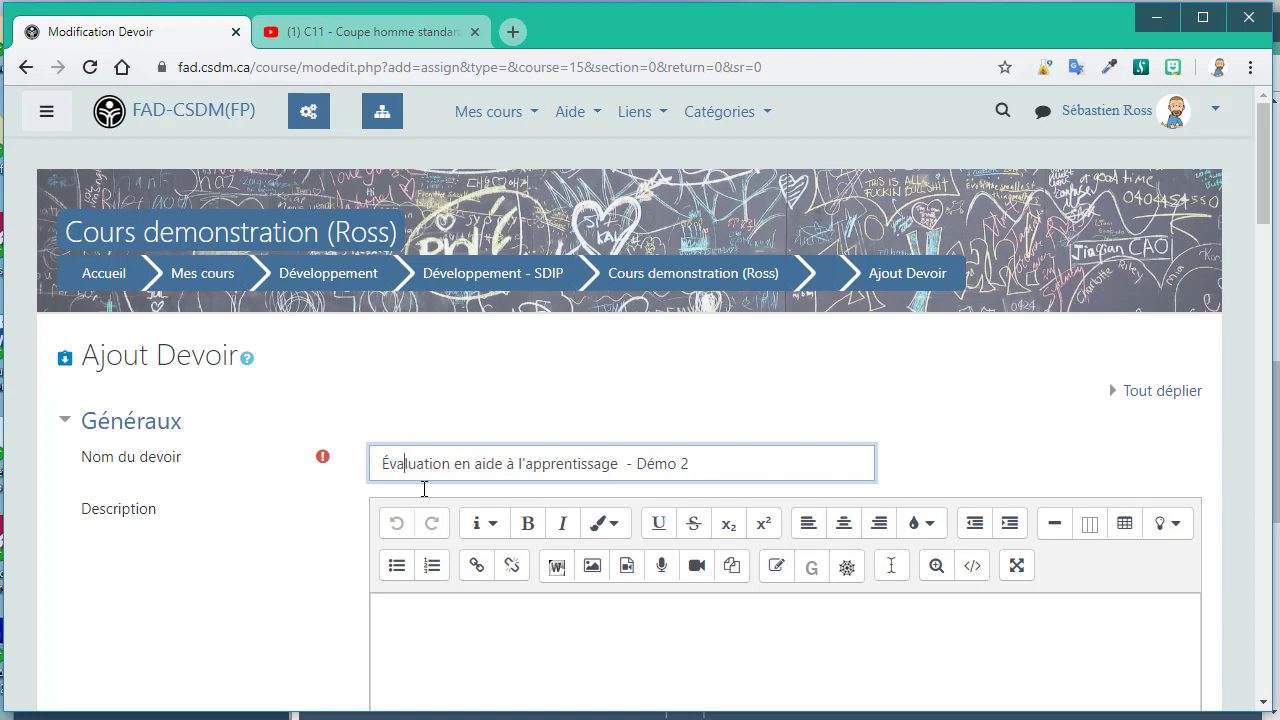
- Write "Instructions claires et complètes.." as the assignment's description
{"action": "left_click", "coordinate": [499, 655]}
{"action": "type", "text": "Instructions"}
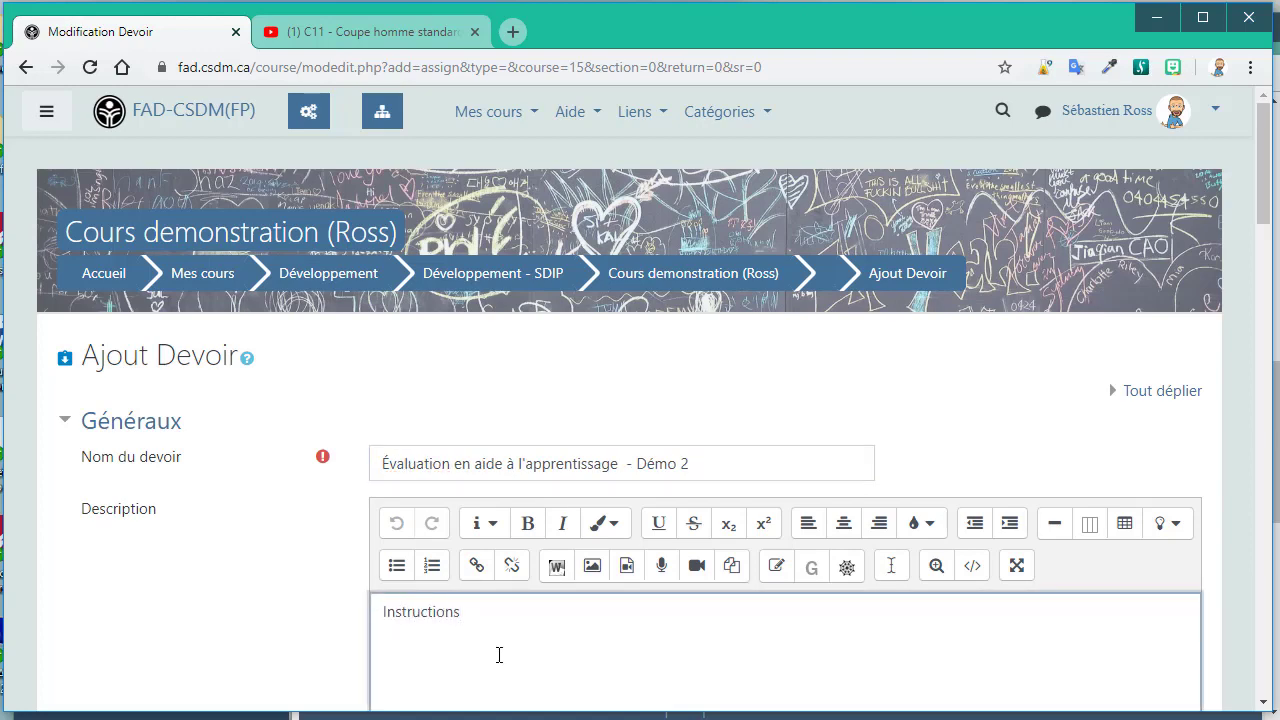
{"action": "scroll", "coordinate": [408, 603], "scroll_direction": "down", "scroll_amount": 3}
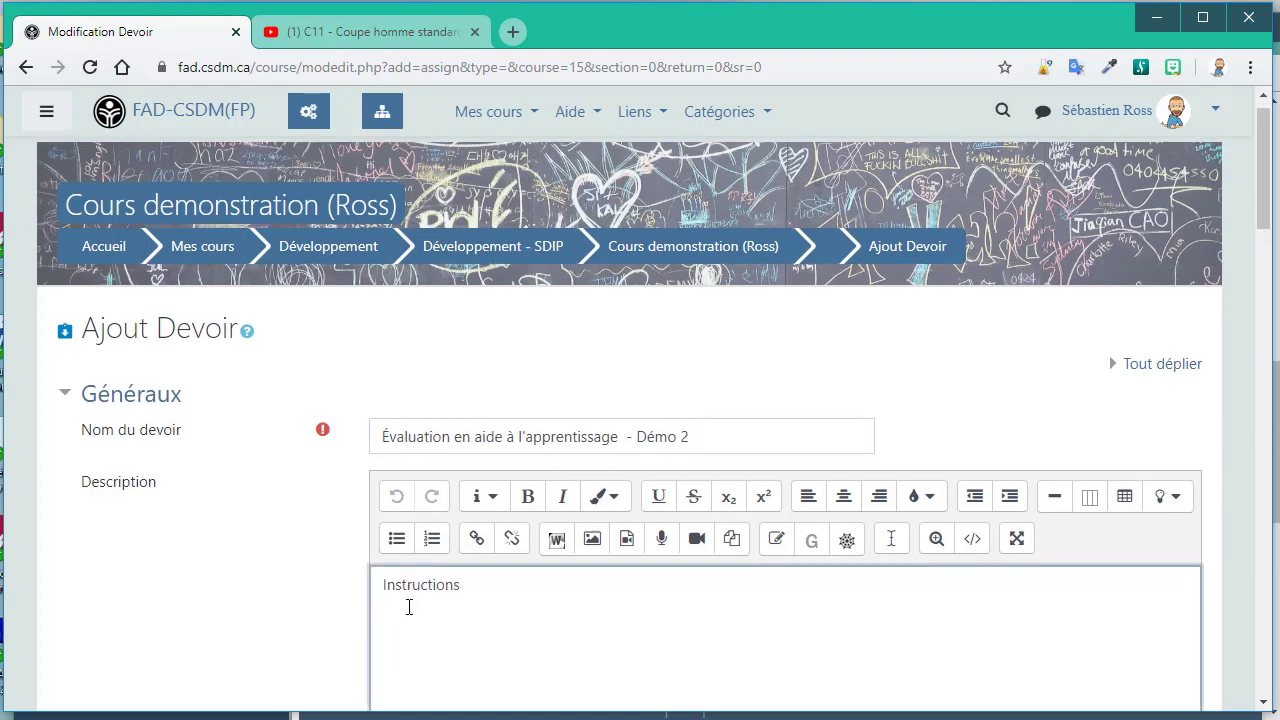
{"action": "type", "text": "cl"}
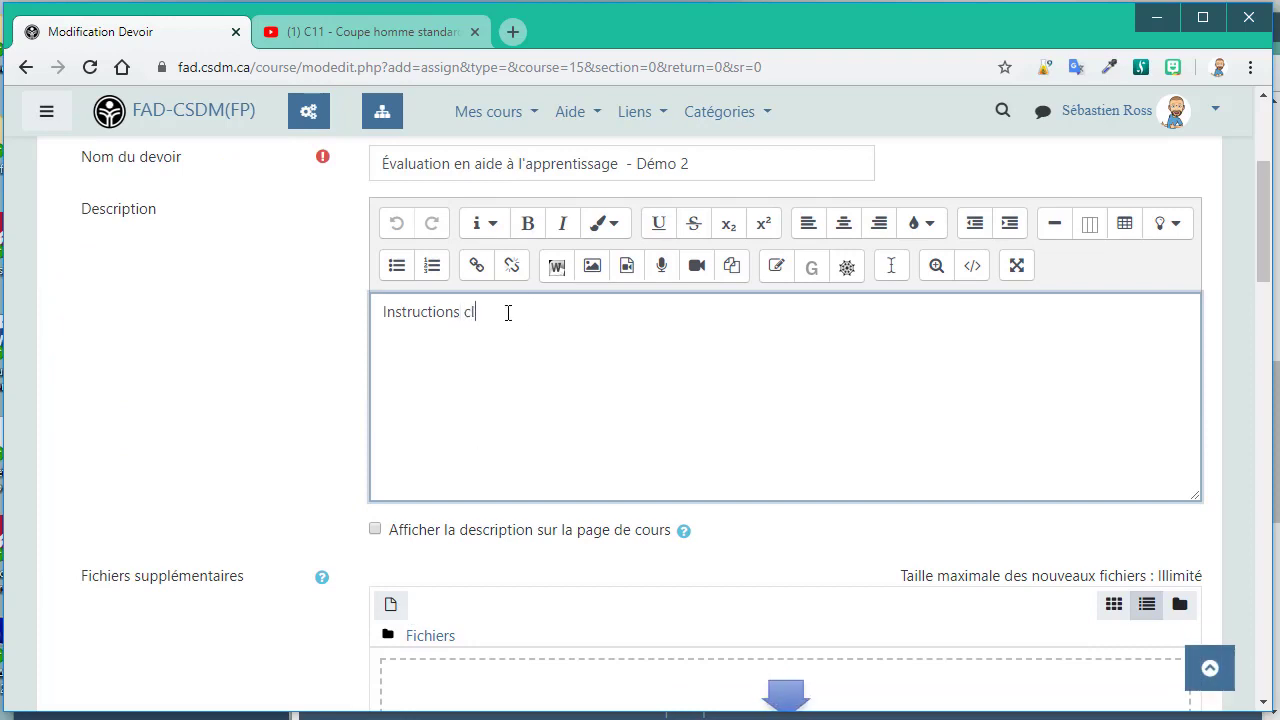
{"action": "type", "text": "aires et comp`let"}
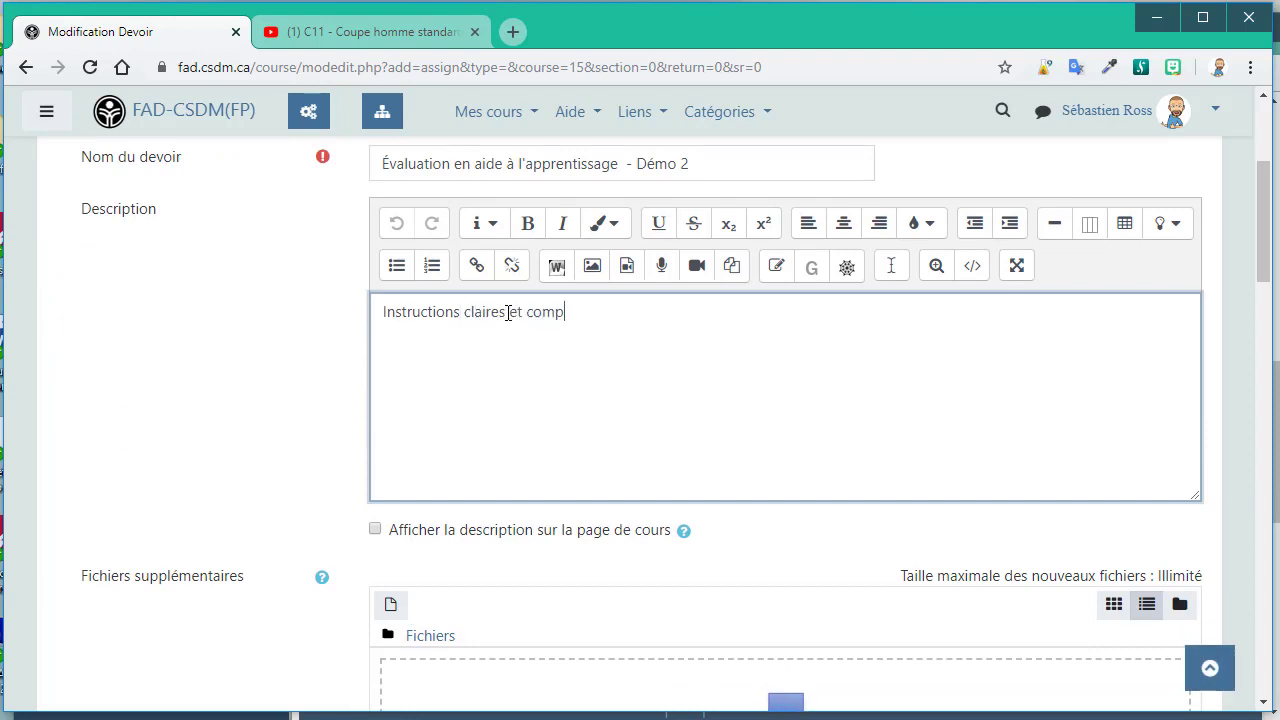
{"action": "key", "text": "BackSpace"}
{"action": "key", "text": "BackSpace"}
{"action": "key", "text": "BackSpace"}
{"action": "type", "text": "lèt"}
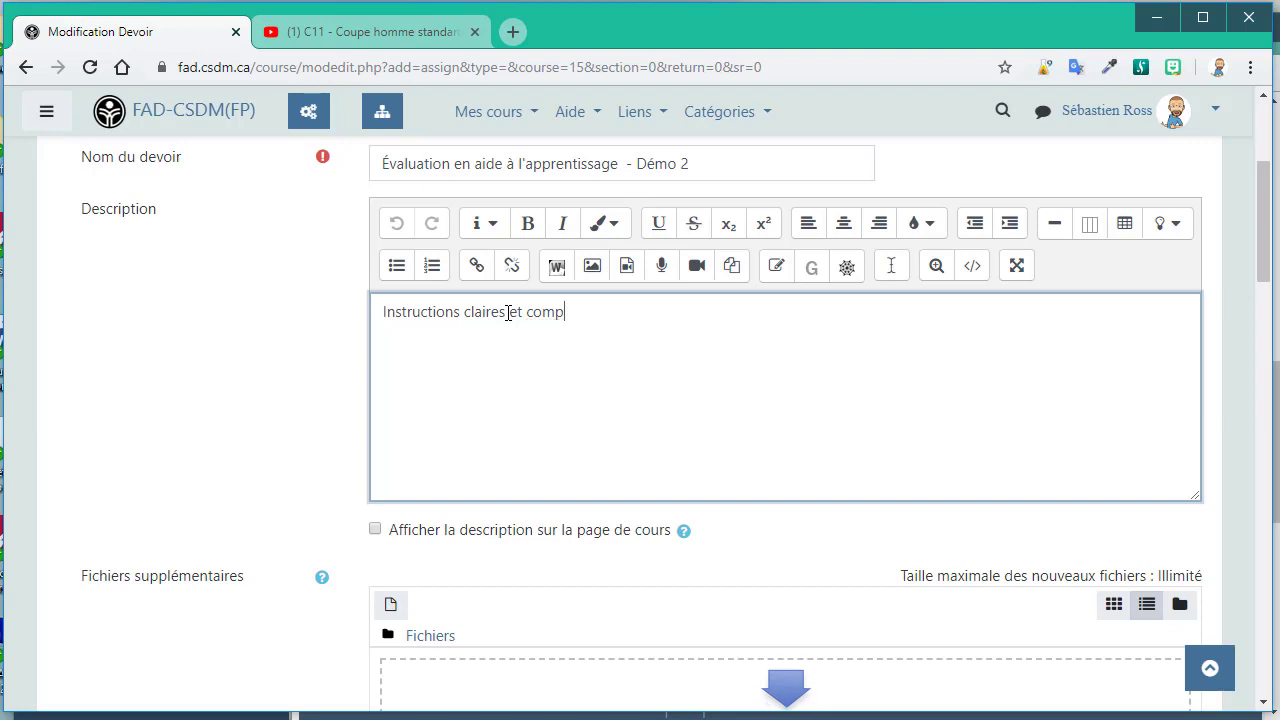
{"action": "type", "text": "es.."}
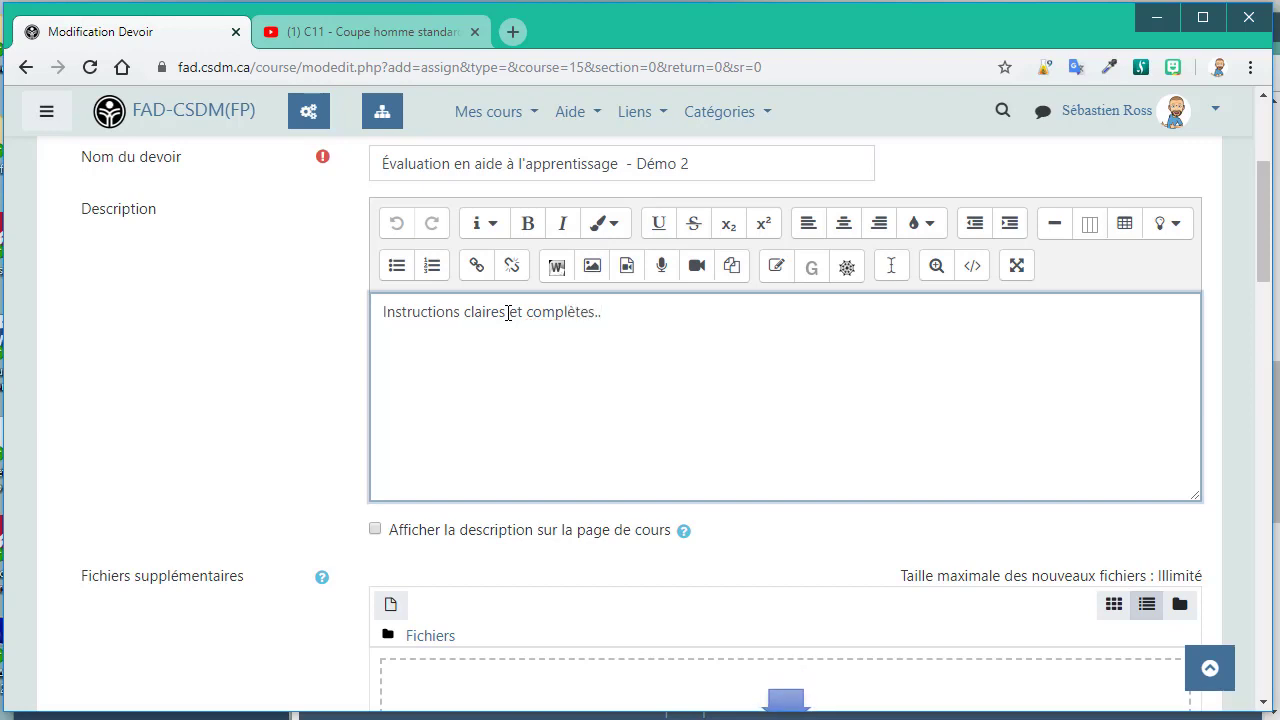
- Attach the Word document Plan de cours.docx to the assignment as a supplementary file
{"action": "scroll", "coordinate": [489, 406], "scroll_direction": "down", "scroll_amount": 2}
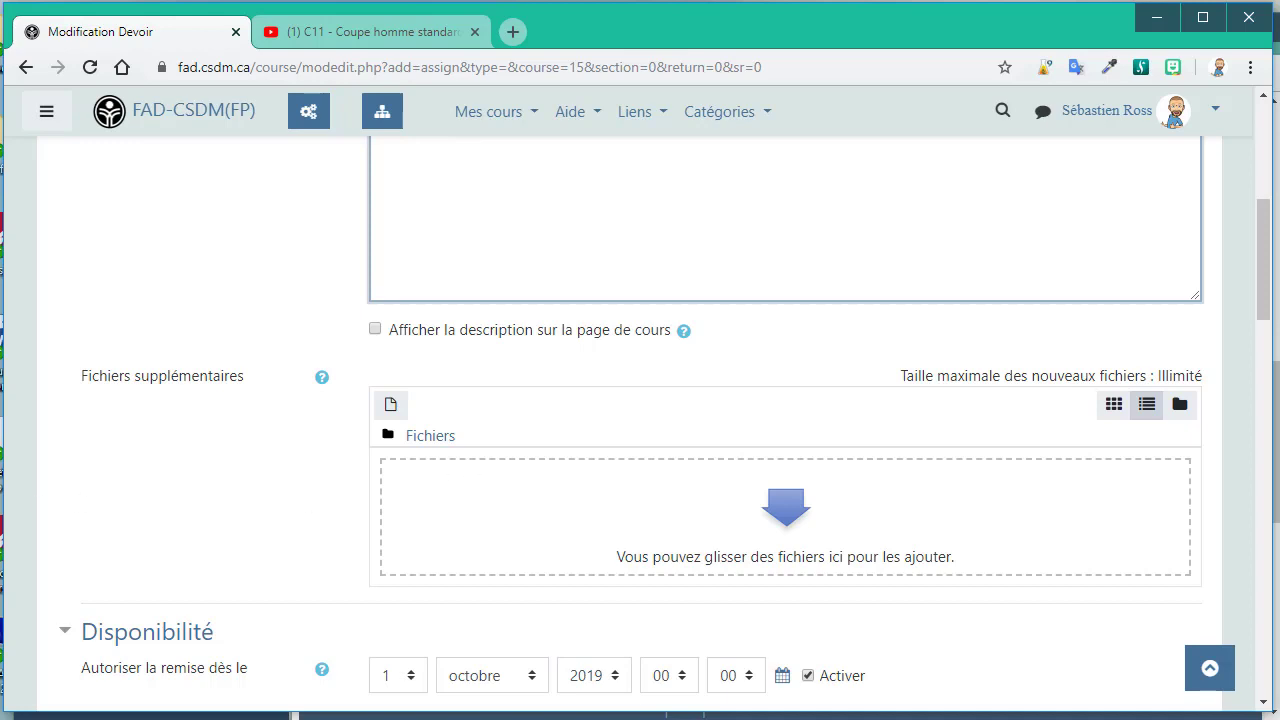
{"action": "left_click_drag", "start_coordinate": [21, 420], "coordinate": [587, 517]}
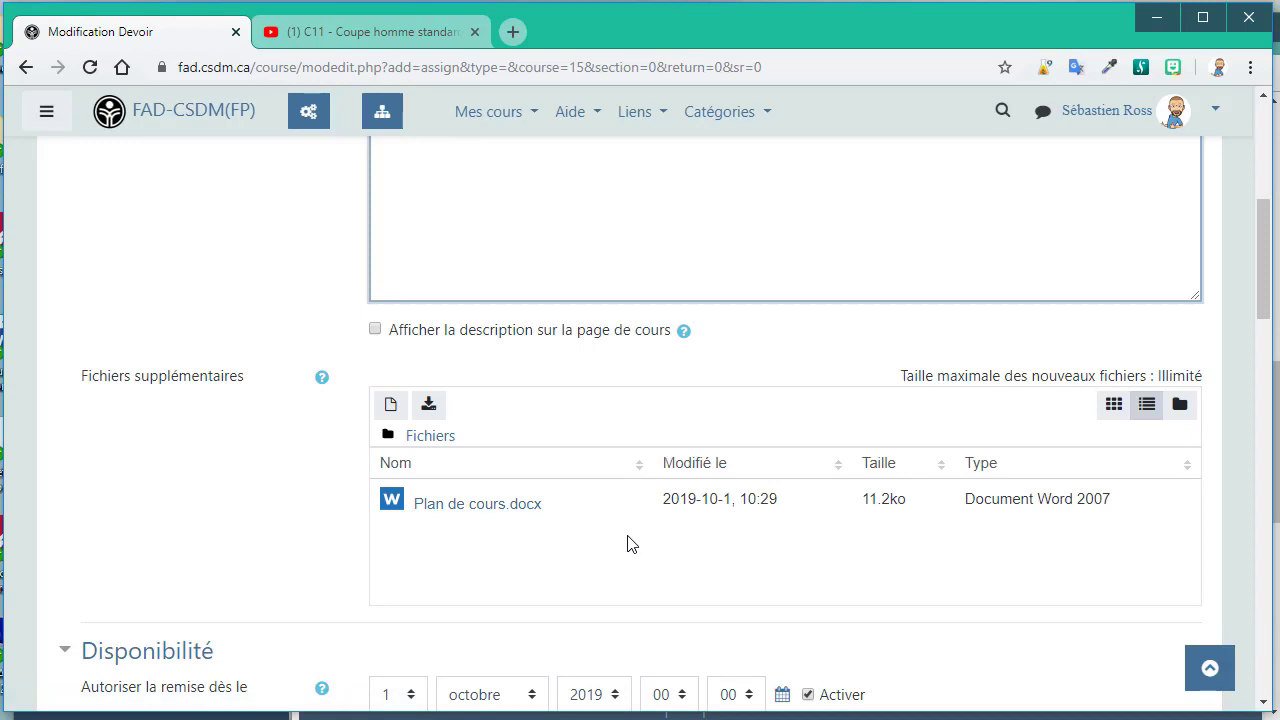
- Set the maximum number of files a student can submit to 1, keeping file submission as the submission type
{"action": "scroll", "coordinate": [631, 543], "scroll_direction": "down", "scroll_amount": 4}
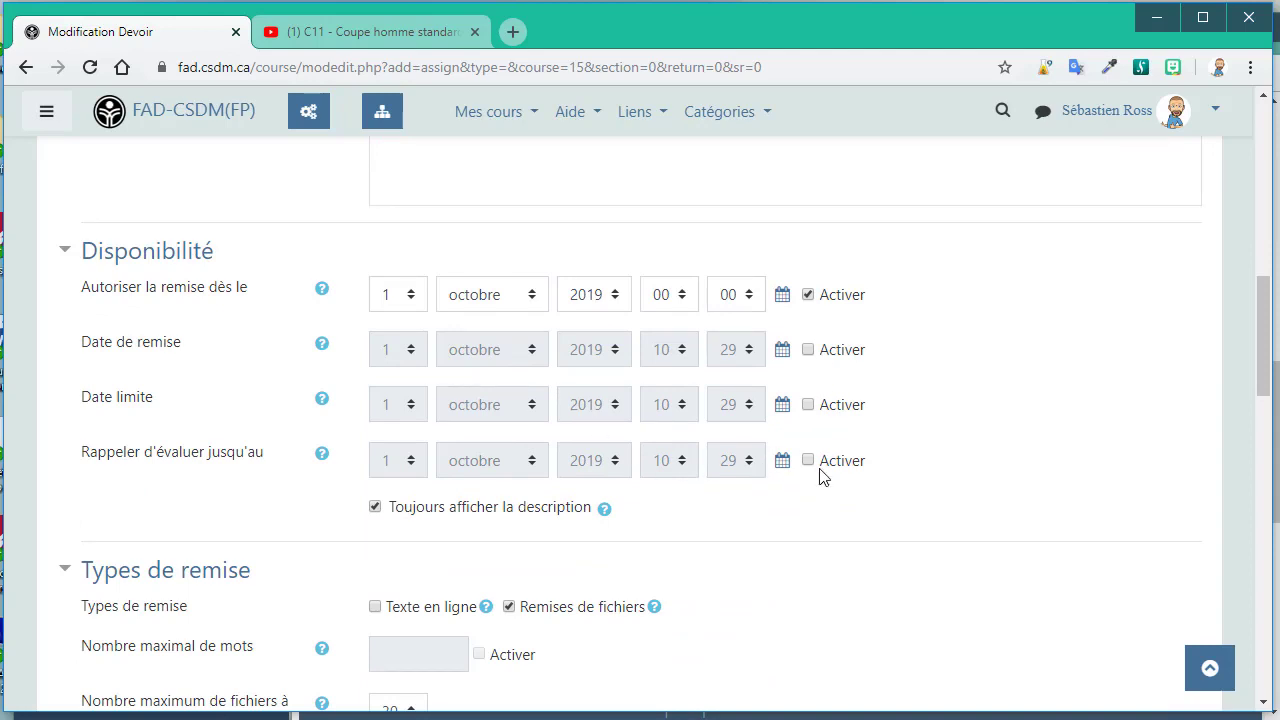
{"action": "scroll", "coordinate": [820, 478], "scroll_direction": "down", "scroll_amount": 3}
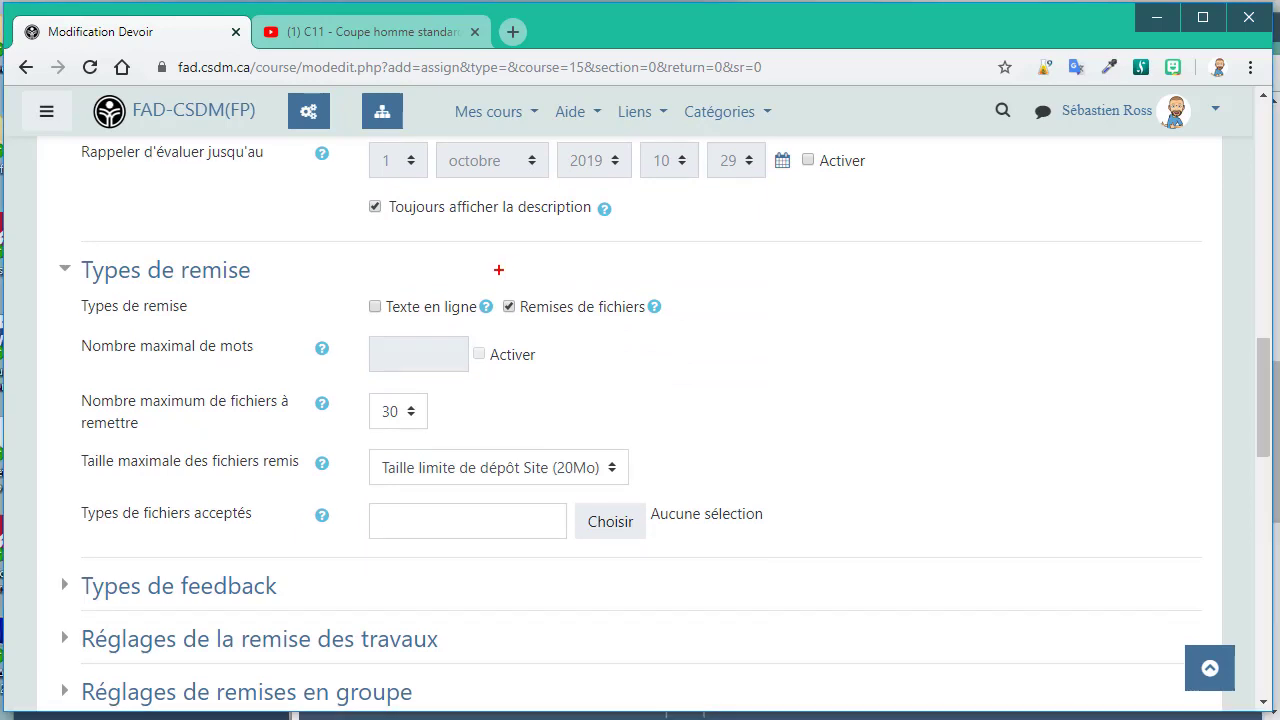
{"action": "left_click_drag", "start_coordinate": [481, 276], "coordinate": [692, 337]}
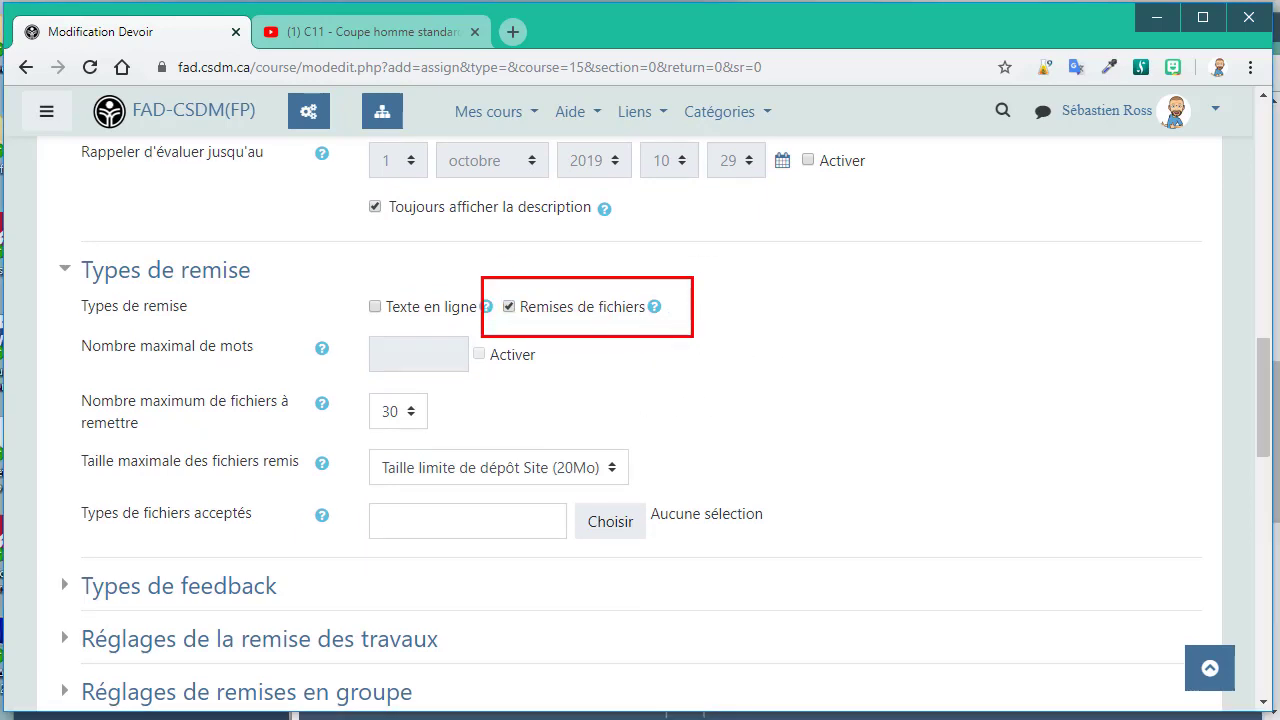
{"action": "left_click", "coordinate": [420, 420]}
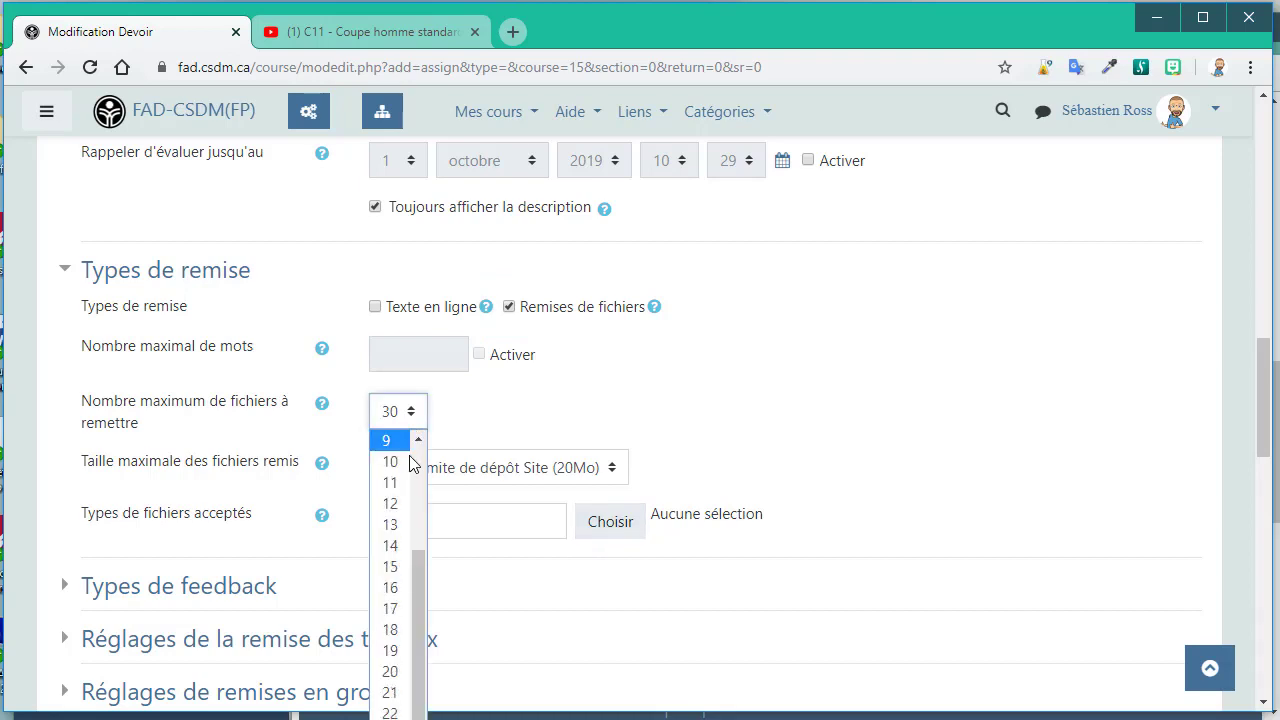
{"action": "scroll", "coordinate": [418, 484], "scroll_direction": "up", "scroll_amount": 2}
{"action": "scroll", "coordinate": [418, 477], "scroll_direction": "up", "scroll_amount": 1}
{"action": "left_click", "coordinate": [395, 440]}
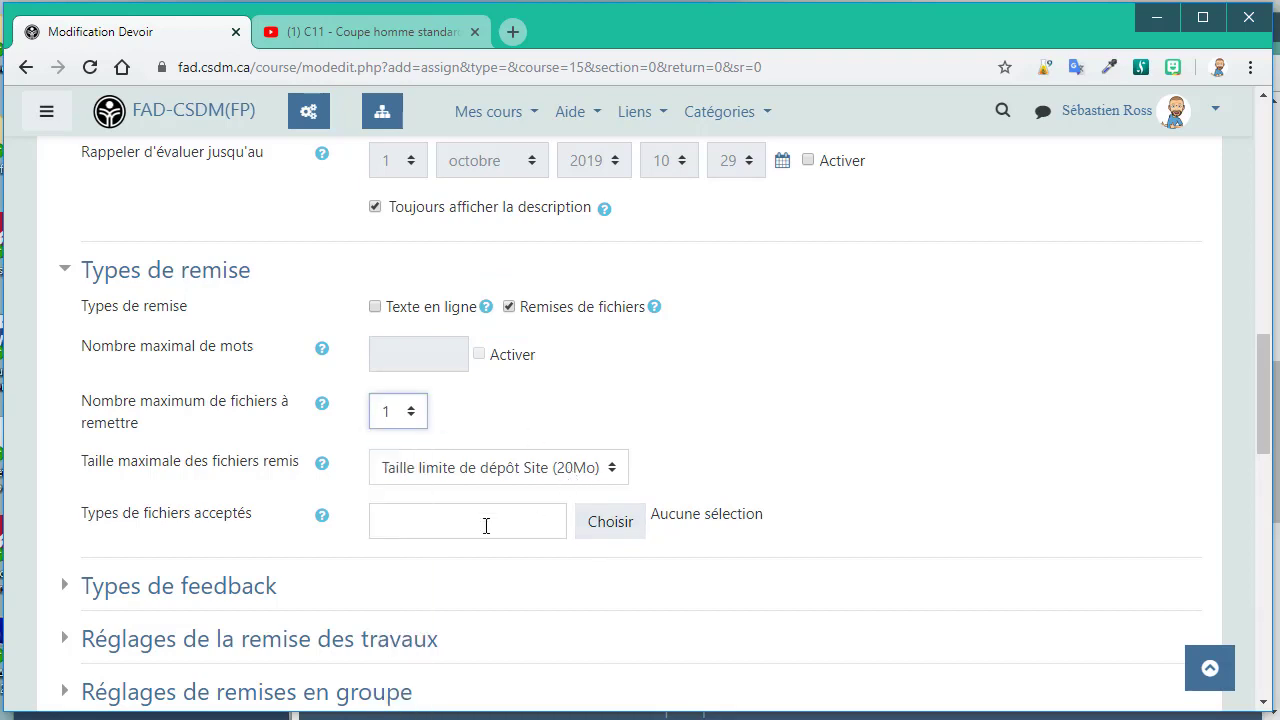
- Look through the selectable accepted file types and close the list without choosing any
{"action": "left_click", "coordinate": [456, 529]}
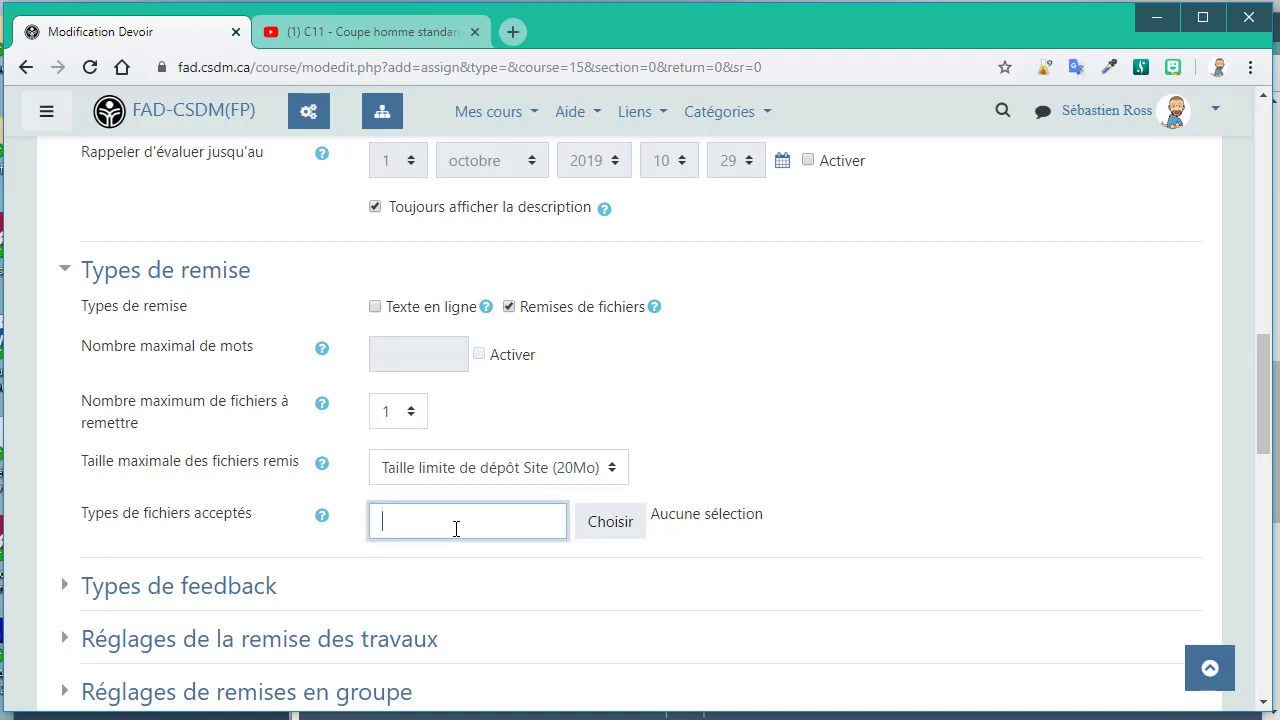
{"action": "left_click", "coordinate": [594, 531]}
{"action": "scroll", "coordinate": [480, 514], "scroll_direction": "down", "scroll_amount": 3}
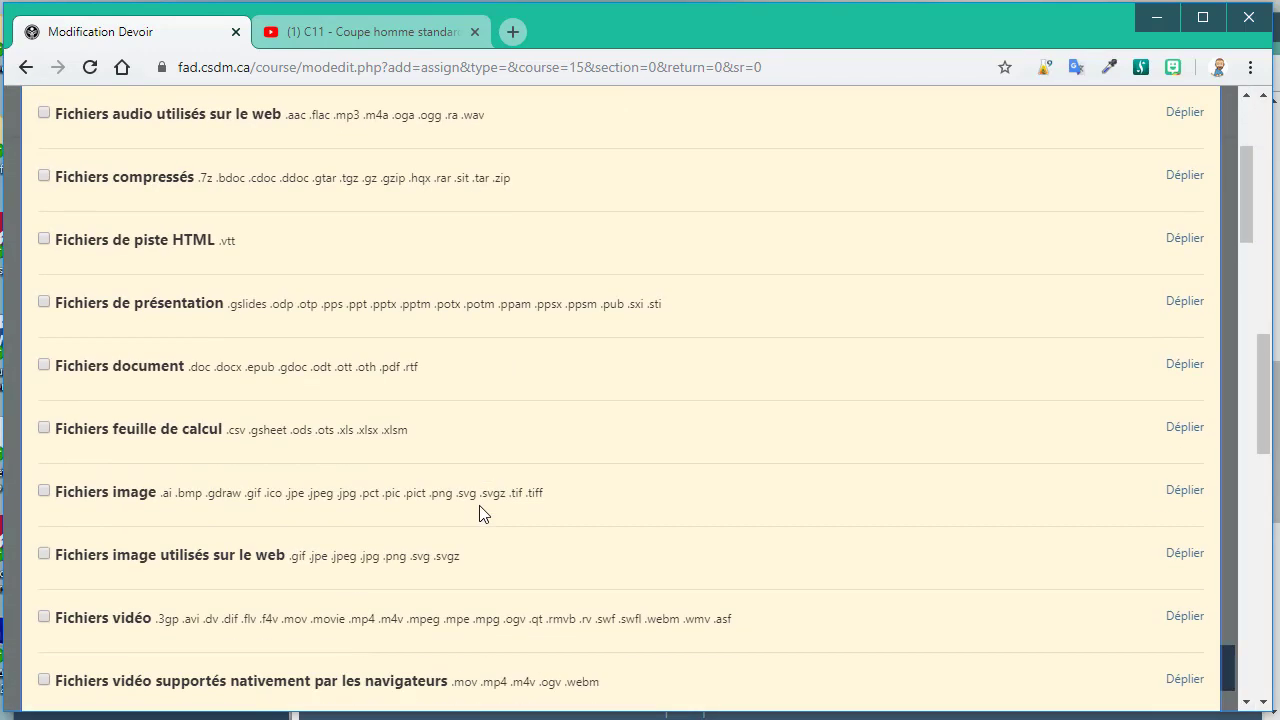
{"action": "scroll", "coordinate": [477, 513], "scroll_direction": "up", "scroll_amount": 3}
{"action": "left_click", "coordinate": [1196, 146]}
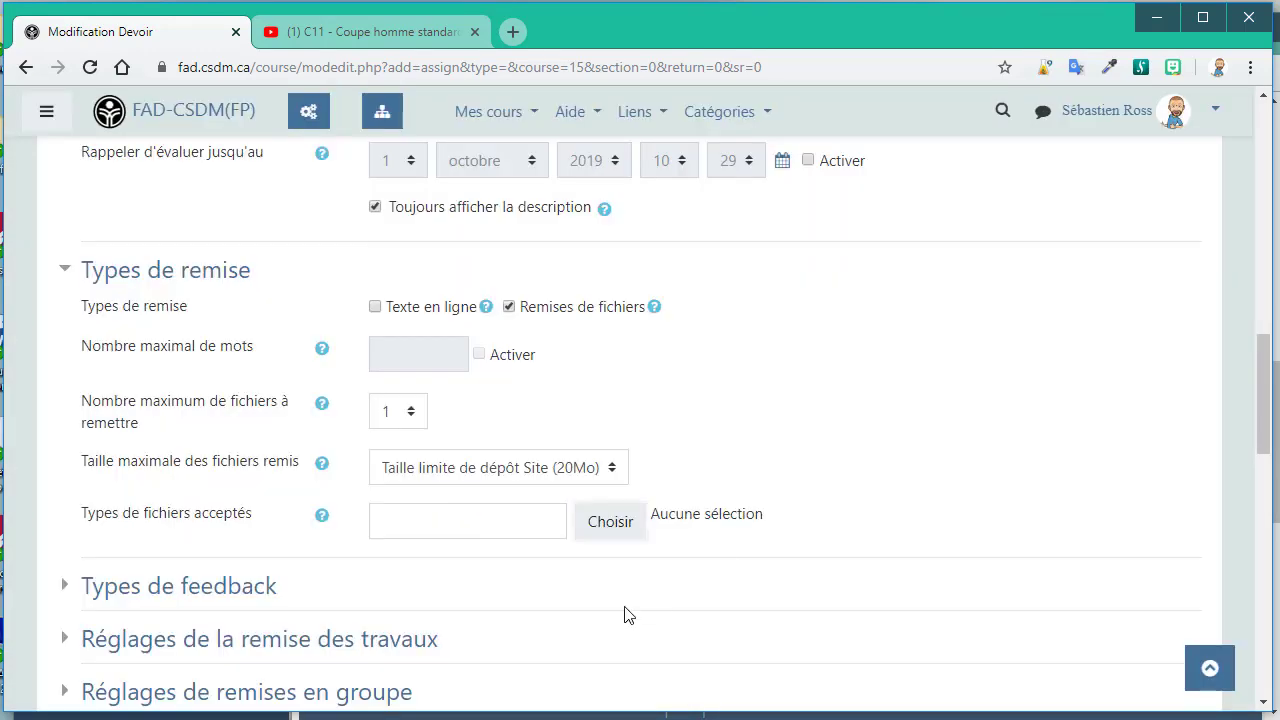
- Enable Annotation PDF as a feedback type alongside feedback by comments
{"action": "scroll", "coordinate": [620, 603], "scroll_direction": "down", "scroll_amount": 1}
{"action": "scroll", "coordinate": [620, 603], "scroll_direction": "down", "scroll_amount": 2}
{"action": "left_click", "coordinate": [58, 387]}
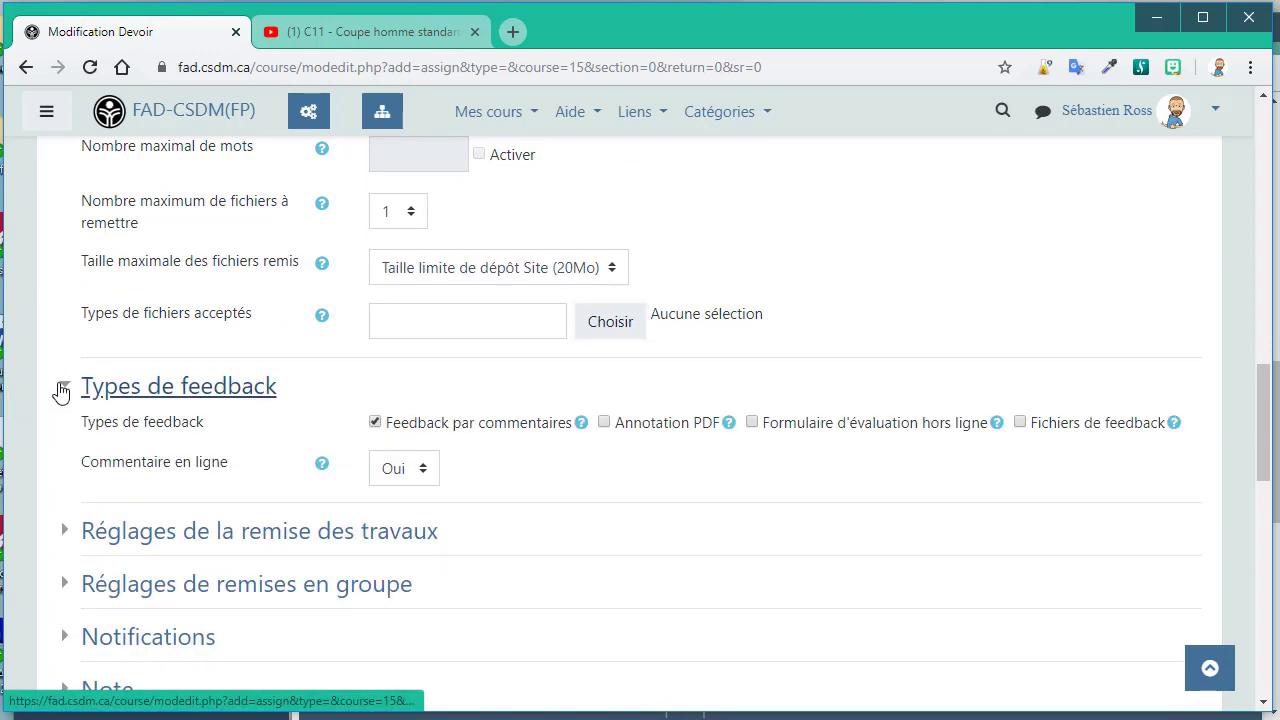
{"action": "left_click", "coordinate": [375, 422]}
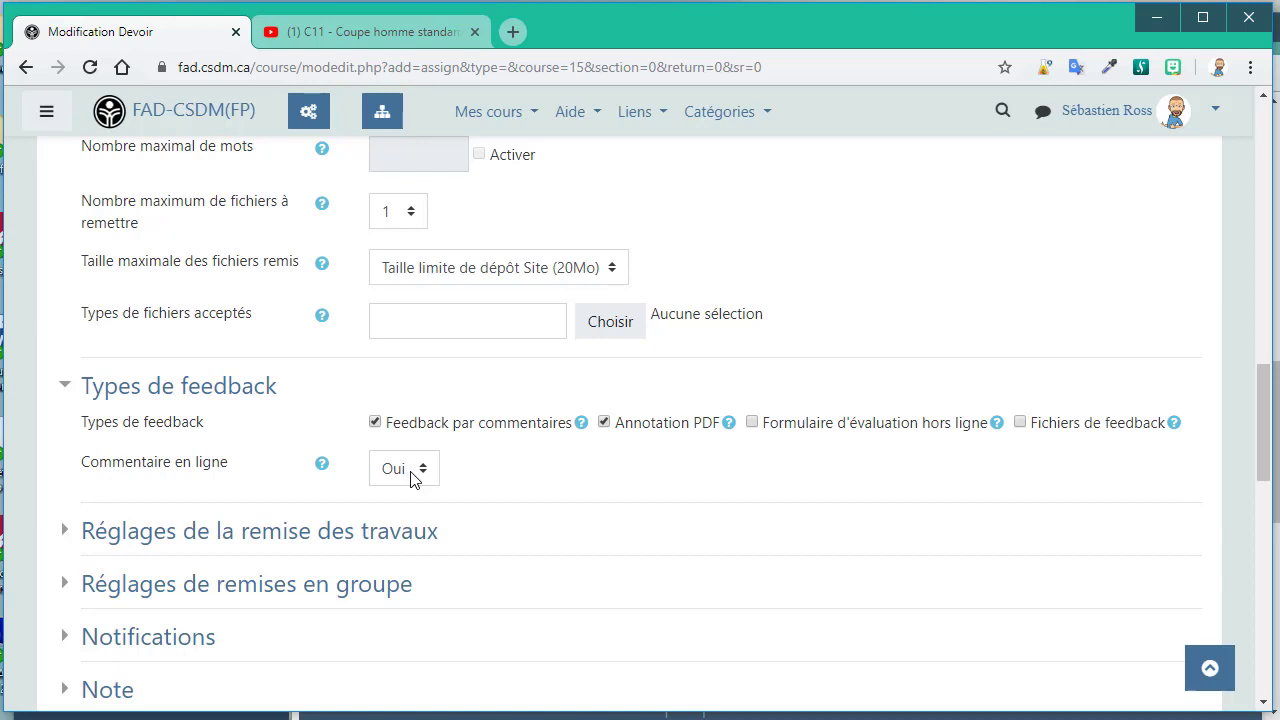
- Review the submission settings for the send button, the submission statement and the maximum number of attempts
{"action": "scroll", "coordinate": [395, 530], "scroll_direction": "down", "scroll_amount": 2}
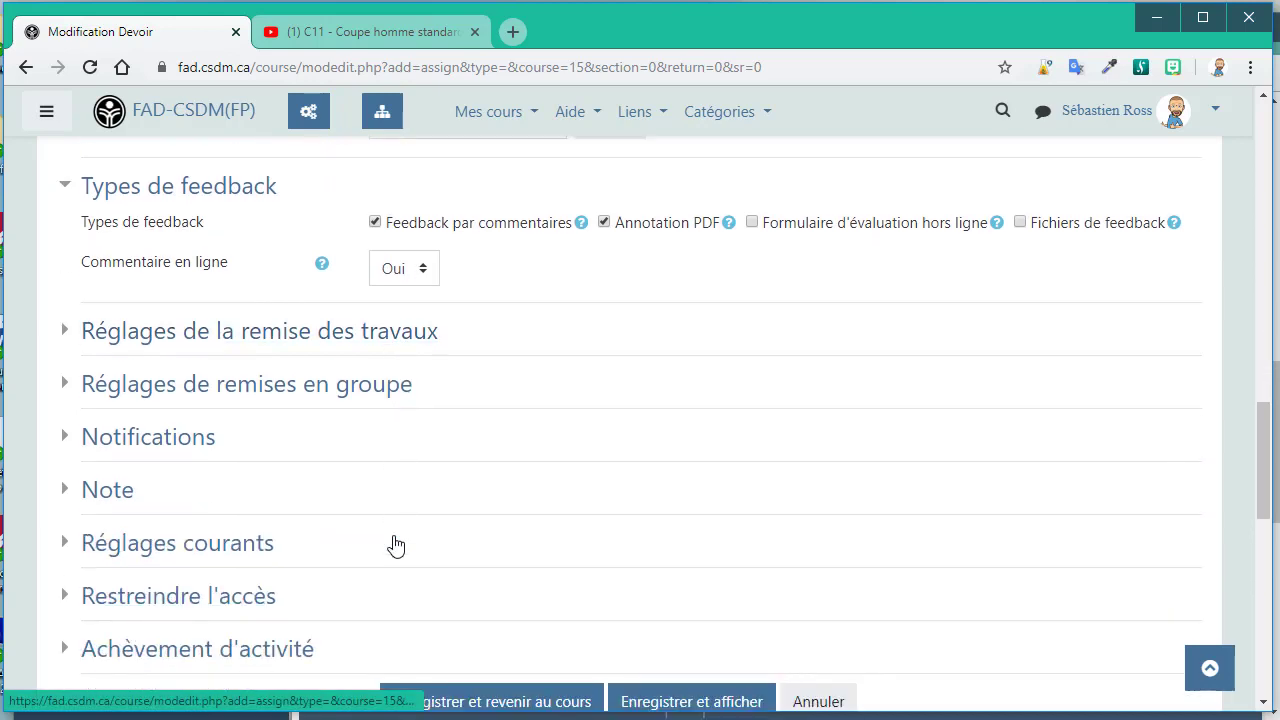
{"action": "left_click", "coordinate": [62, 331]}
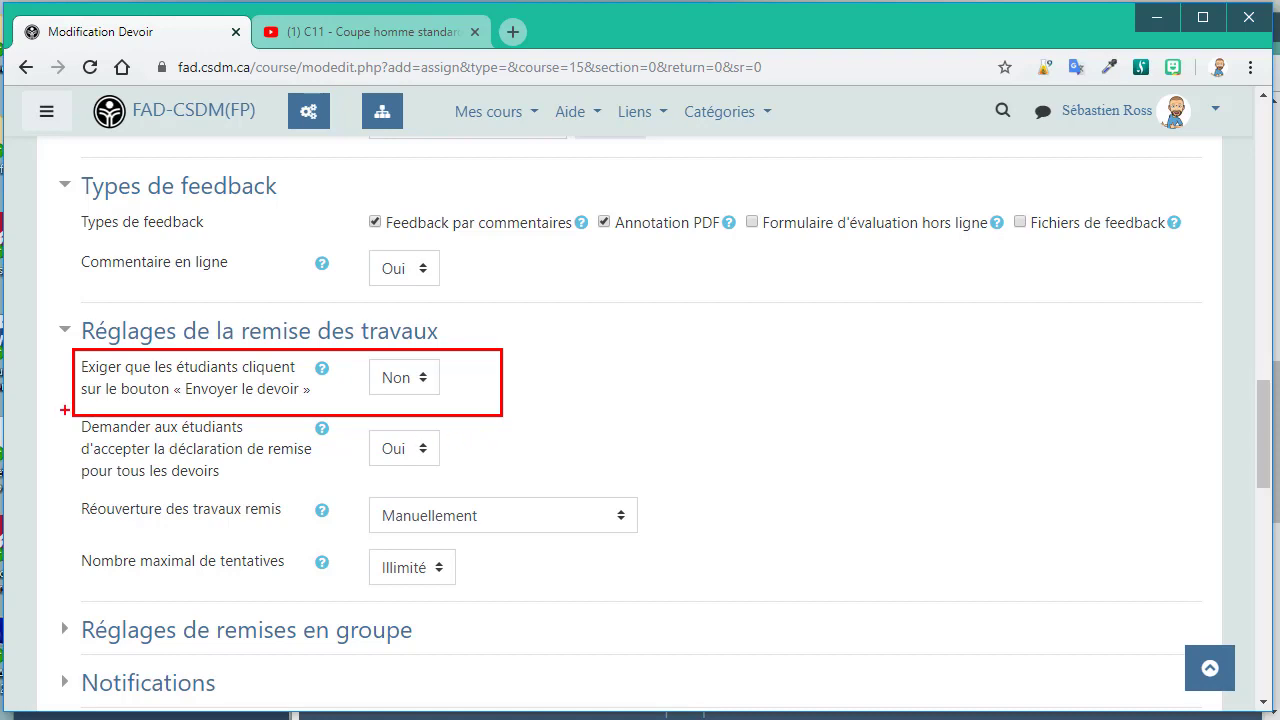
{"action": "mouse_move", "coordinate": [76, 416]}
{"action": "left_mouse_down"}
{"action": "mouse_move", "coordinate": [250, 458]}
{"action": "mouse_move", "coordinate": [514, 474]}
{"action": "mouse_move", "coordinate": [512, 487]}
{"action": "left_mouse_up"}
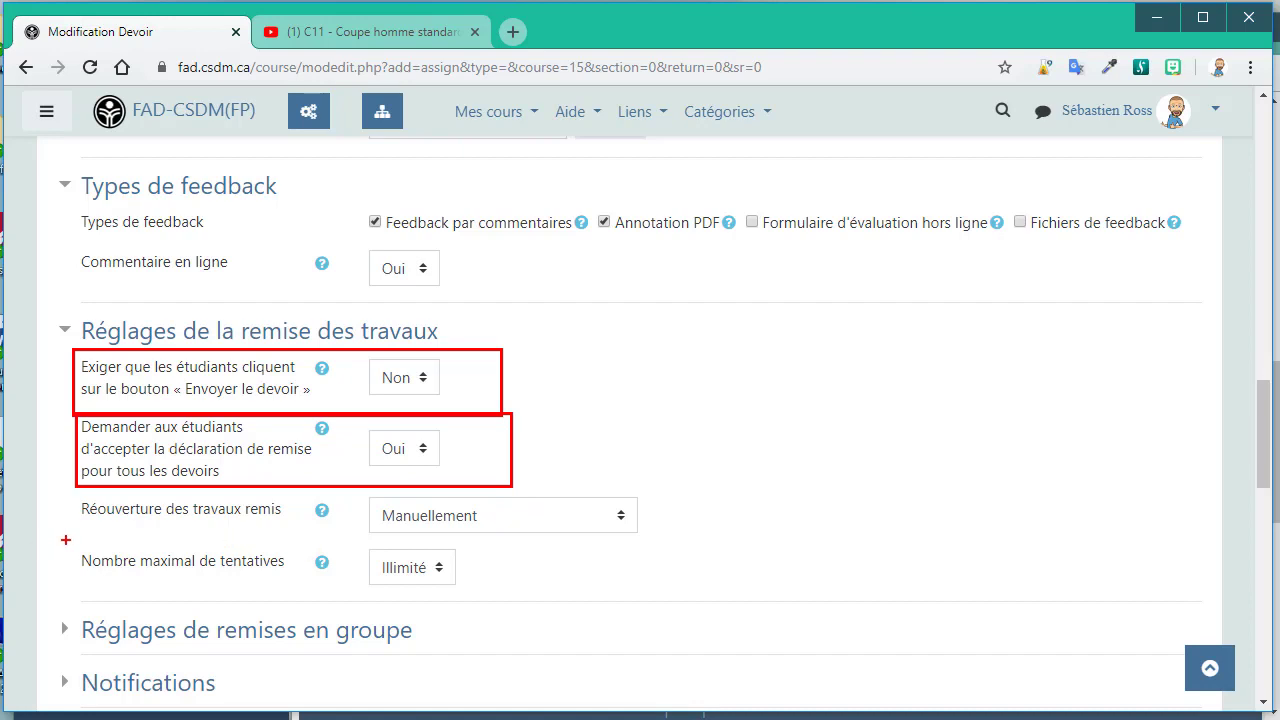
{"action": "left_click_drag", "start_coordinate": [66, 540], "coordinate": [484, 592]}
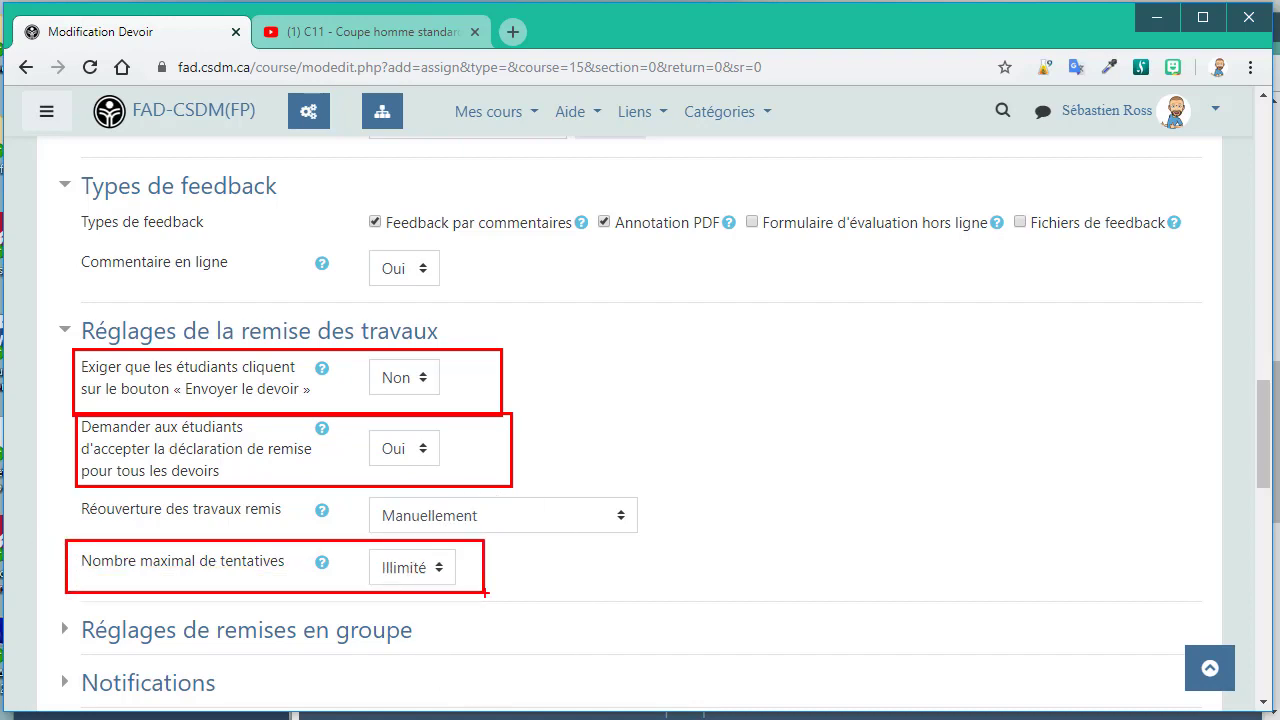
{"action": "key", "text": "Escape"}
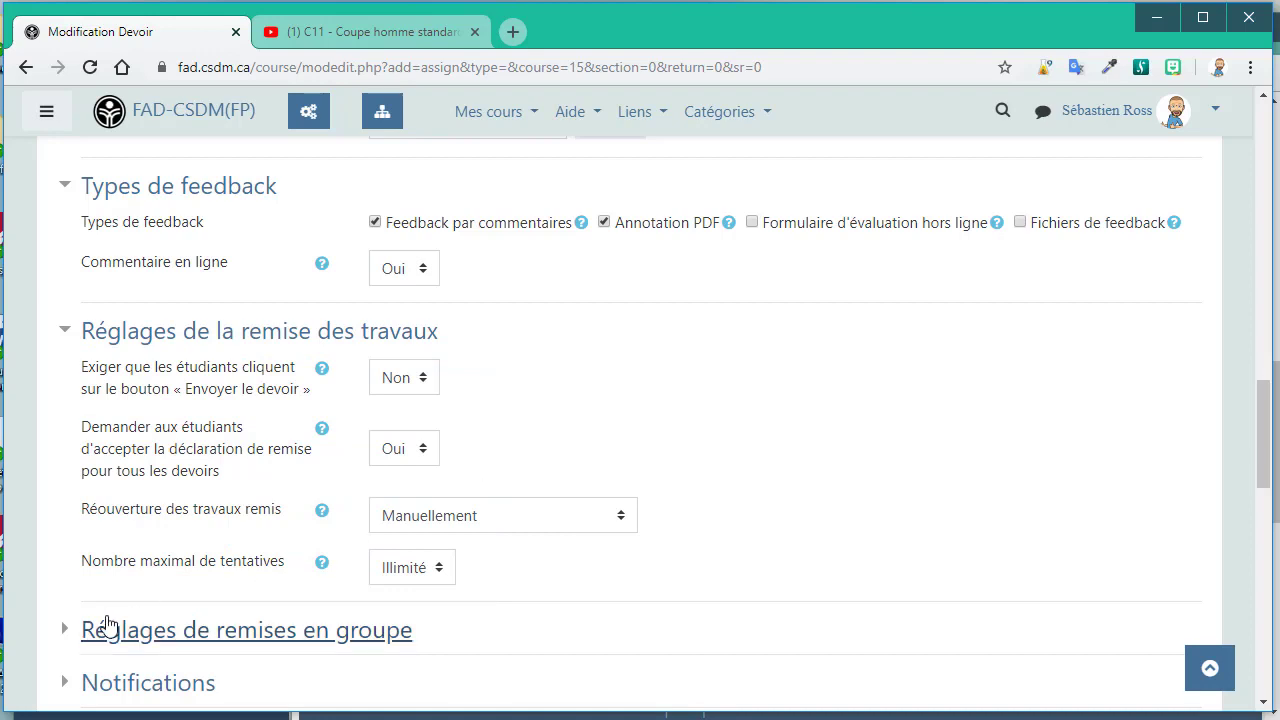
- Review the notification settings and set "Informer les évaluateurs des travaux remis" to Non
{"action": "scroll", "coordinate": [70, 637], "scroll_direction": "down", "scroll_amount": 3}
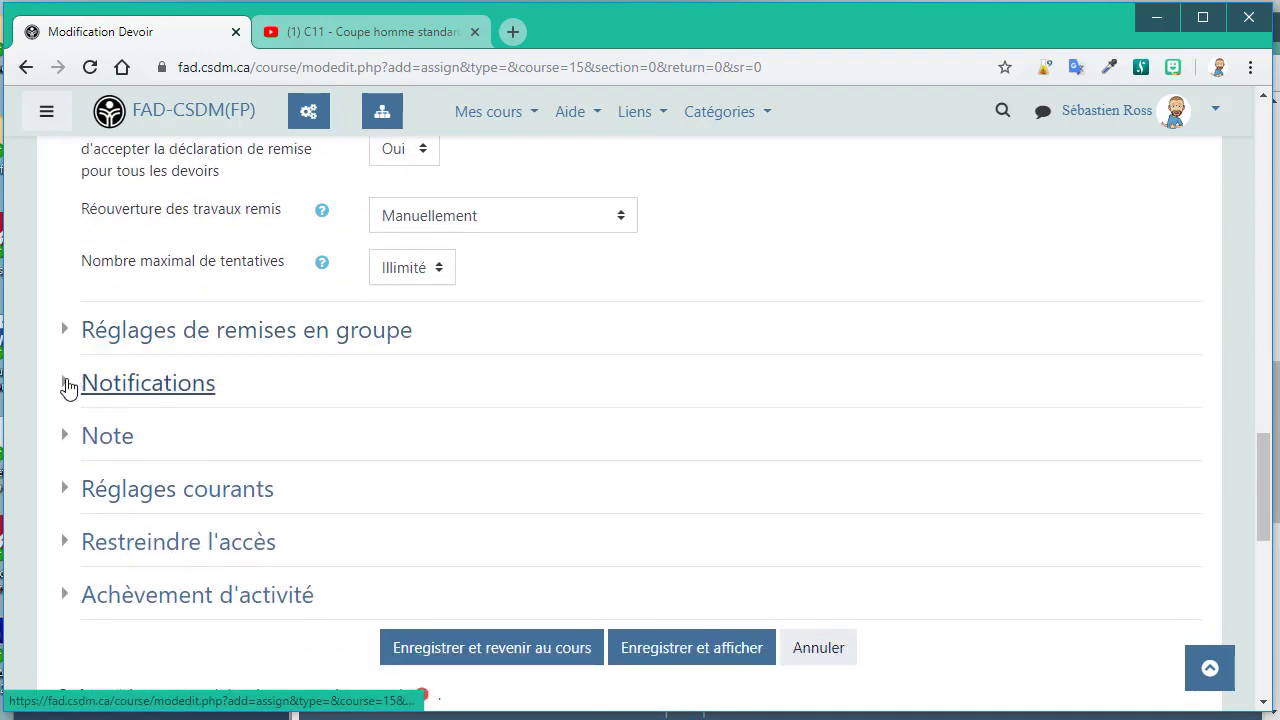
{"action": "left_click", "coordinate": [63, 385]}
{"action": "key", "text": "ctrl+2"}
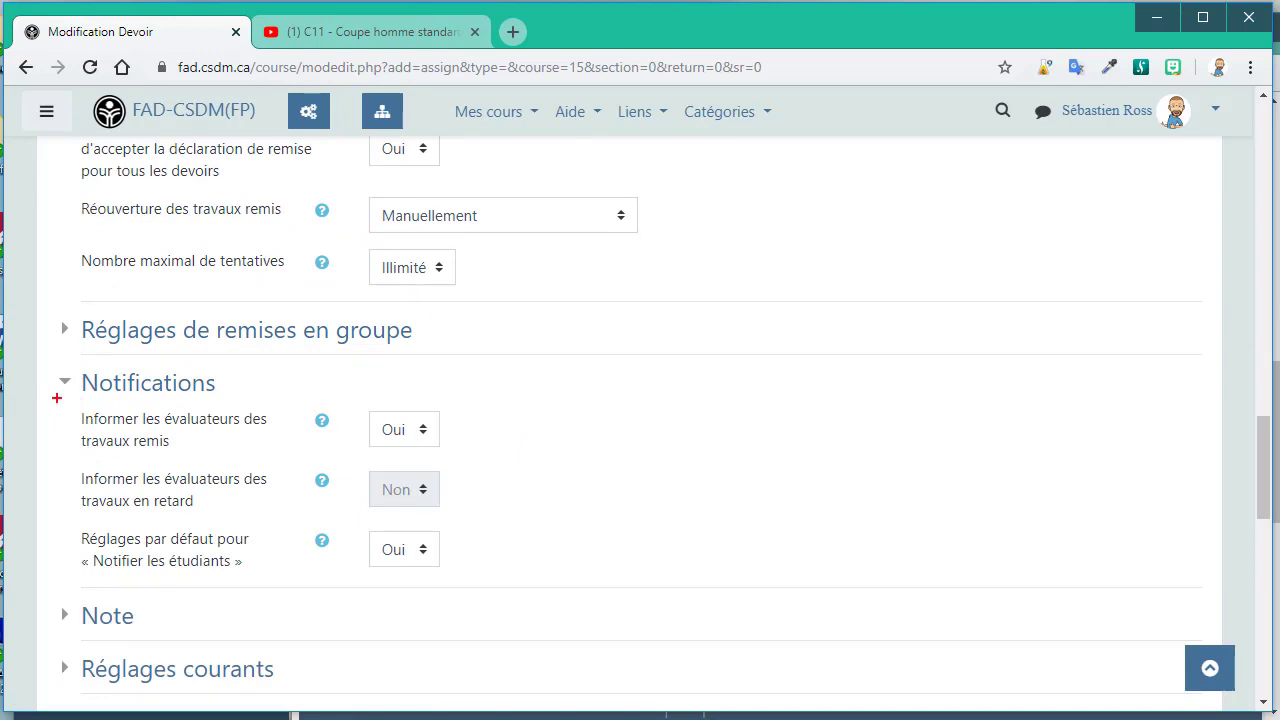
{"action": "mouse_move", "coordinate": [57, 399]}
{"action": "left_mouse_down"}
{"action": "mouse_move", "coordinate": [277, 451]}
{"action": "mouse_move", "coordinate": [477, 465]}
{"action": "left_mouse_up"}
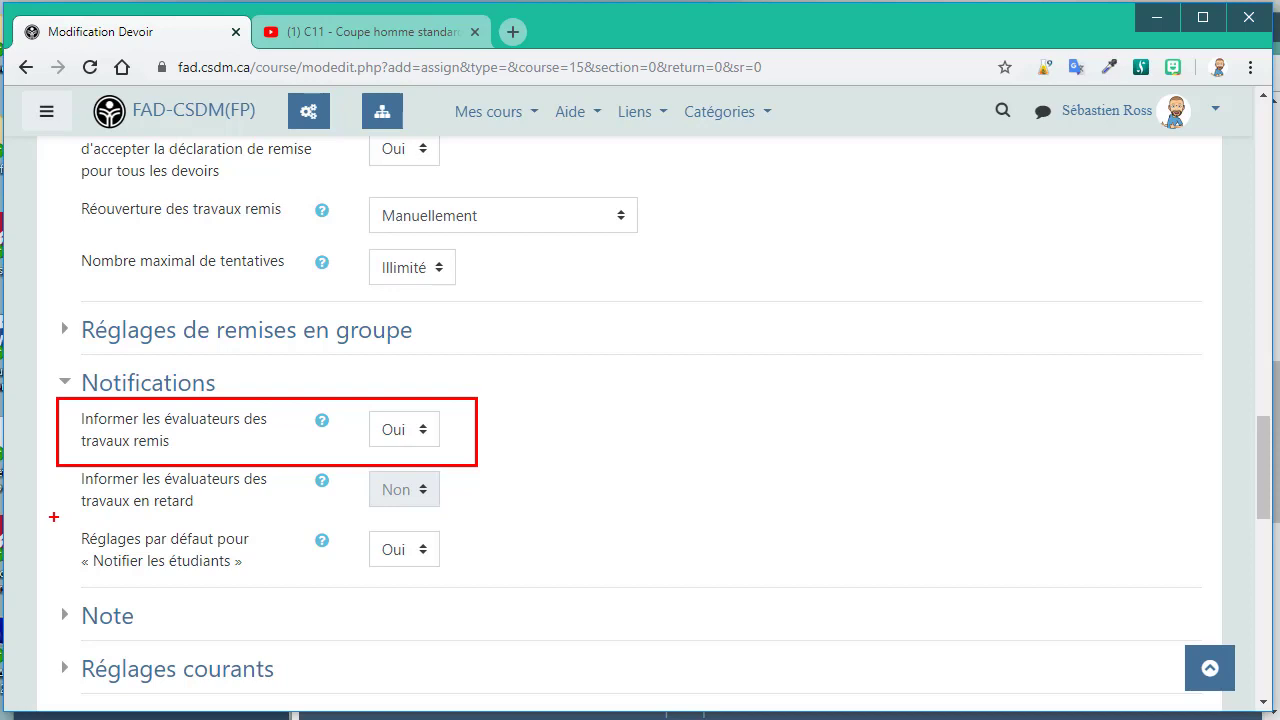
{"action": "mouse_move", "coordinate": [54, 517]}
{"action": "left_mouse_down"}
{"action": "mouse_move", "coordinate": [208, 556]}
{"action": "mouse_move", "coordinate": [506, 593]}
{"action": "left_mouse_up"}
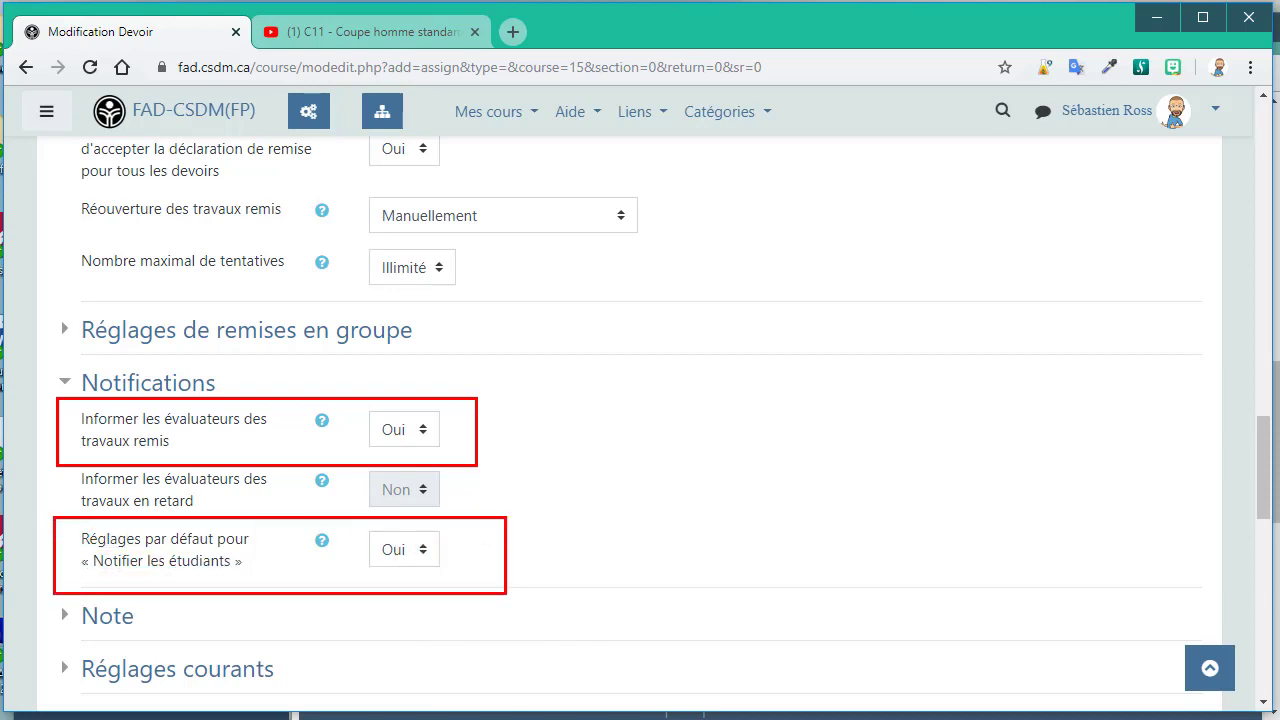
{"action": "key", "text": "Escape"}
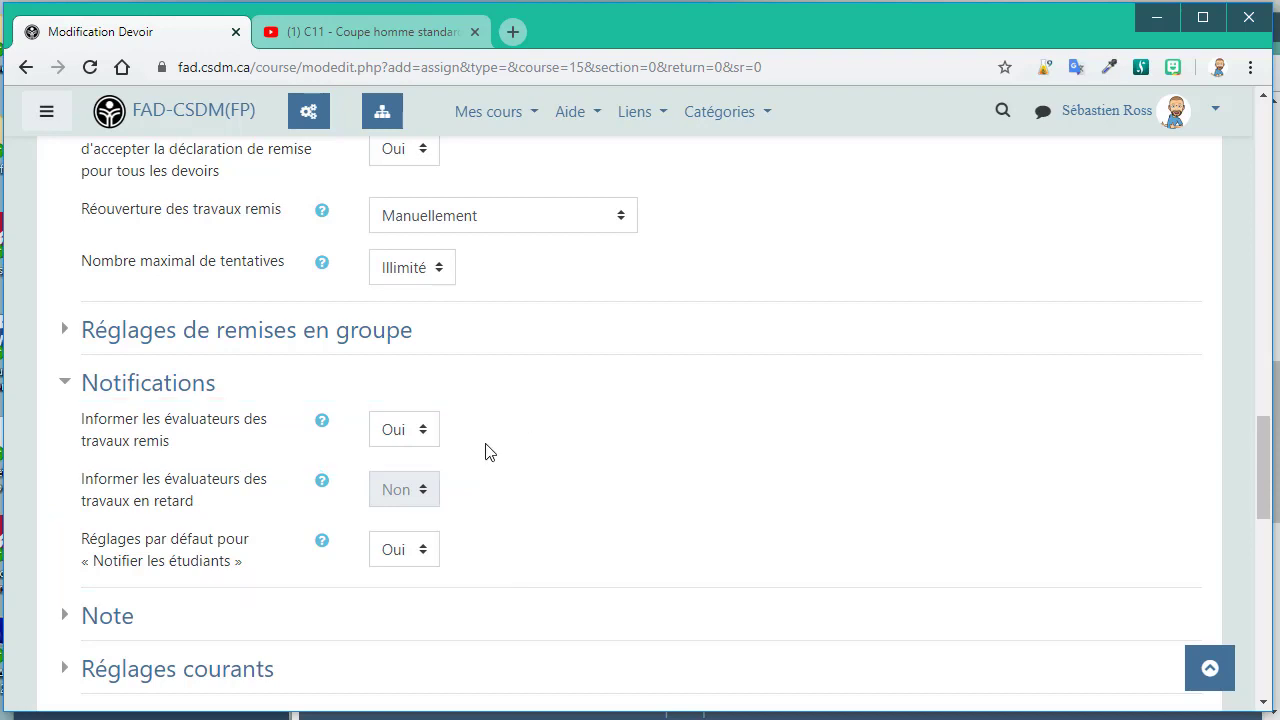
{"action": "scroll", "coordinate": [486, 449], "scroll_direction": "down", "scroll_amount": 1}
{"action": "left_click", "coordinate": [410, 343]}
{"action": "left_click", "coordinate": [403, 362]}
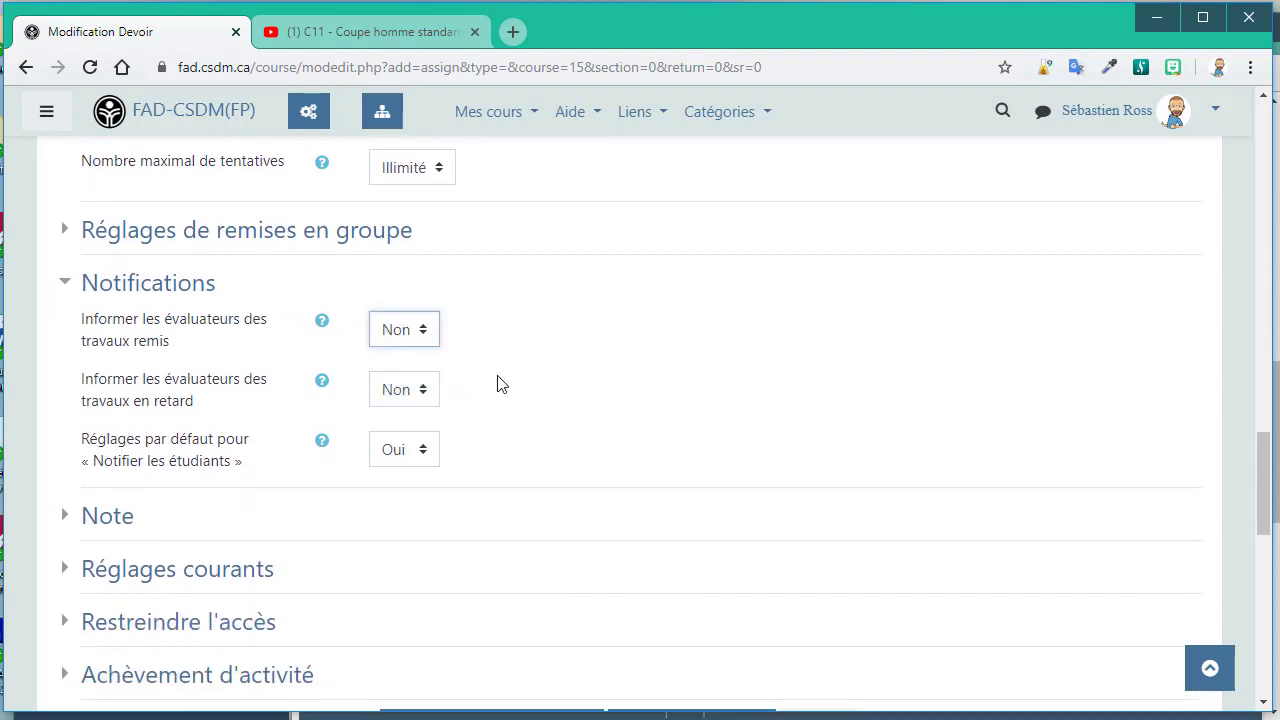
- Set the assignment's grade type to Barème
{"action": "scroll", "coordinate": [437, 494], "scroll_direction": "down", "scroll_amount": 2}
{"action": "left_click", "coordinate": [90, 316]}
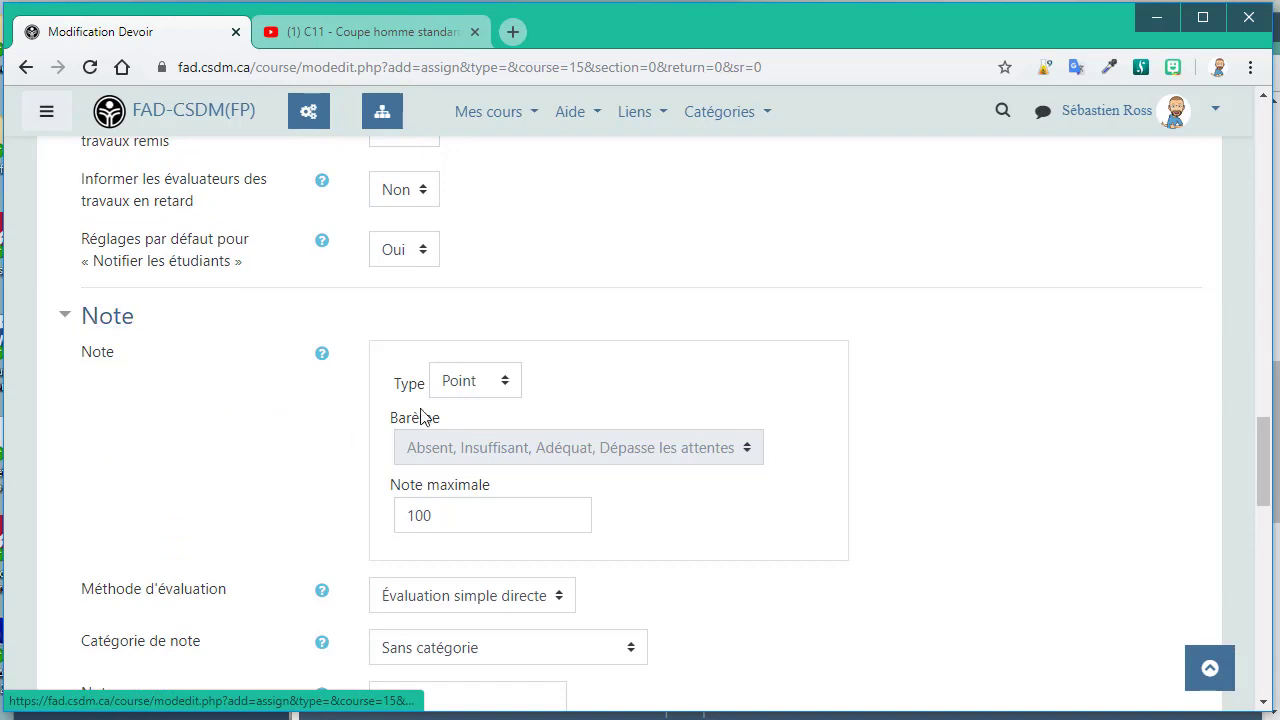
{"action": "left_click", "coordinate": [467, 386]}
{"action": "left_click", "coordinate": [466, 431]}
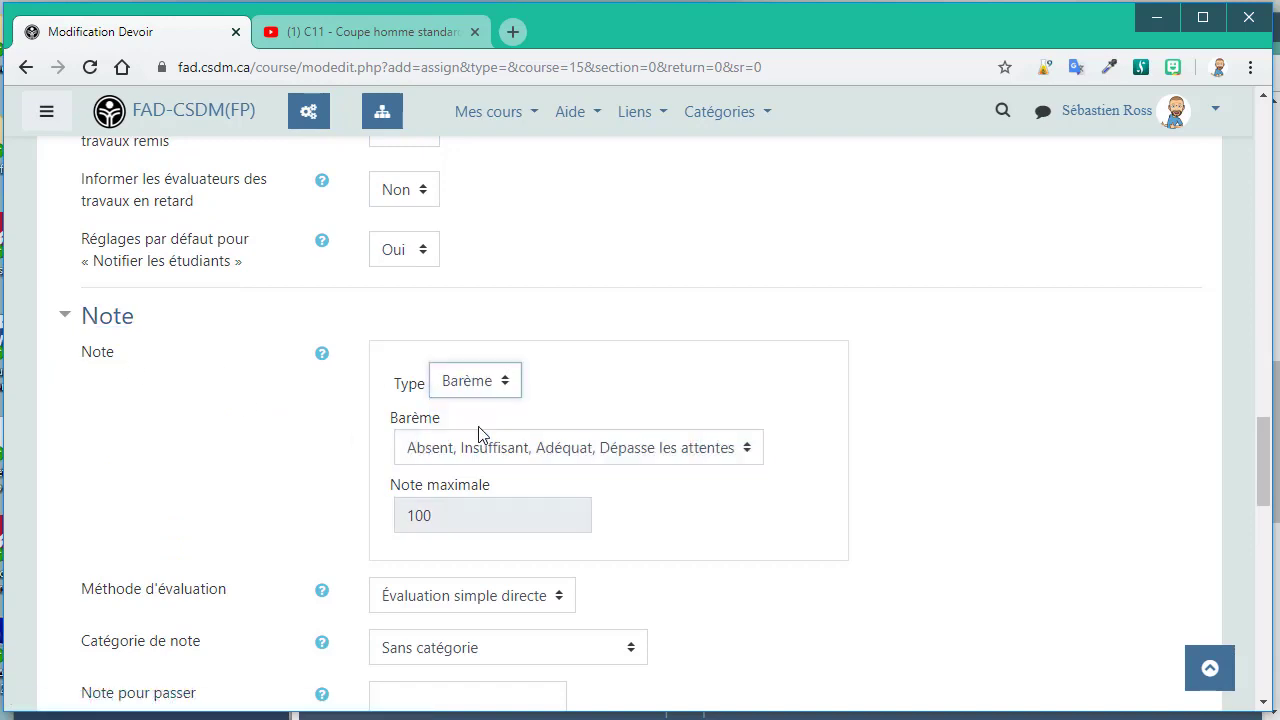
- Choose "Évaluation Compétence - Précis" as the assignment's grading scale
{"action": "left_click", "coordinate": [569, 452]}
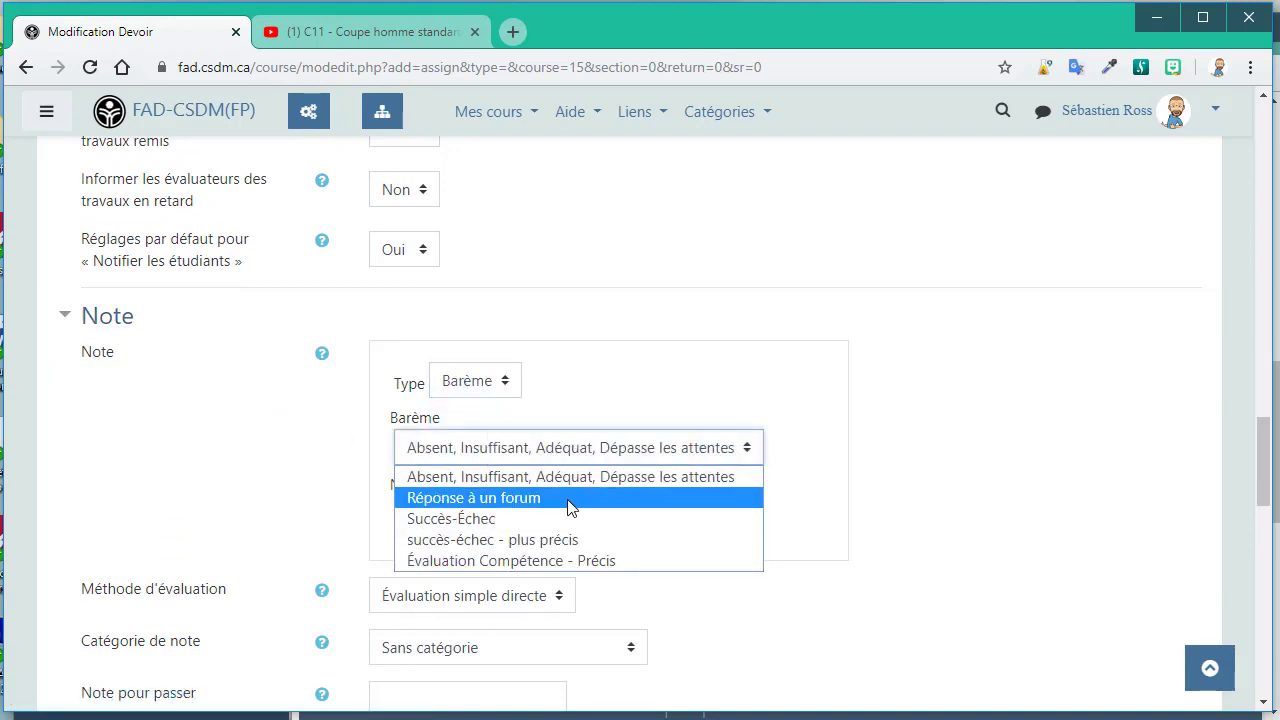
{"action": "left_click", "coordinate": [551, 549]}
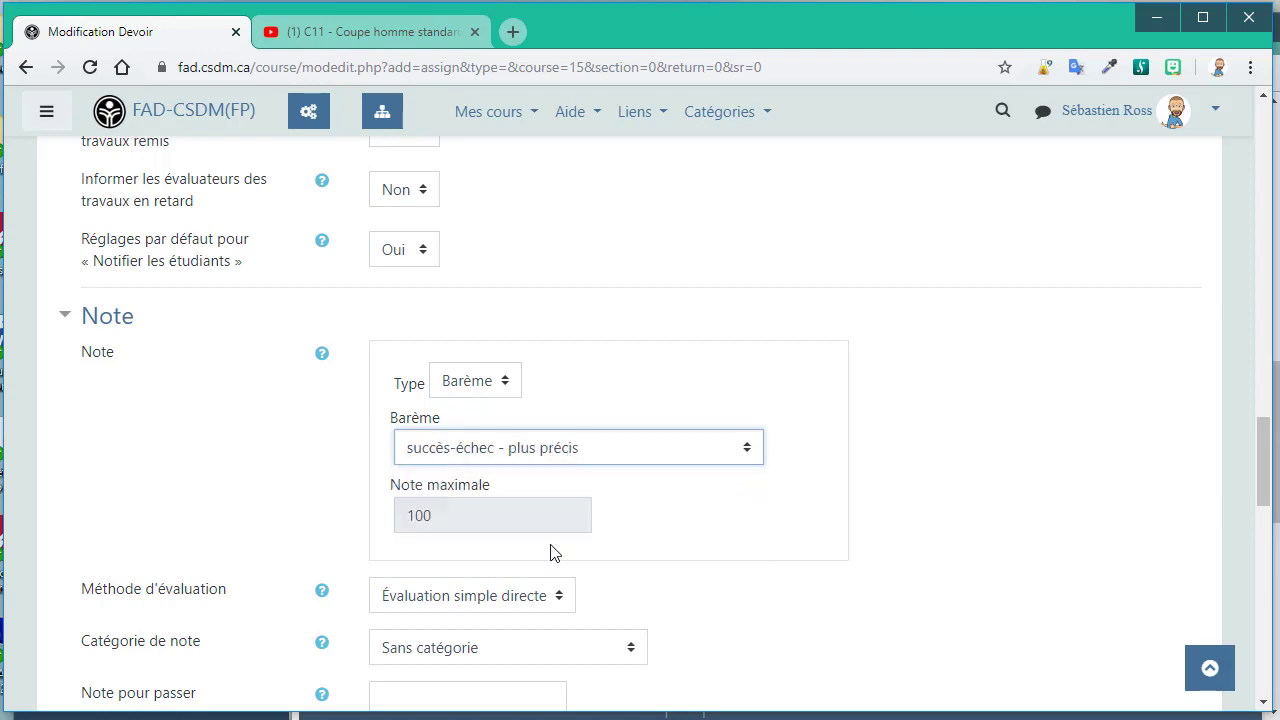
{"action": "left_click", "coordinate": [545, 450]}
{"action": "left_click", "coordinate": [533, 561]}
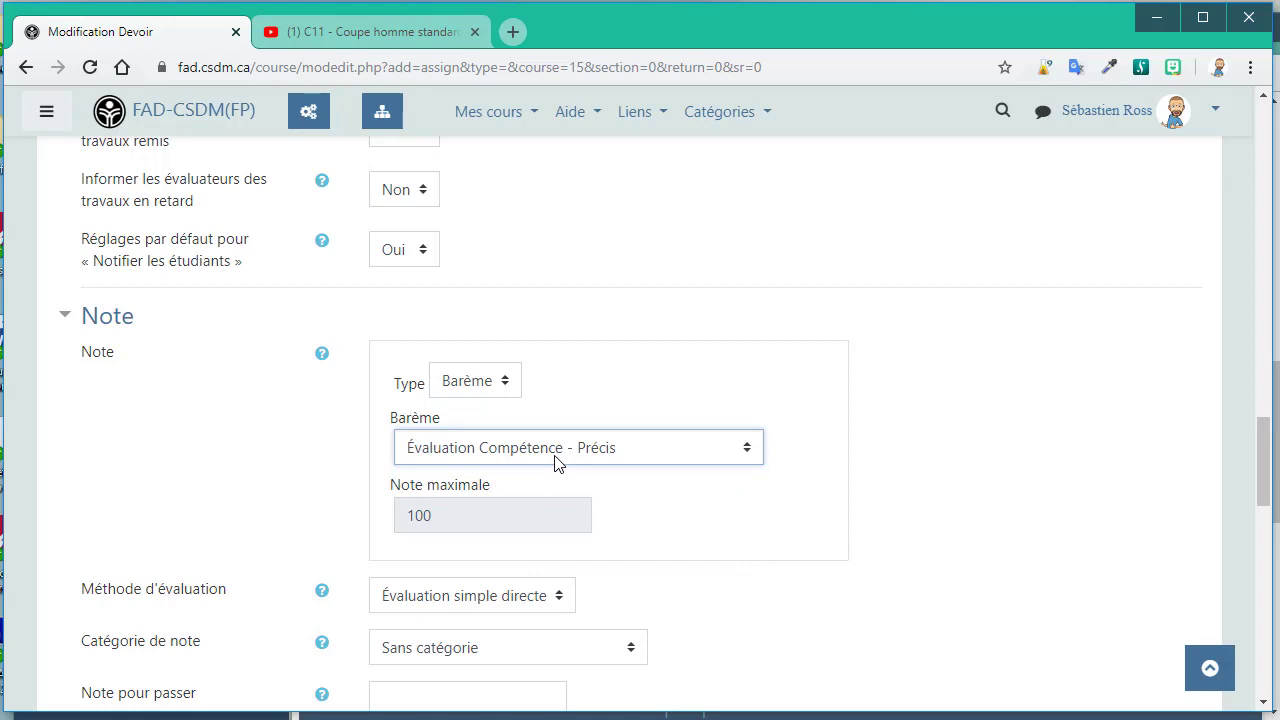
{"action": "left_click", "coordinate": [557, 463]}
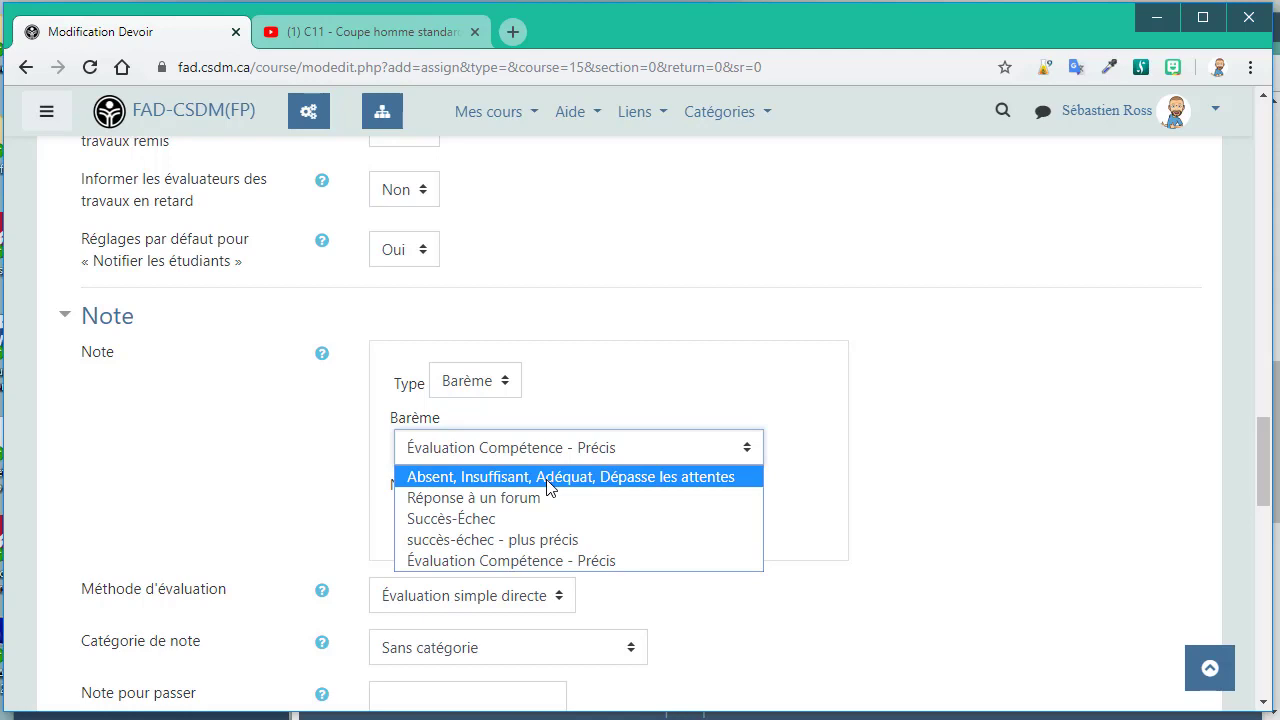
{"action": "left_click", "coordinate": [489, 568]}
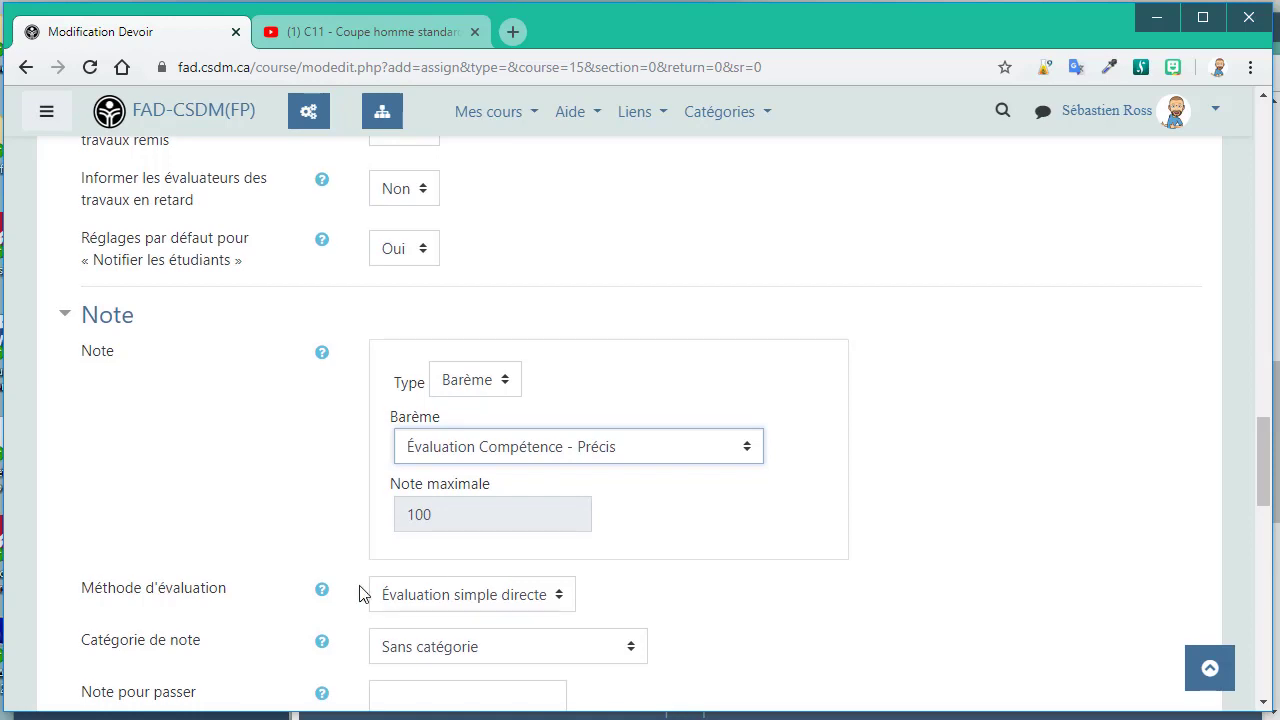
- Keep the grading method at Évaluation simple directe and set the grade category to "Évaluation en aide à l'apprentissage"
{"action": "scroll", "coordinate": [360, 594], "scroll_direction": "down", "scroll_amount": 3}
{"action": "left_click", "coordinate": [513, 300]}
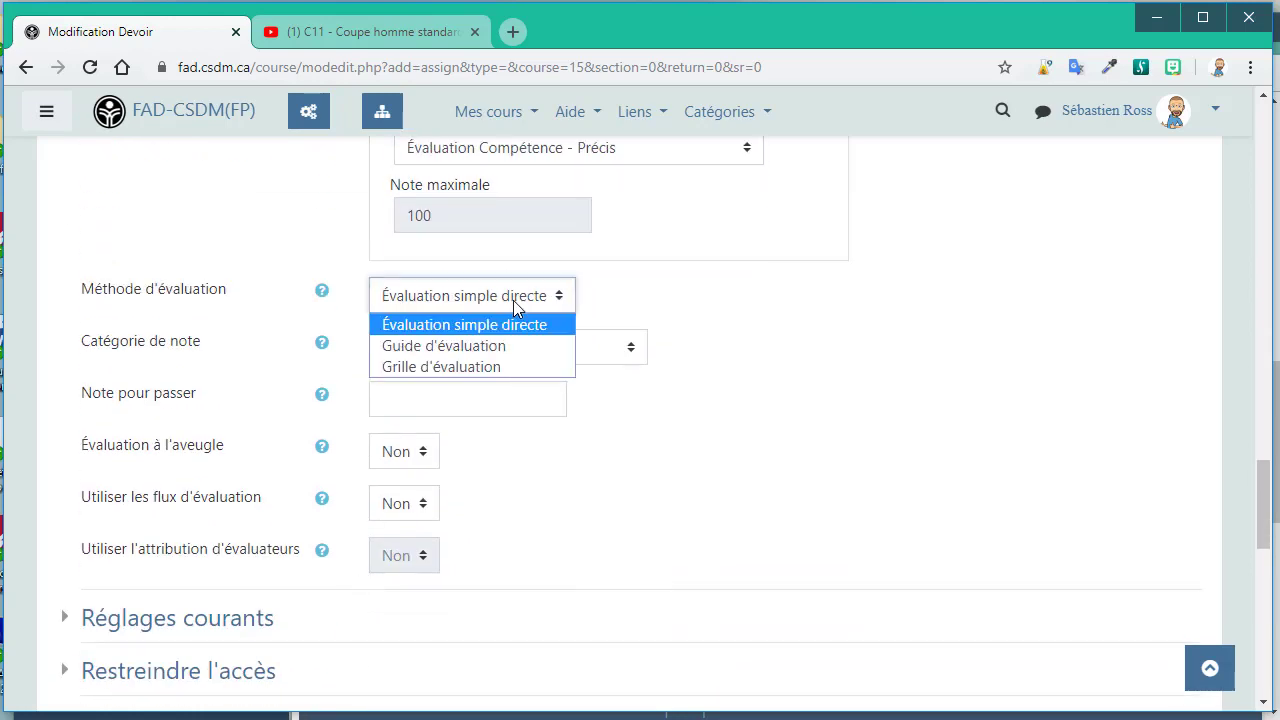
{"action": "left_click", "coordinate": [466, 325]}
{"action": "left_click", "coordinate": [540, 348]}
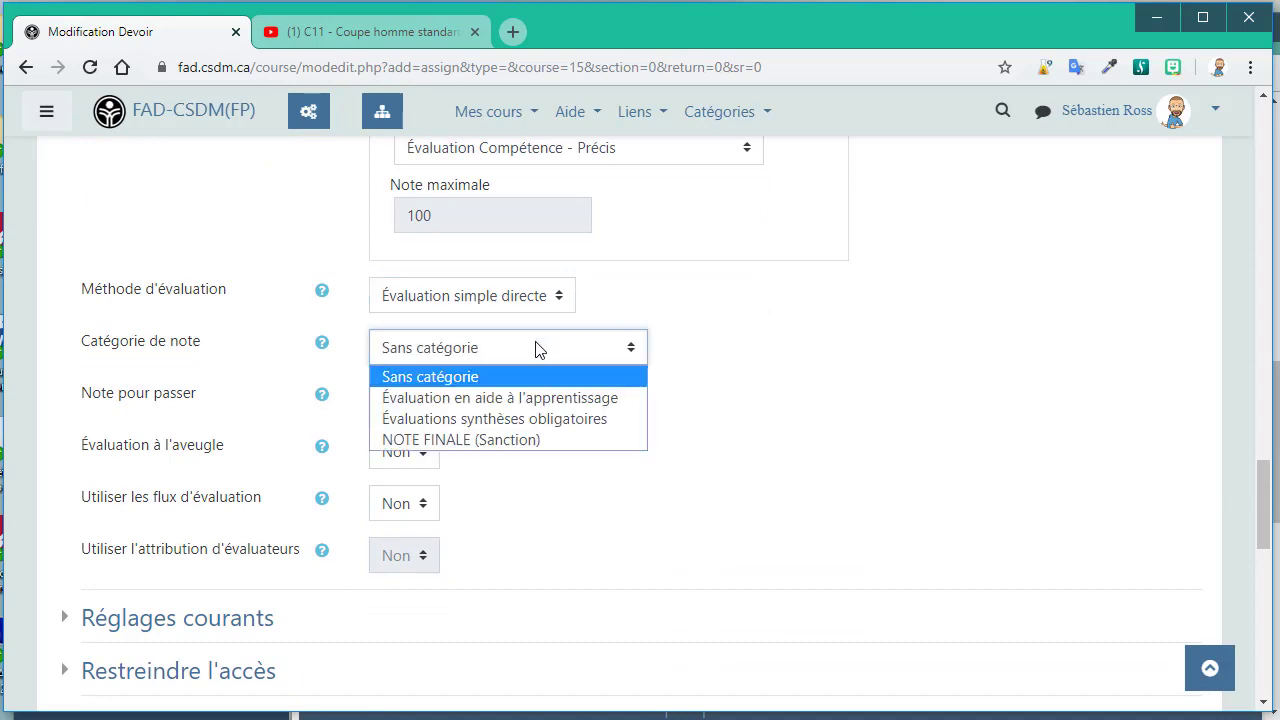
{"action": "left_click", "coordinate": [503, 400]}
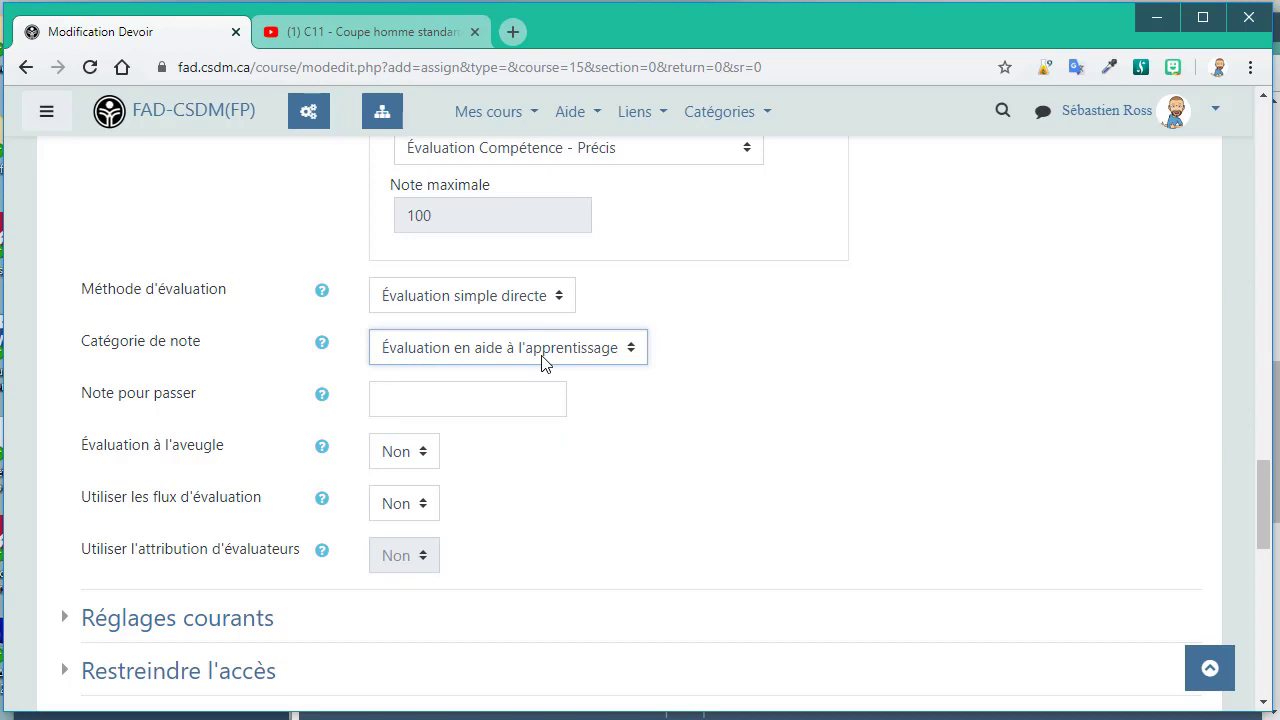
- Make the activity complete once conditions are met, requiring a grade but no submission, and save the assignment, returning to the course
{"action": "scroll", "coordinate": [612, 497], "scroll_direction": "down", "scroll_amount": 3}
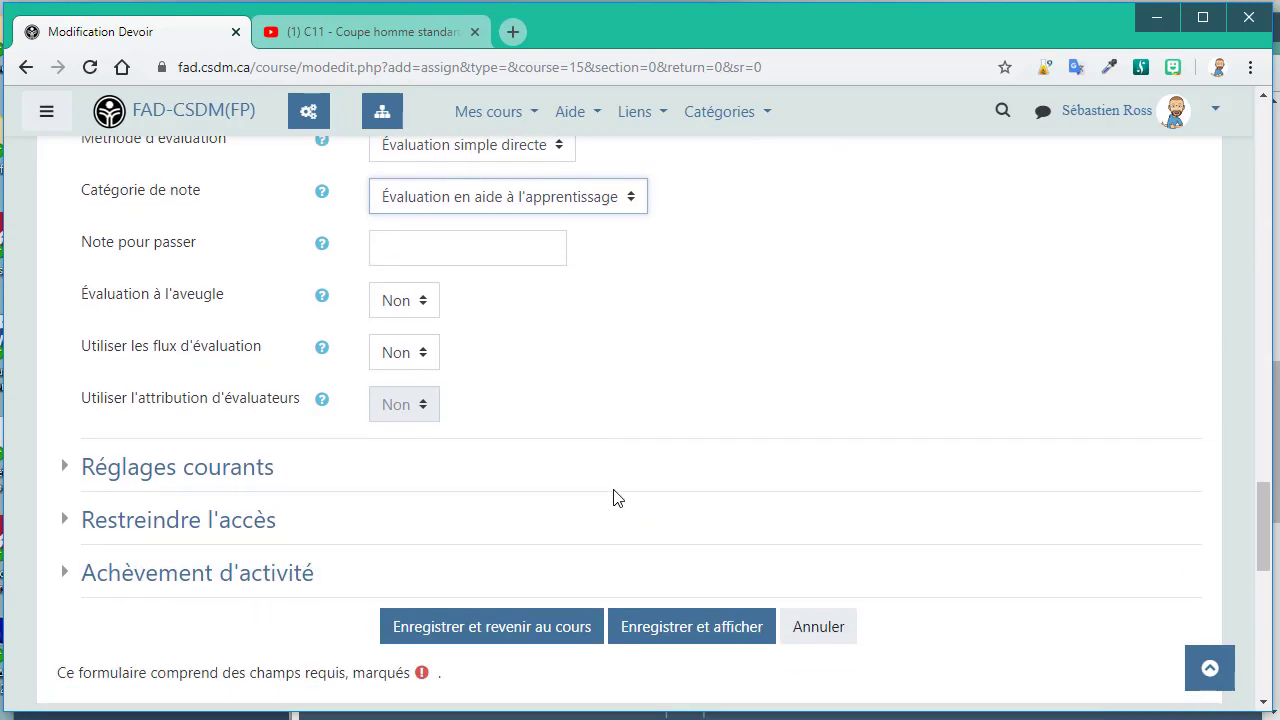
{"action": "left_click", "coordinate": [176, 528]}
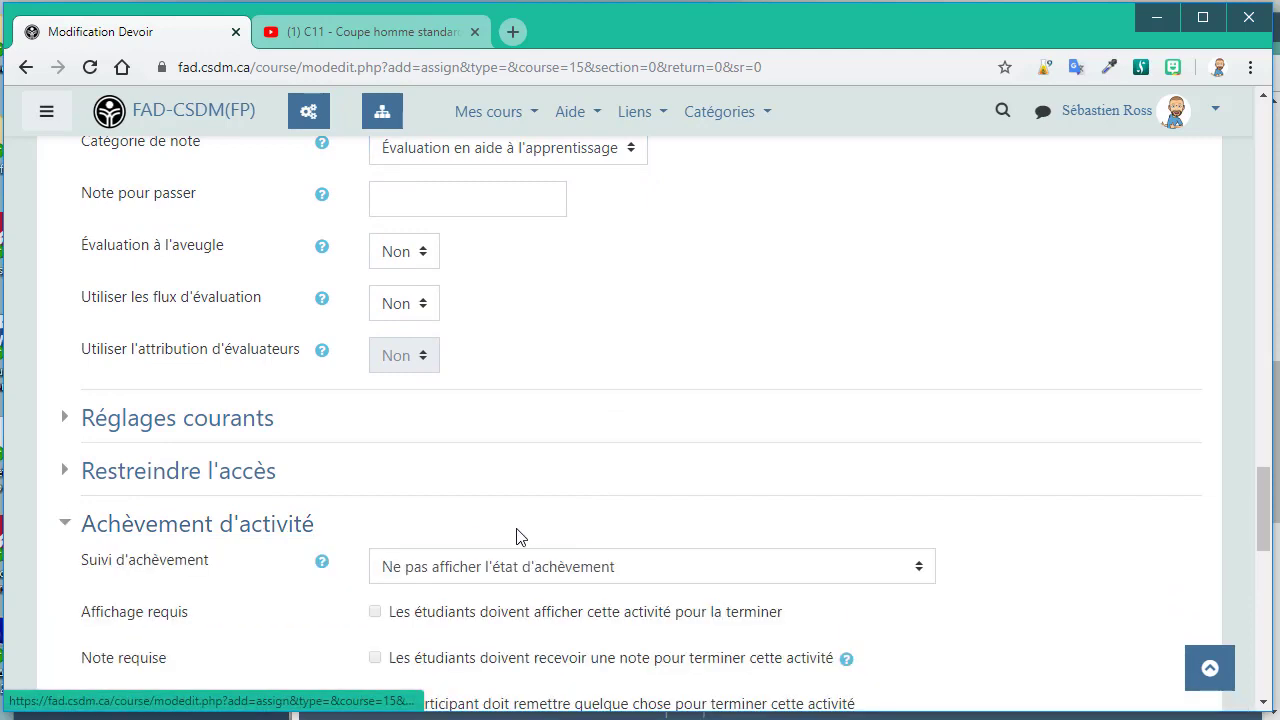
{"action": "scroll", "coordinate": [525, 525], "scroll_direction": "down", "scroll_amount": 3}
{"action": "left_click", "coordinate": [530, 264]}
{"action": "left_click", "coordinate": [530, 337]}
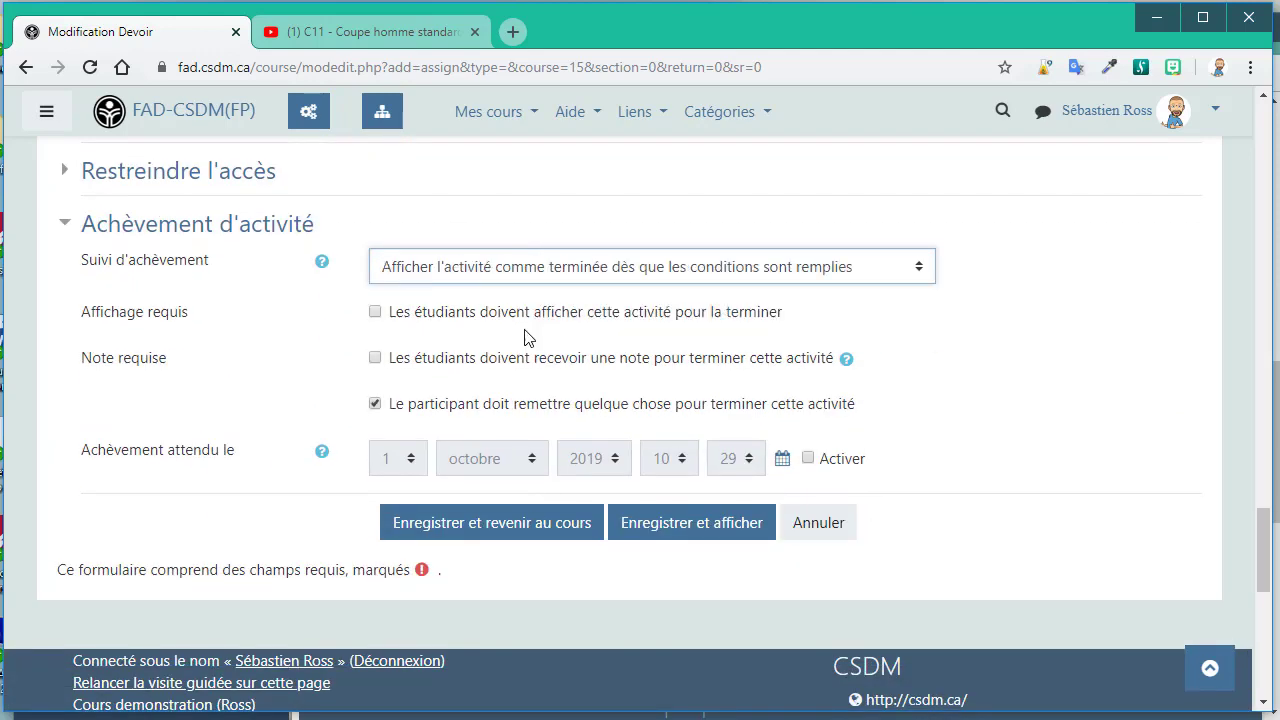
{"action": "left_click", "coordinate": [375, 358]}
{"action": "left_click", "coordinate": [376, 404]}
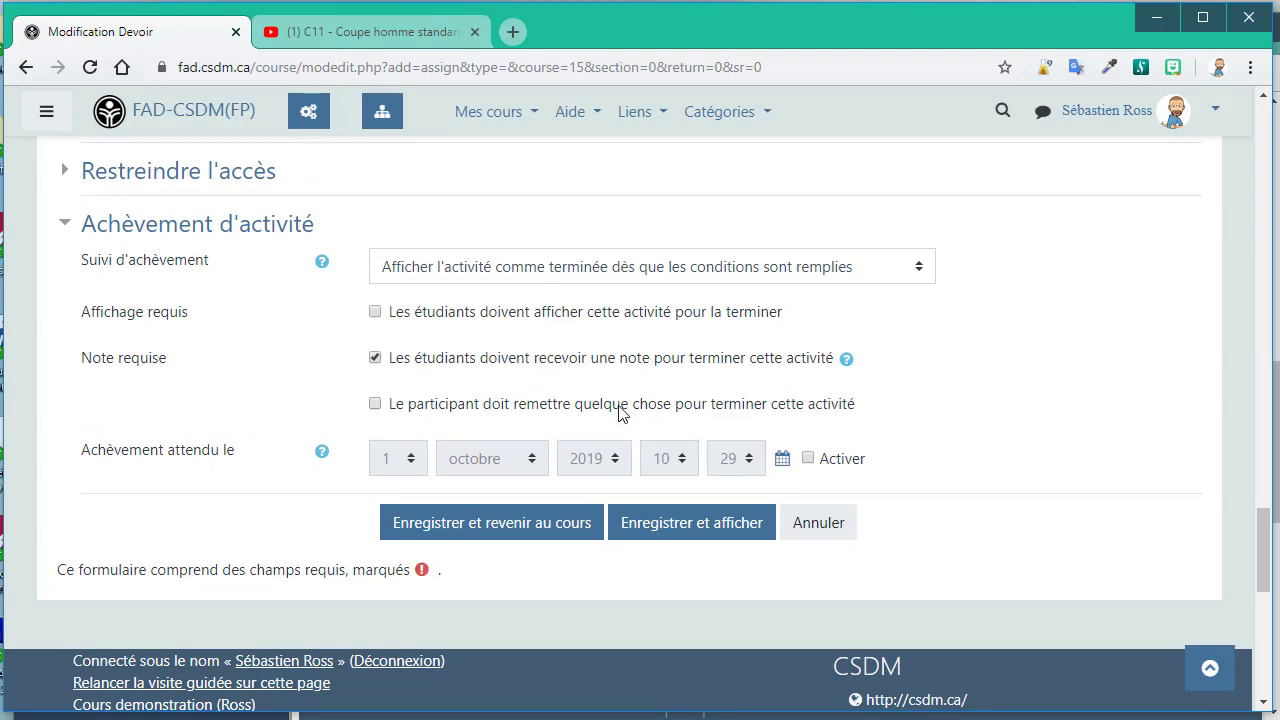
{"action": "left_click", "coordinate": [562, 523]}
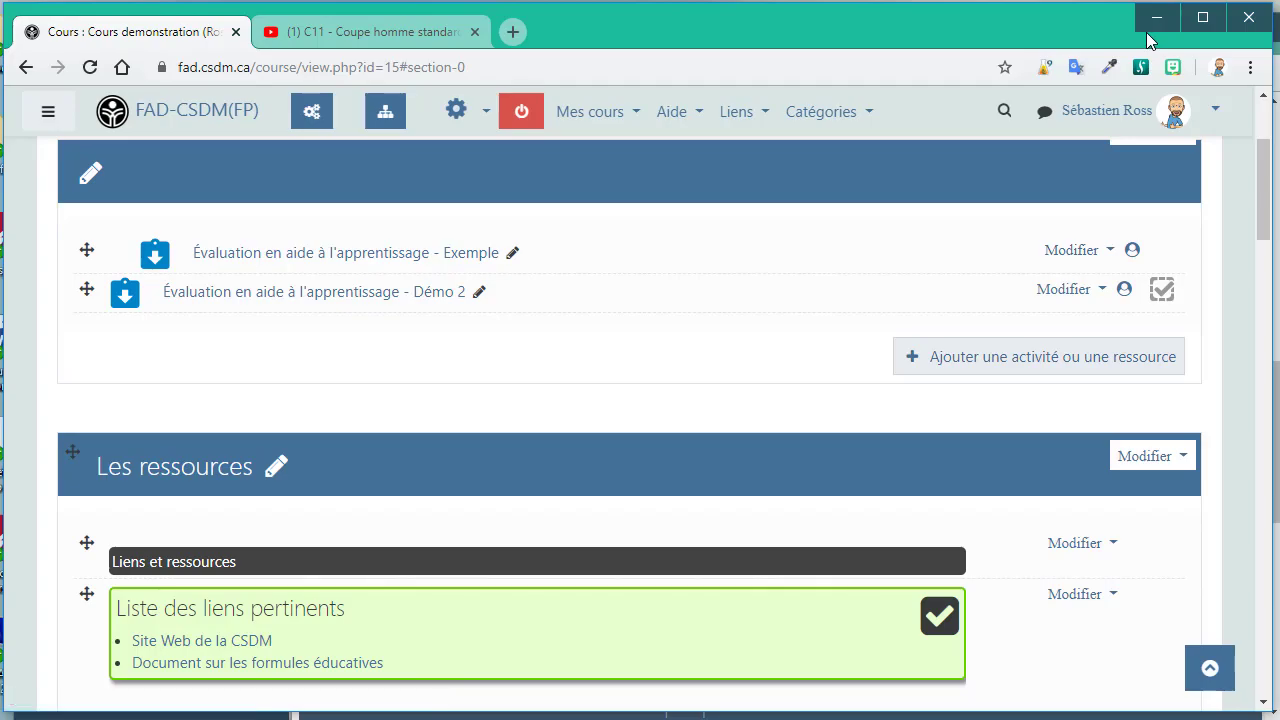
- Switch to the student's browser window, open "Évaluation en aide à l'apprentissage - Démo 2" from the course page and start adding a submission
{"action": "key", "text": "alt+Tab"}
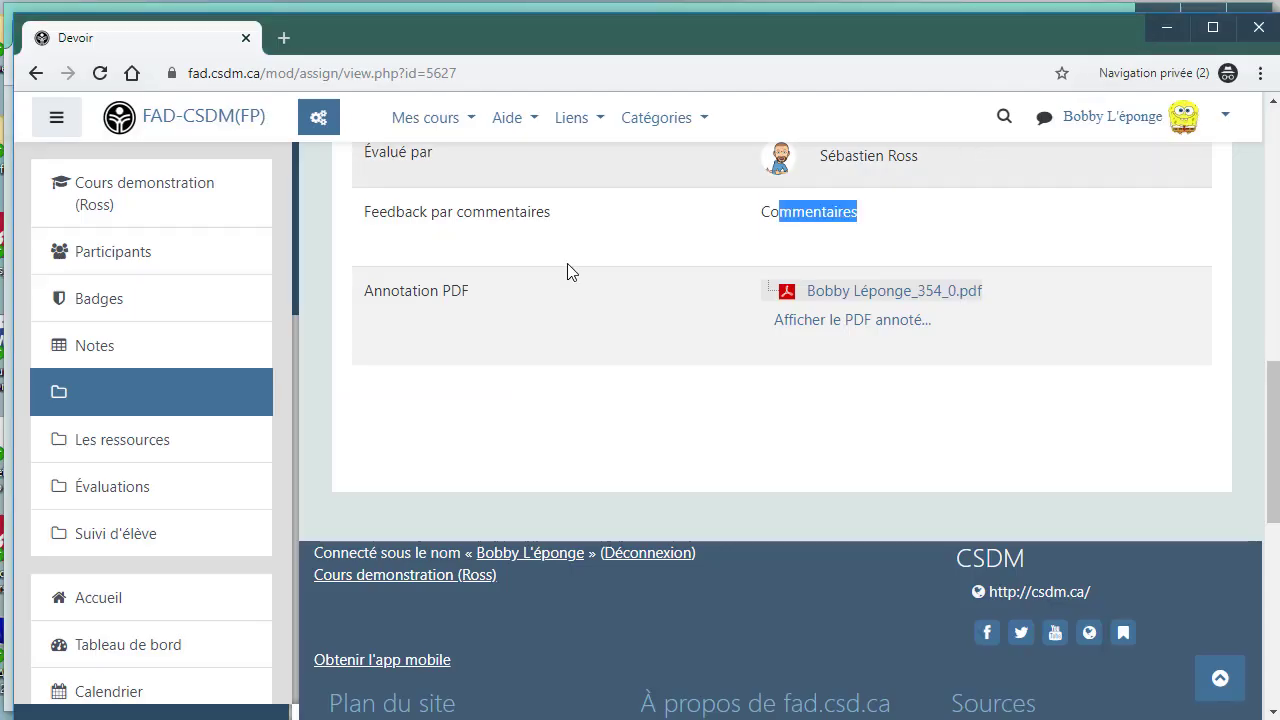
{"action": "left_click", "coordinate": [114, 188]}
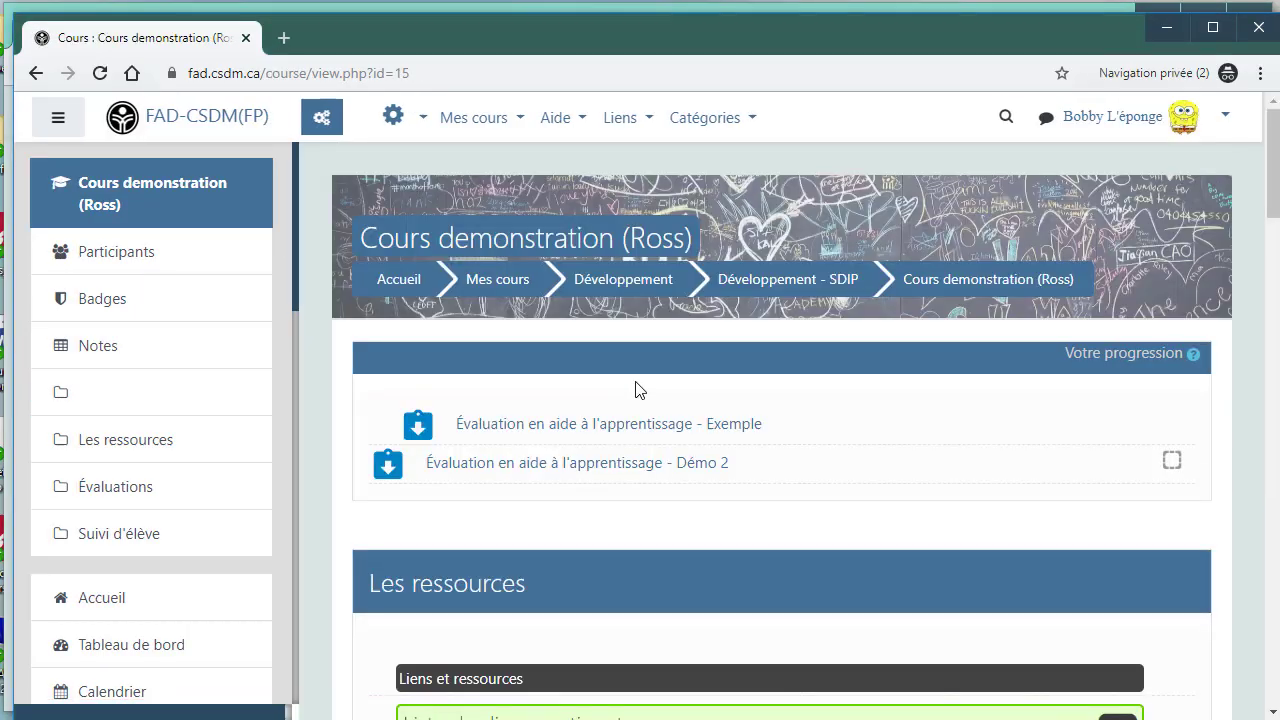
{"action": "left_click", "coordinate": [559, 476]}
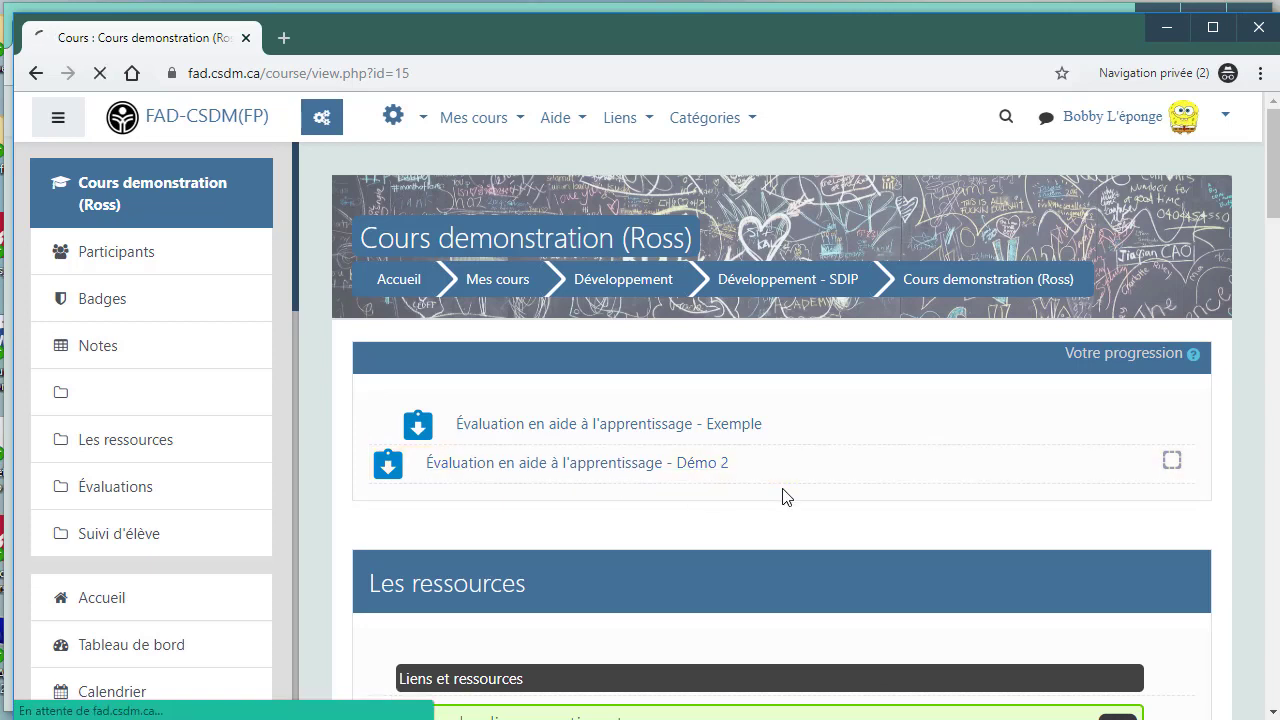
{"action": "scroll", "coordinate": [783, 497], "scroll_direction": "down", "scroll_amount": 1}
{"action": "scroll", "coordinate": [785, 497], "scroll_direction": "down", "scroll_amount": 3}
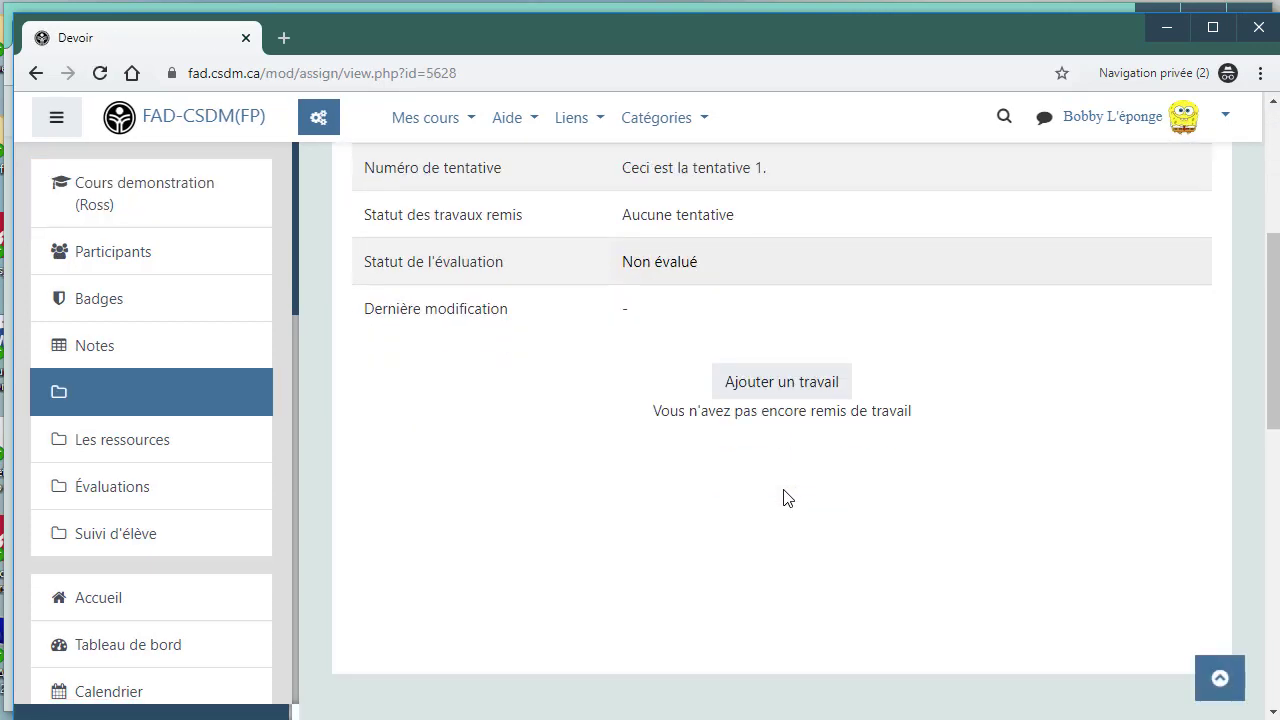
{"action": "left_click", "coordinate": [791, 390]}
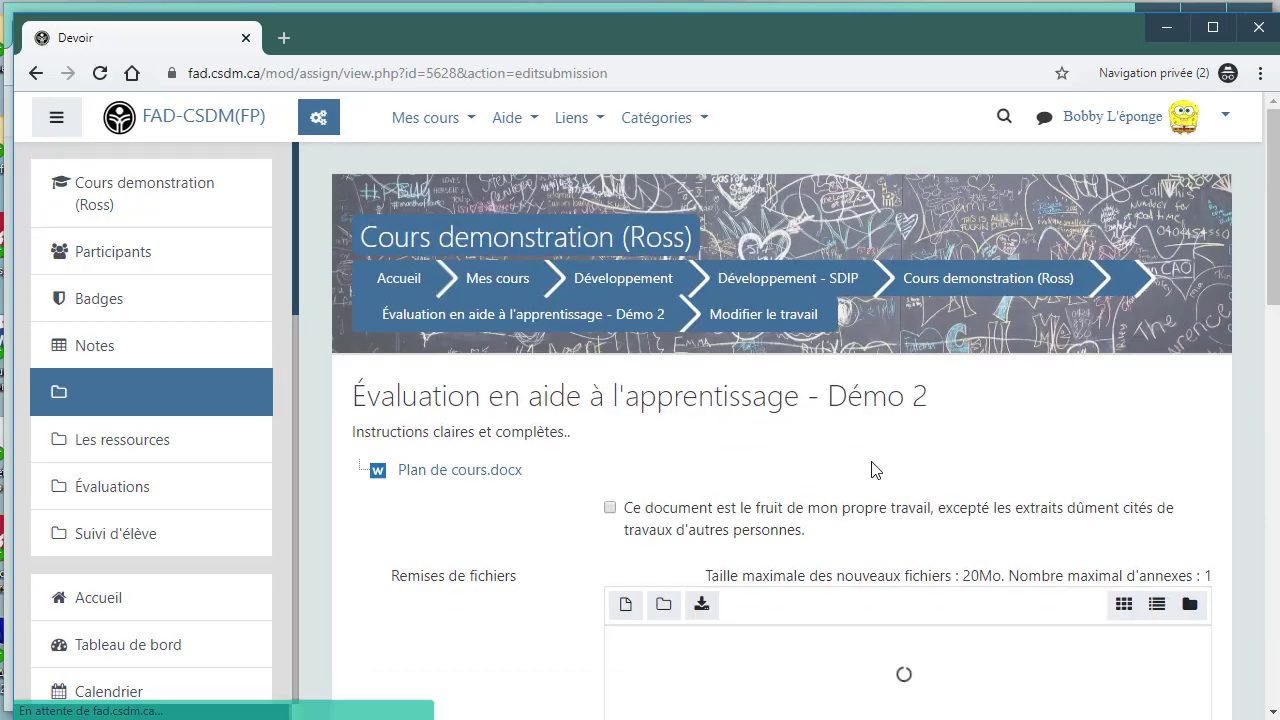
- Accept the own-work statement, attach the Plan de cours Word document and save the student's submission
{"action": "scroll", "coordinate": [871, 469], "scroll_direction": "down", "scroll_amount": 2}
{"action": "left_click", "coordinate": [609, 310]}
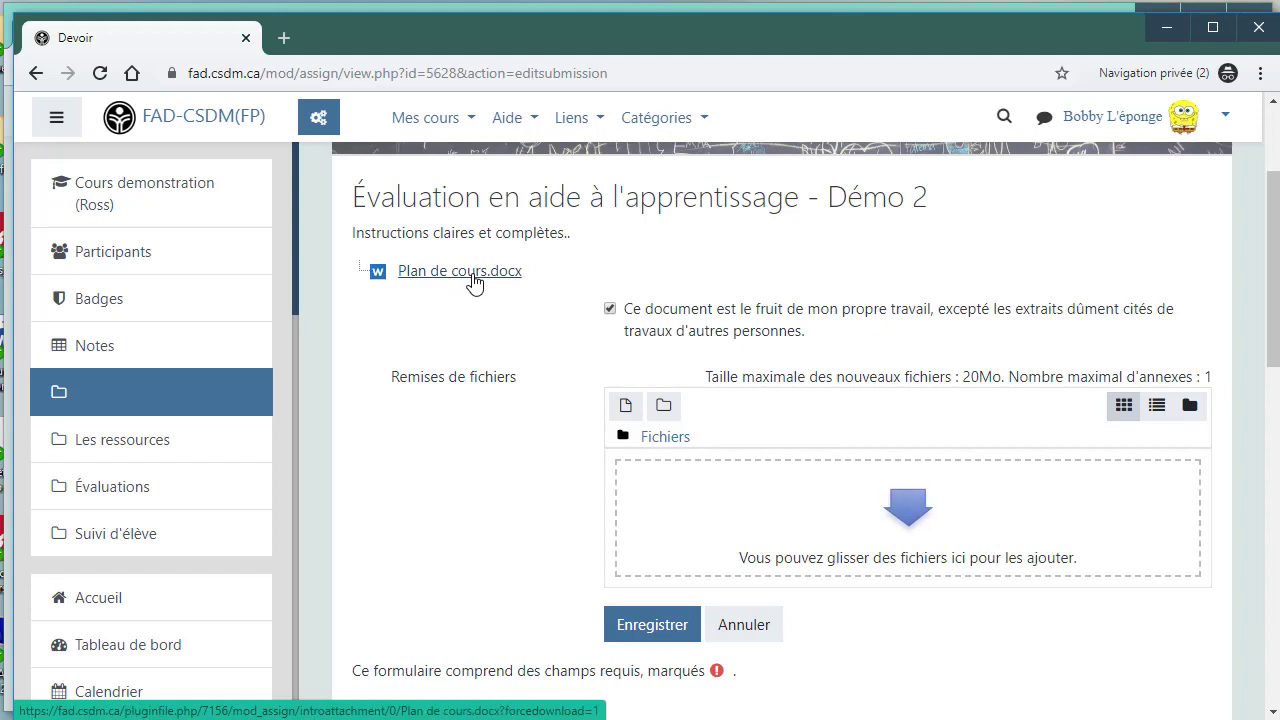
{"action": "left_click_drag", "start_coordinate": [568, 236], "coordinate": [808, 502]}
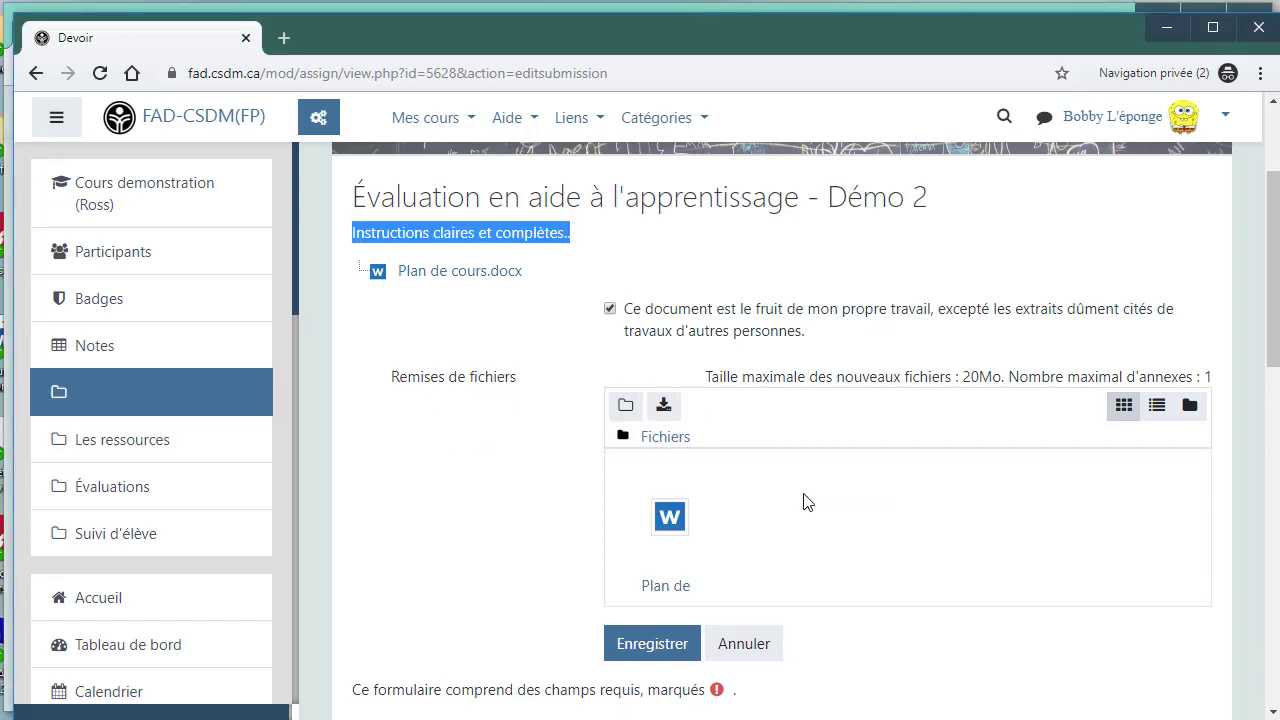
{"action": "left_click", "coordinate": [666, 647]}
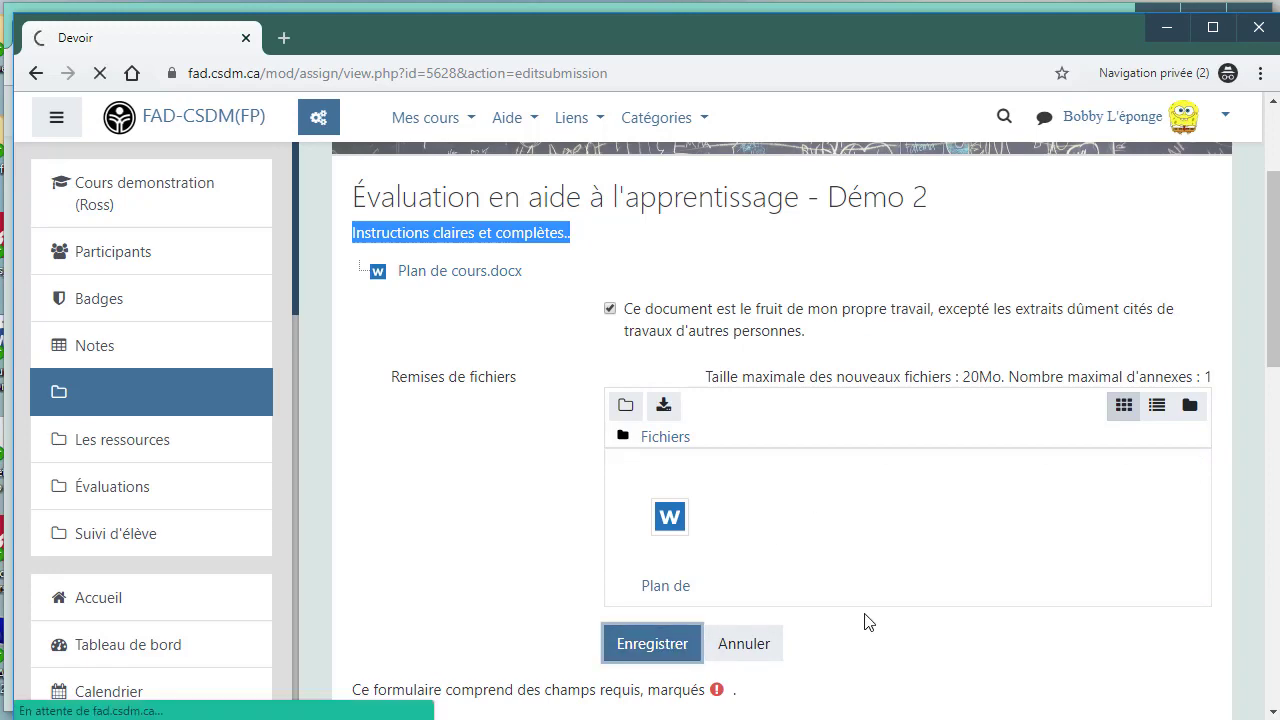
{"action": "scroll", "coordinate": [863, 601], "scroll_direction": "down", "scroll_amount": 3}
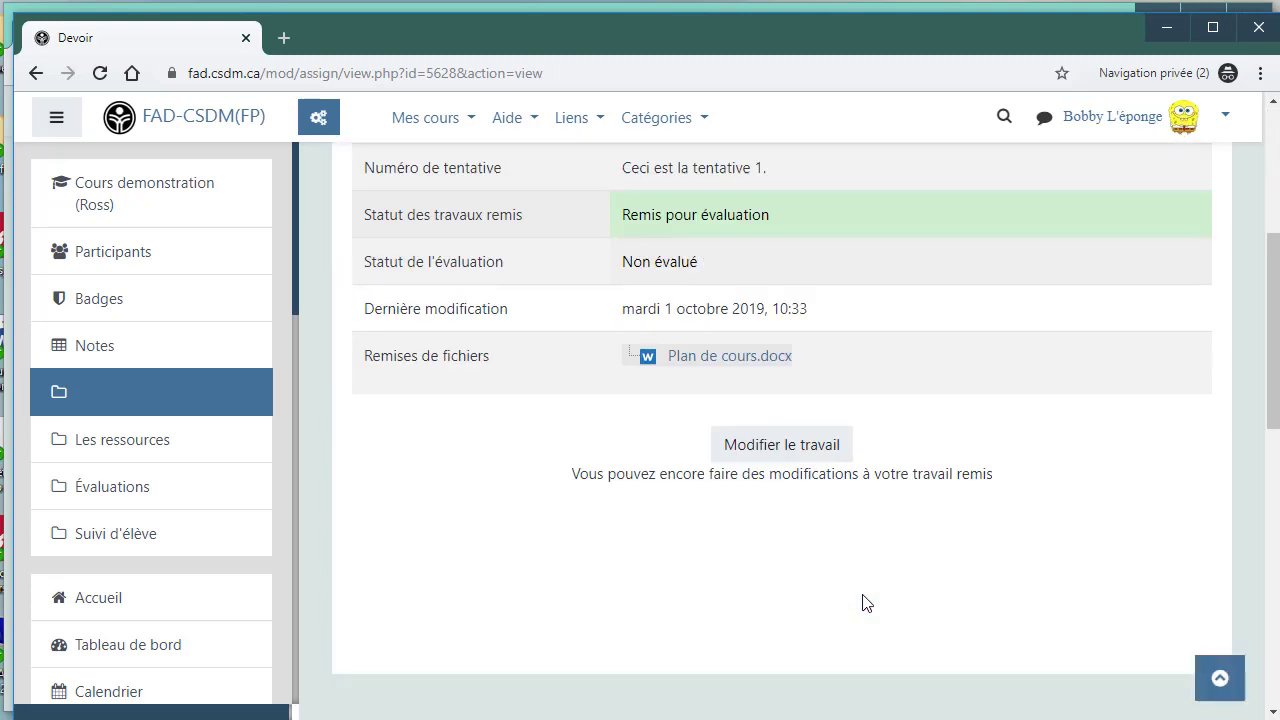
{"action": "scroll", "coordinate": [863, 601], "scroll_direction": "up", "scroll_amount": 3}
- Switch back to the teacher's browser window and open the student's Démo 2 submission for grading from the list of submitted work
{"action": "key", "text": "alt+Tab"}
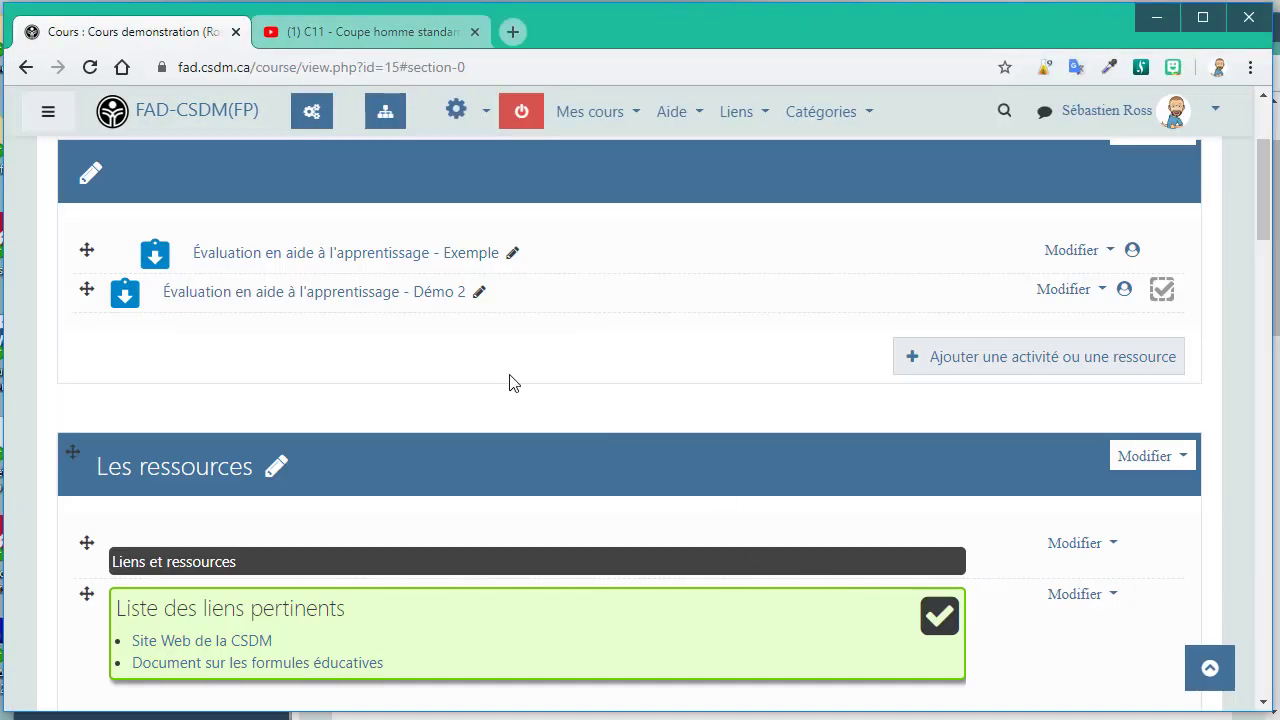
{"action": "left_click", "coordinate": [325, 292]}
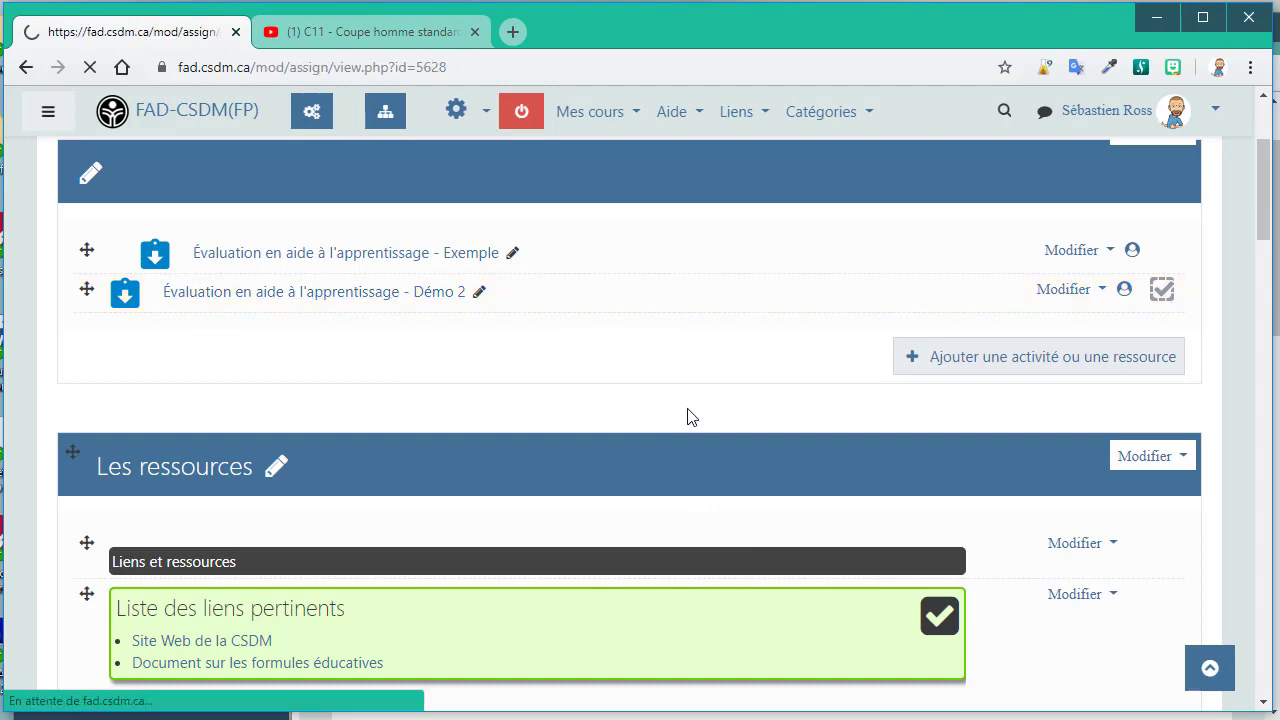
{"action": "scroll", "coordinate": [686, 450], "scroll_direction": "down", "scroll_amount": 3}
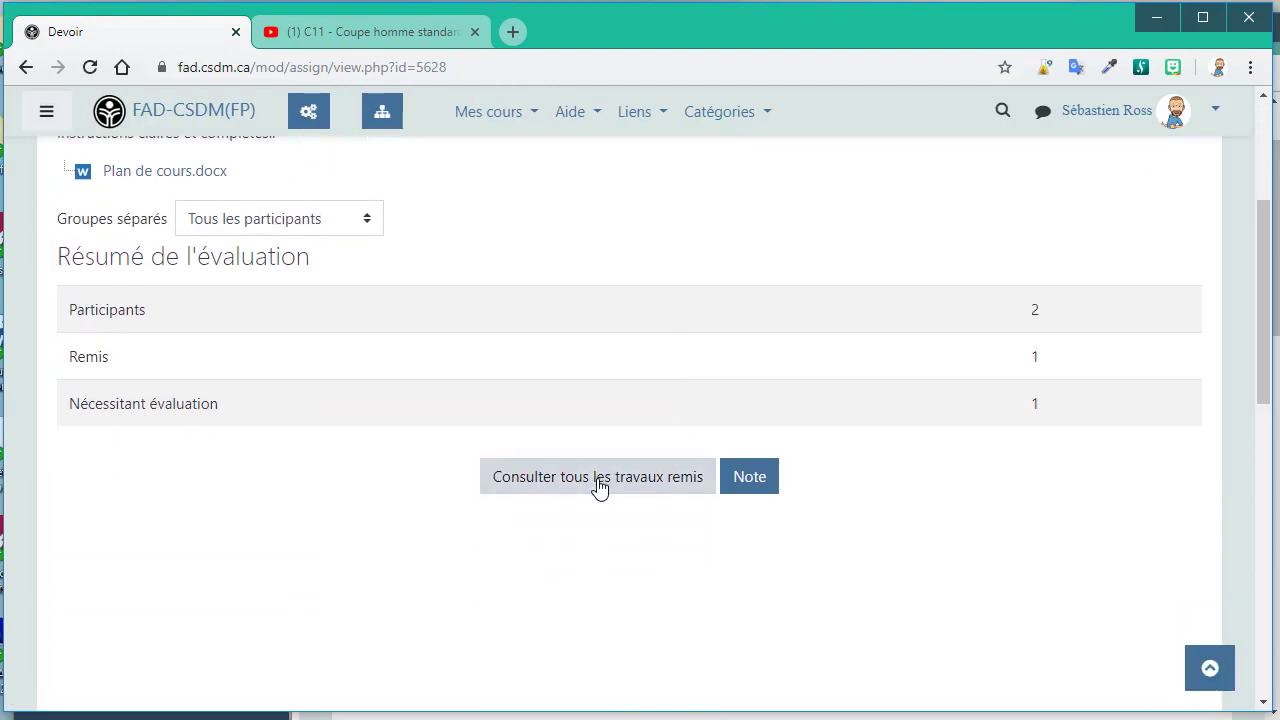
{"action": "scroll", "coordinate": [640, 500], "scroll_direction": "down", "scroll_amount": 2}
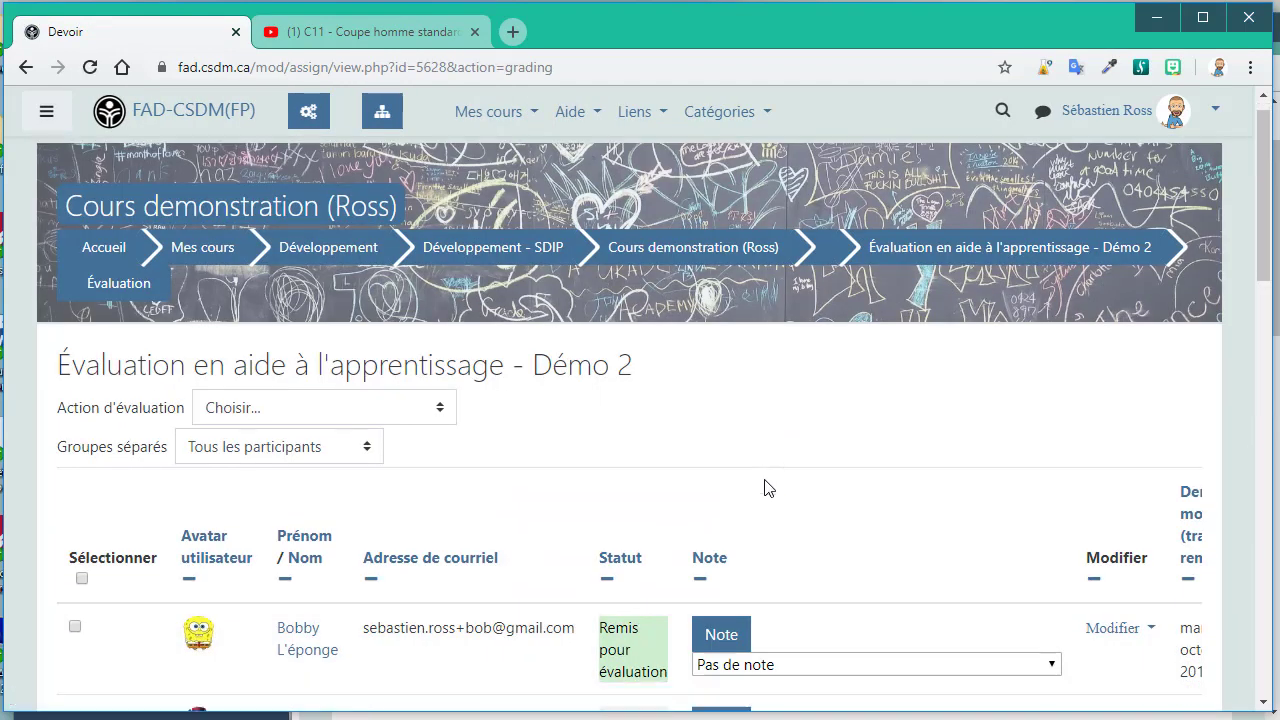
{"action": "left_click", "coordinate": [721, 461]}
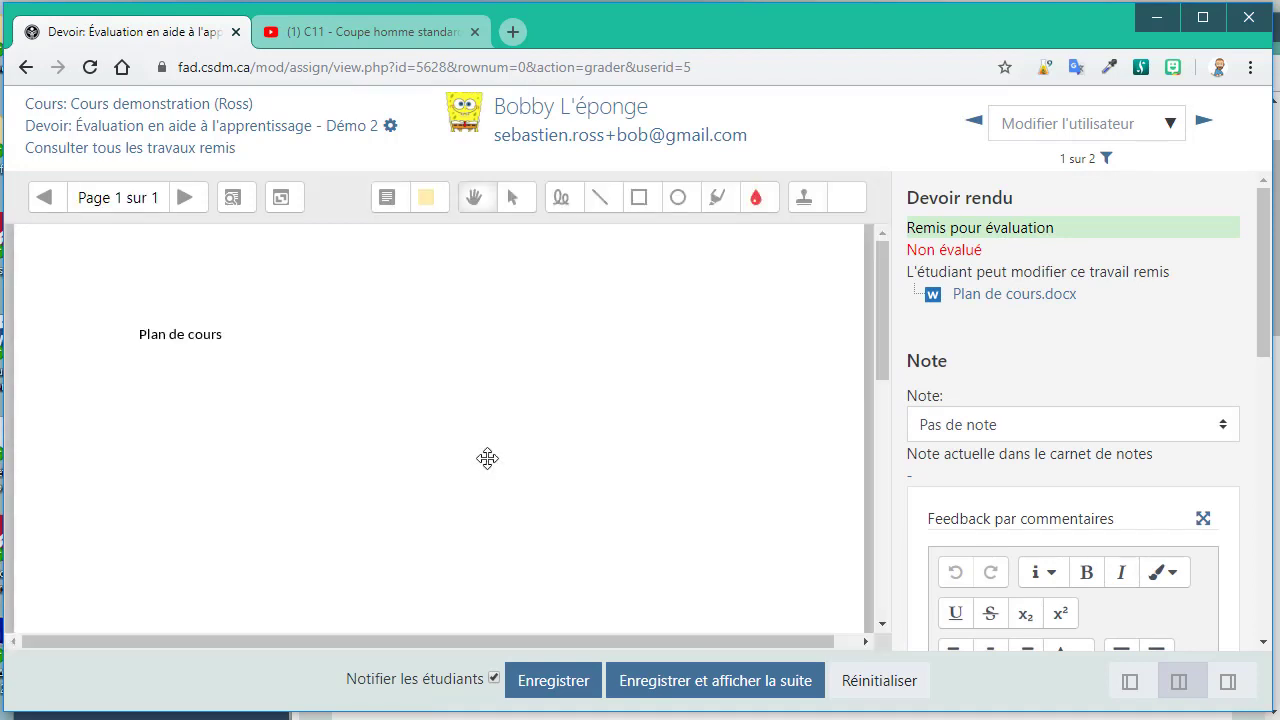
- Annotate the submission with a red rectangle around "Plan de cours" and two smiley stamps in the blank area of the page
{"action": "left_click", "coordinate": [640, 200]}
{"action": "left_click_drag", "start_coordinate": [130, 299], "coordinate": [289, 355]}
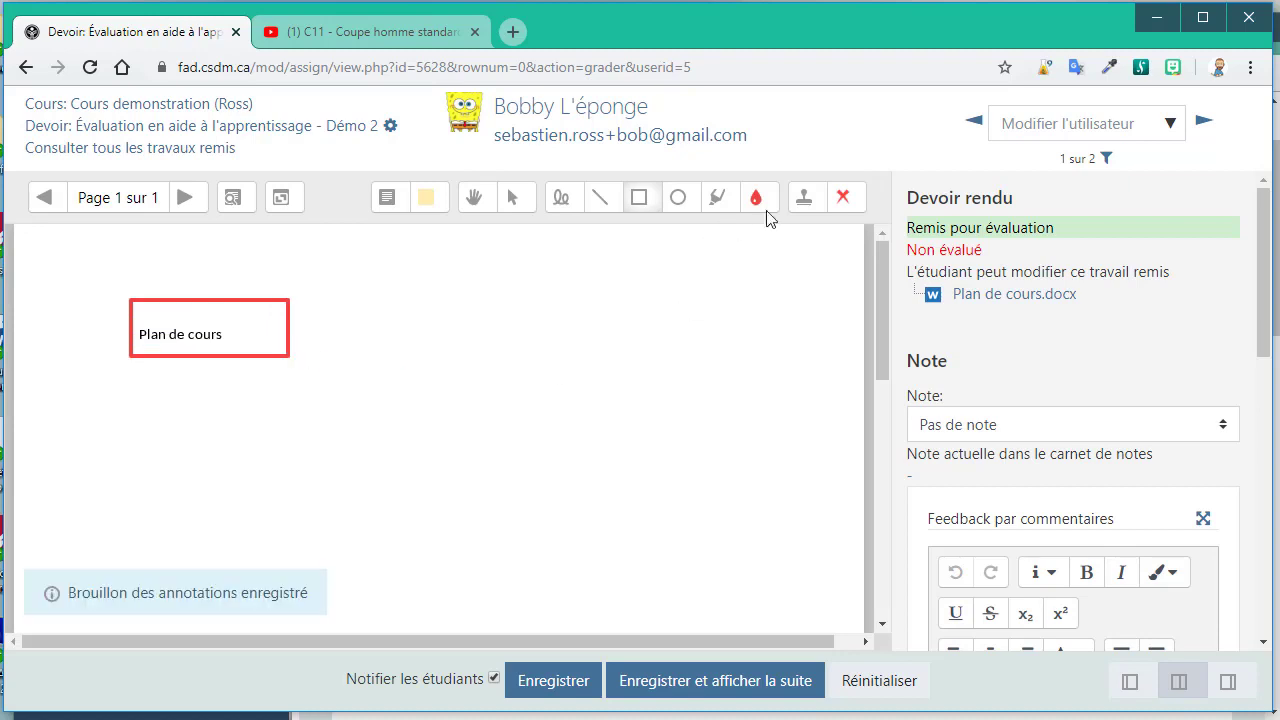
{"action": "left_click", "coordinate": [843, 197]}
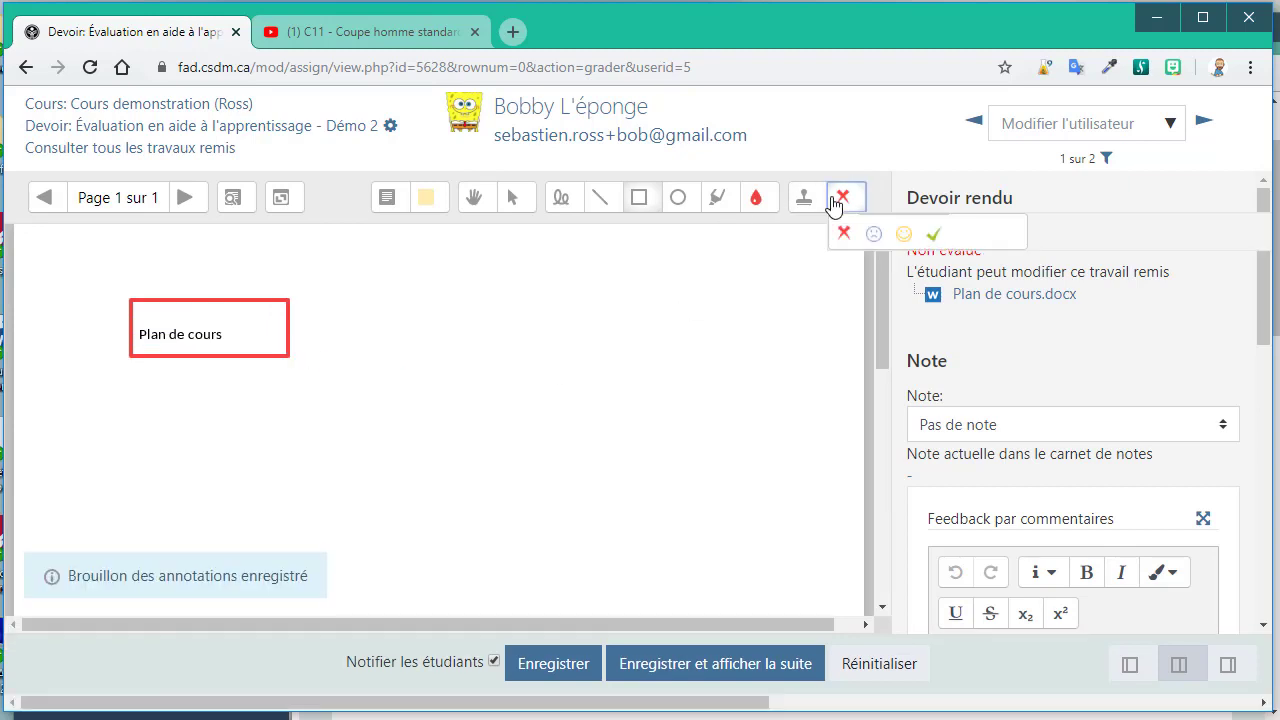
{"action": "left_click", "coordinate": [903, 234]}
{"action": "left_click", "coordinate": [339, 398]}
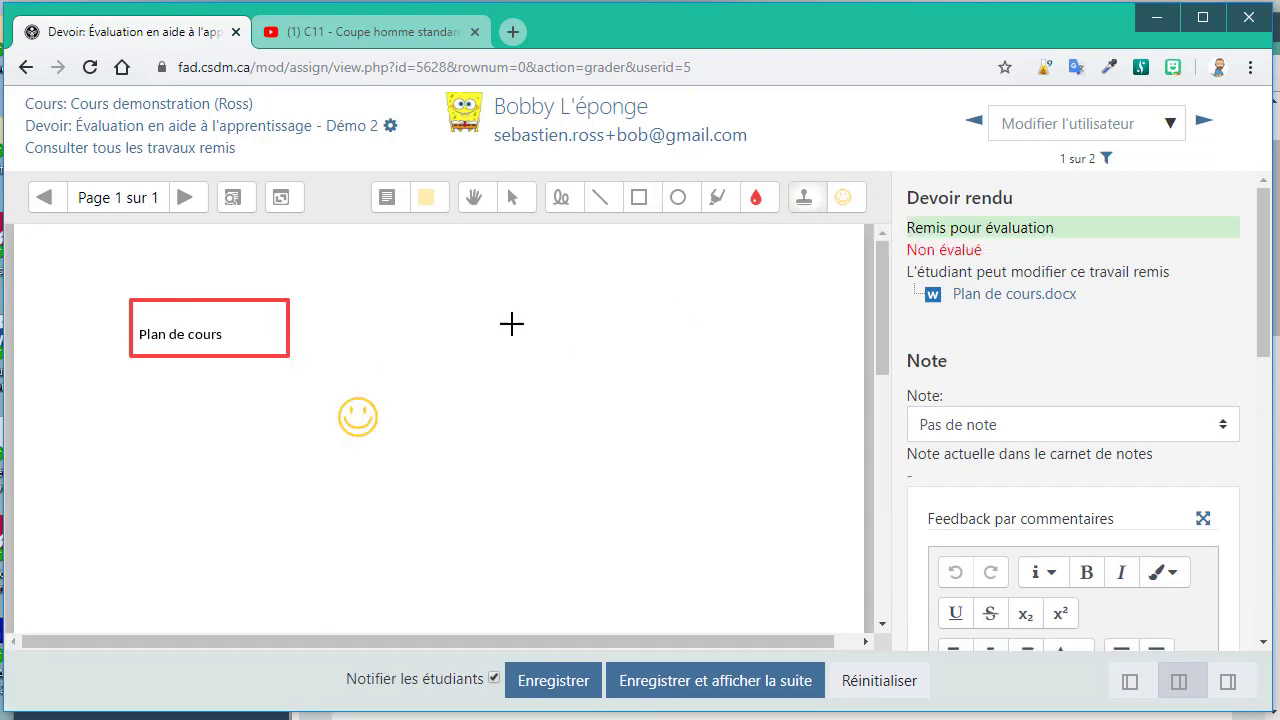
{"action": "left_click", "coordinate": [511, 324]}
- Grade the submission as "Succès (erreurs mineures)", save the grade and annotations, and return to the demonstration course
{"action": "left_click", "coordinate": [1000, 424]}
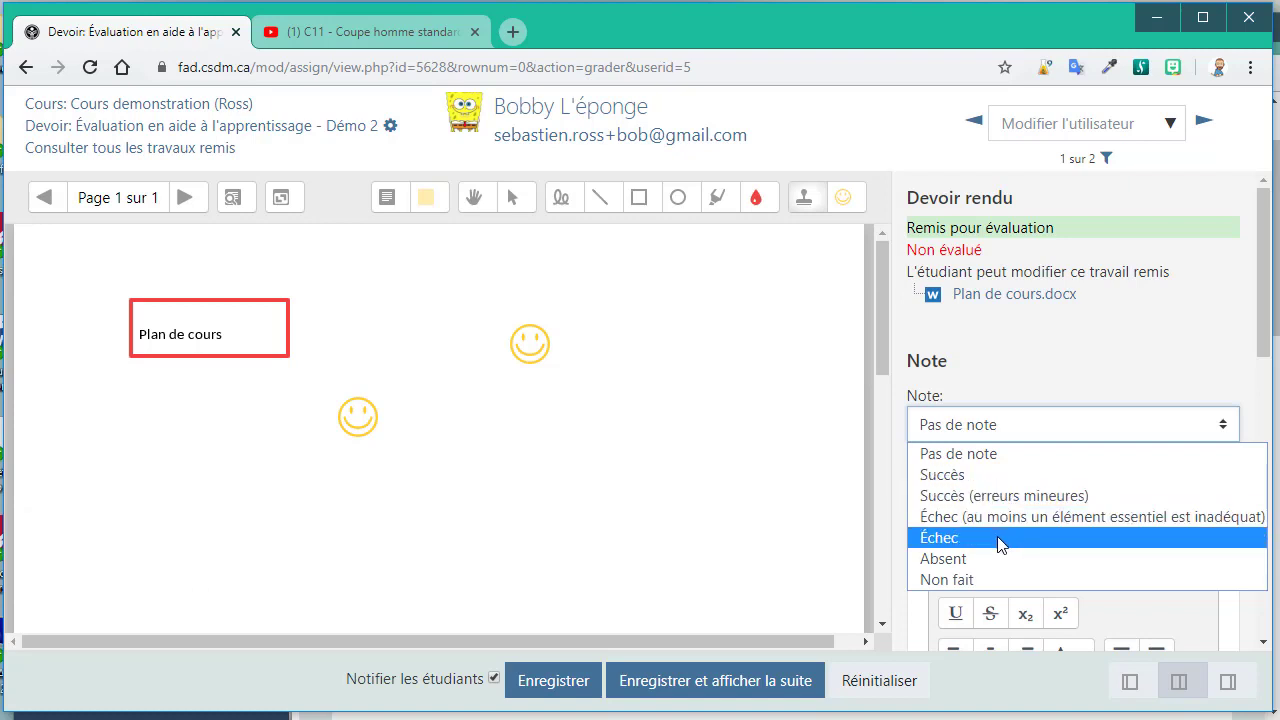
{"action": "left_click", "coordinate": [998, 489]}
{"action": "scroll", "coordinate": [966, 290], "scroll_direction": "down", "scroll_amount": 3}
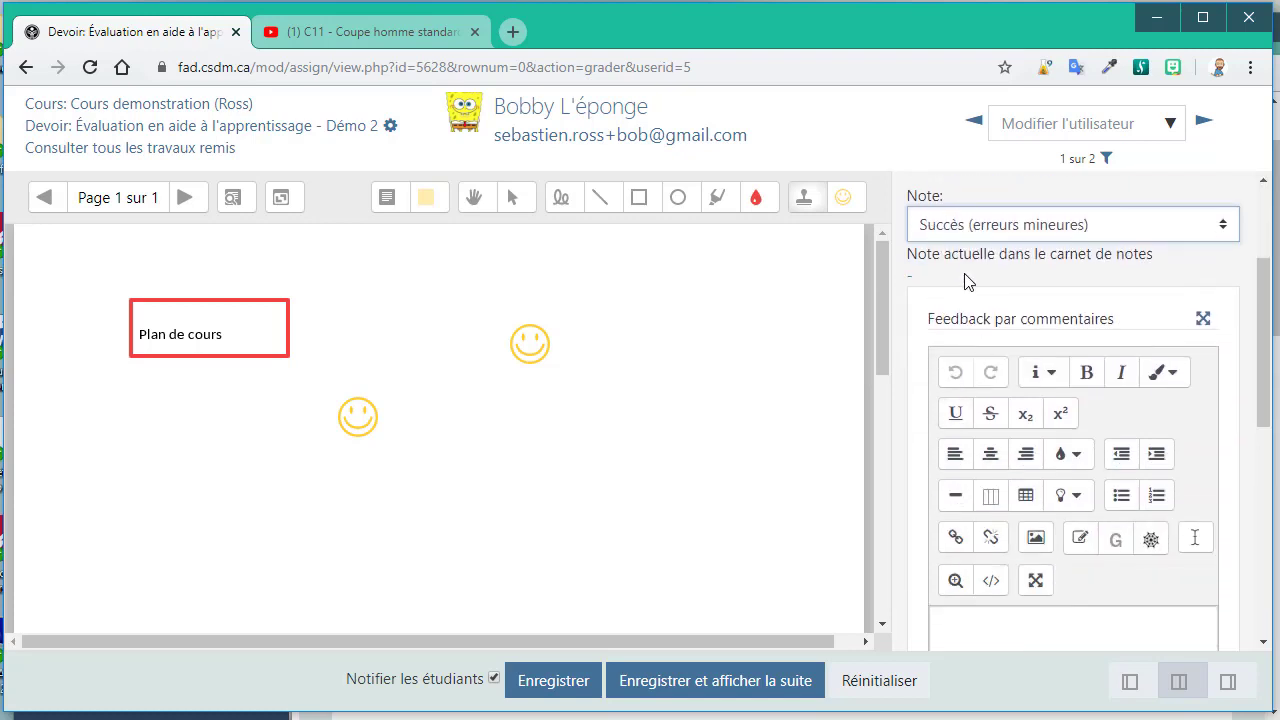
{"action": "scroll", "coordinate": [1034, 549], "scroll_direction": "down", "scroll_amount": 1}
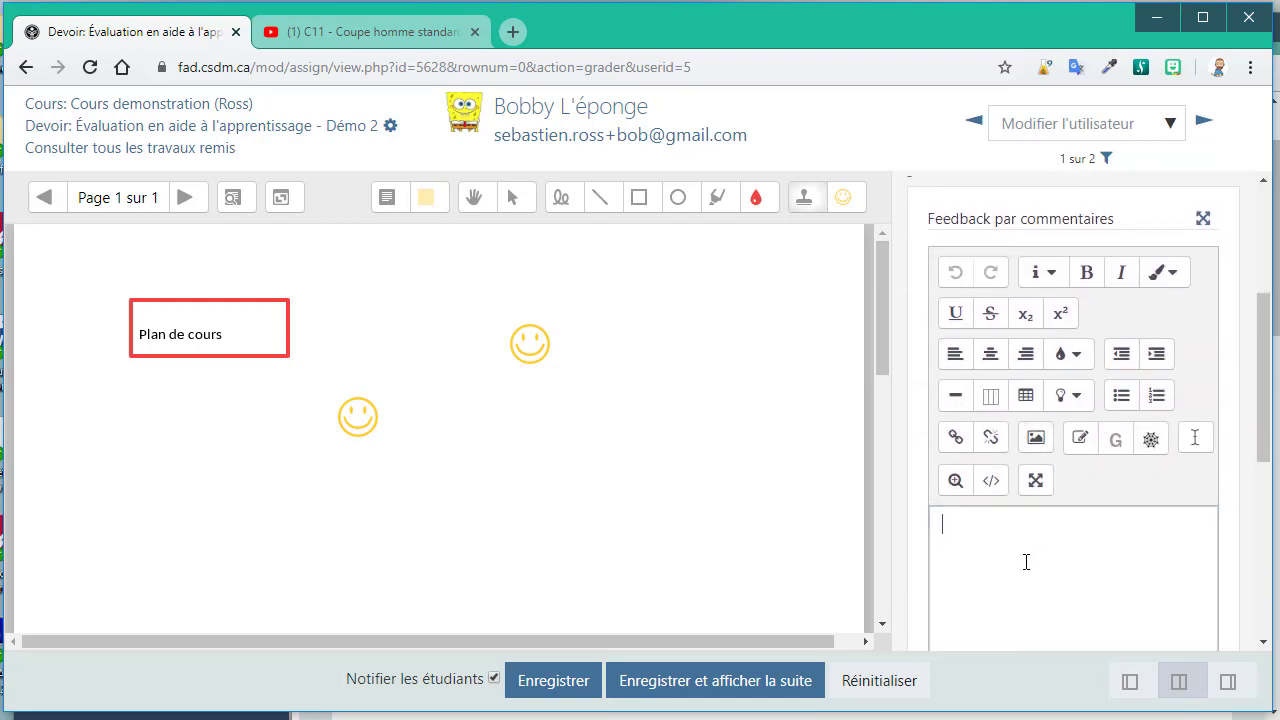
{"action": "left_click", "coordinate": [1026, 562]}
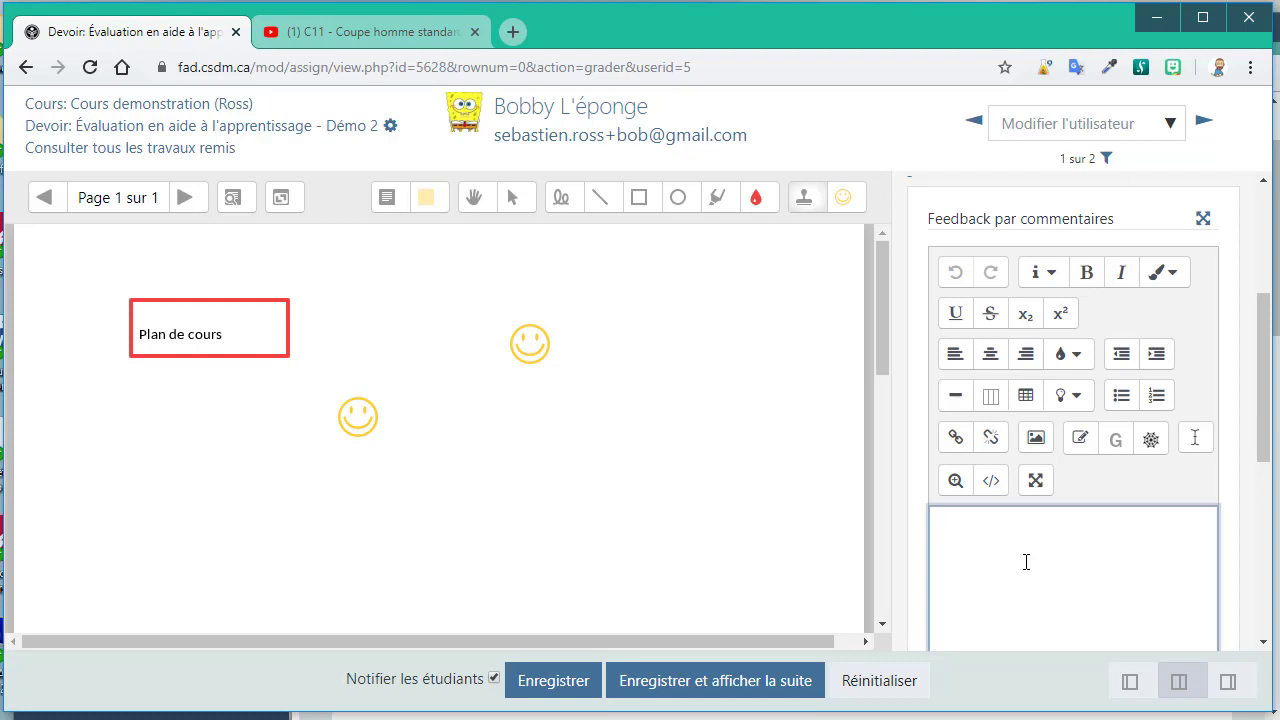
{"action": "left_click", "coordinate": [553, 680]}
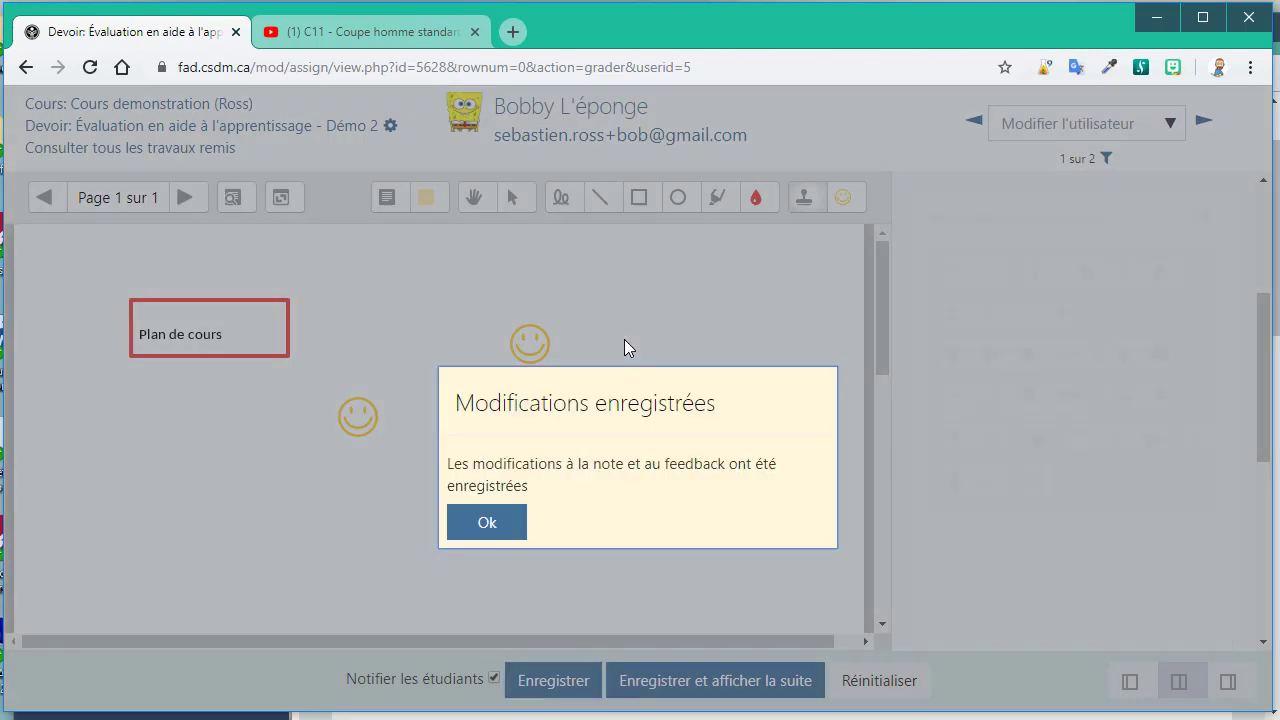
{"action": "left_click", "coordinate": [495, 530]}
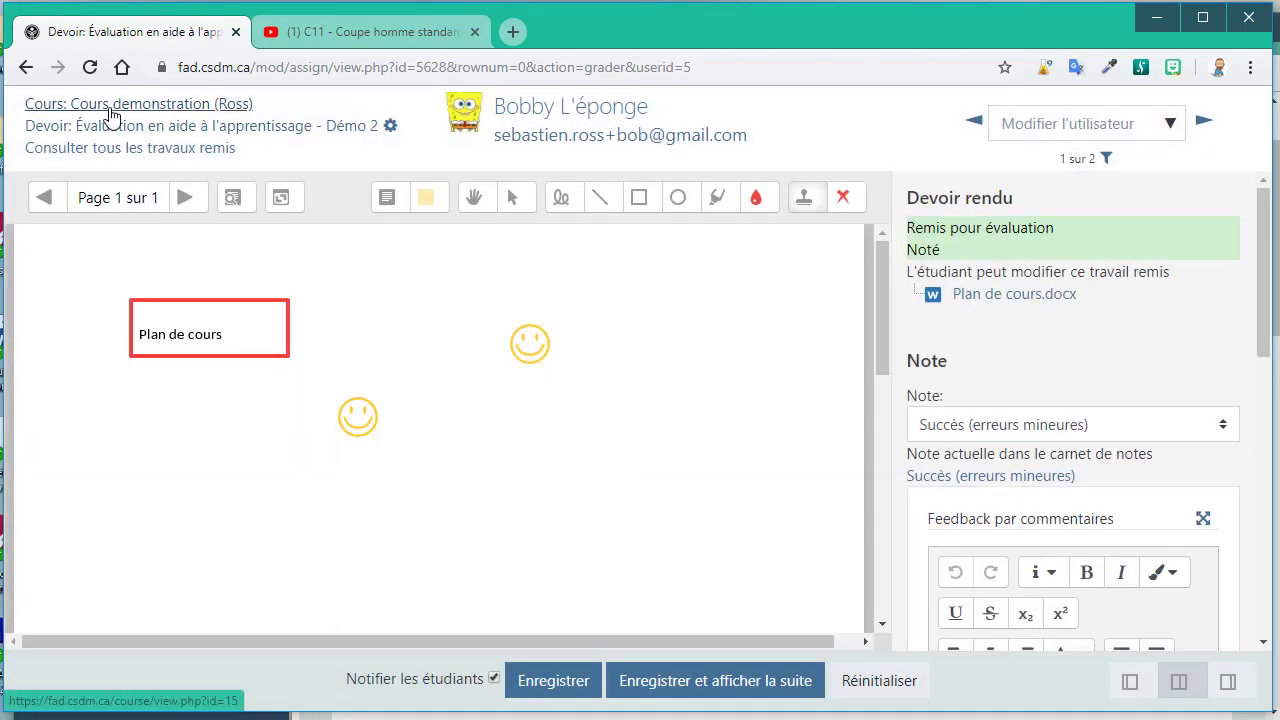
{"action": "left_click", "coordinate": [110, 115]}
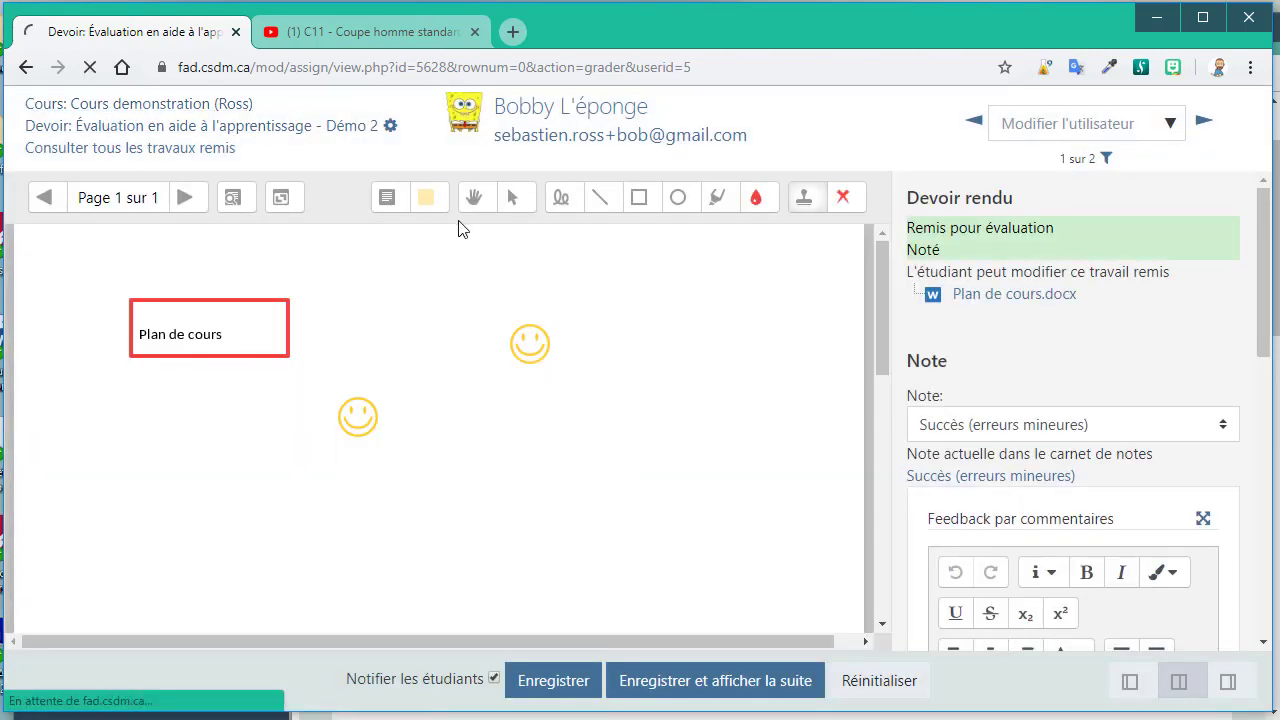